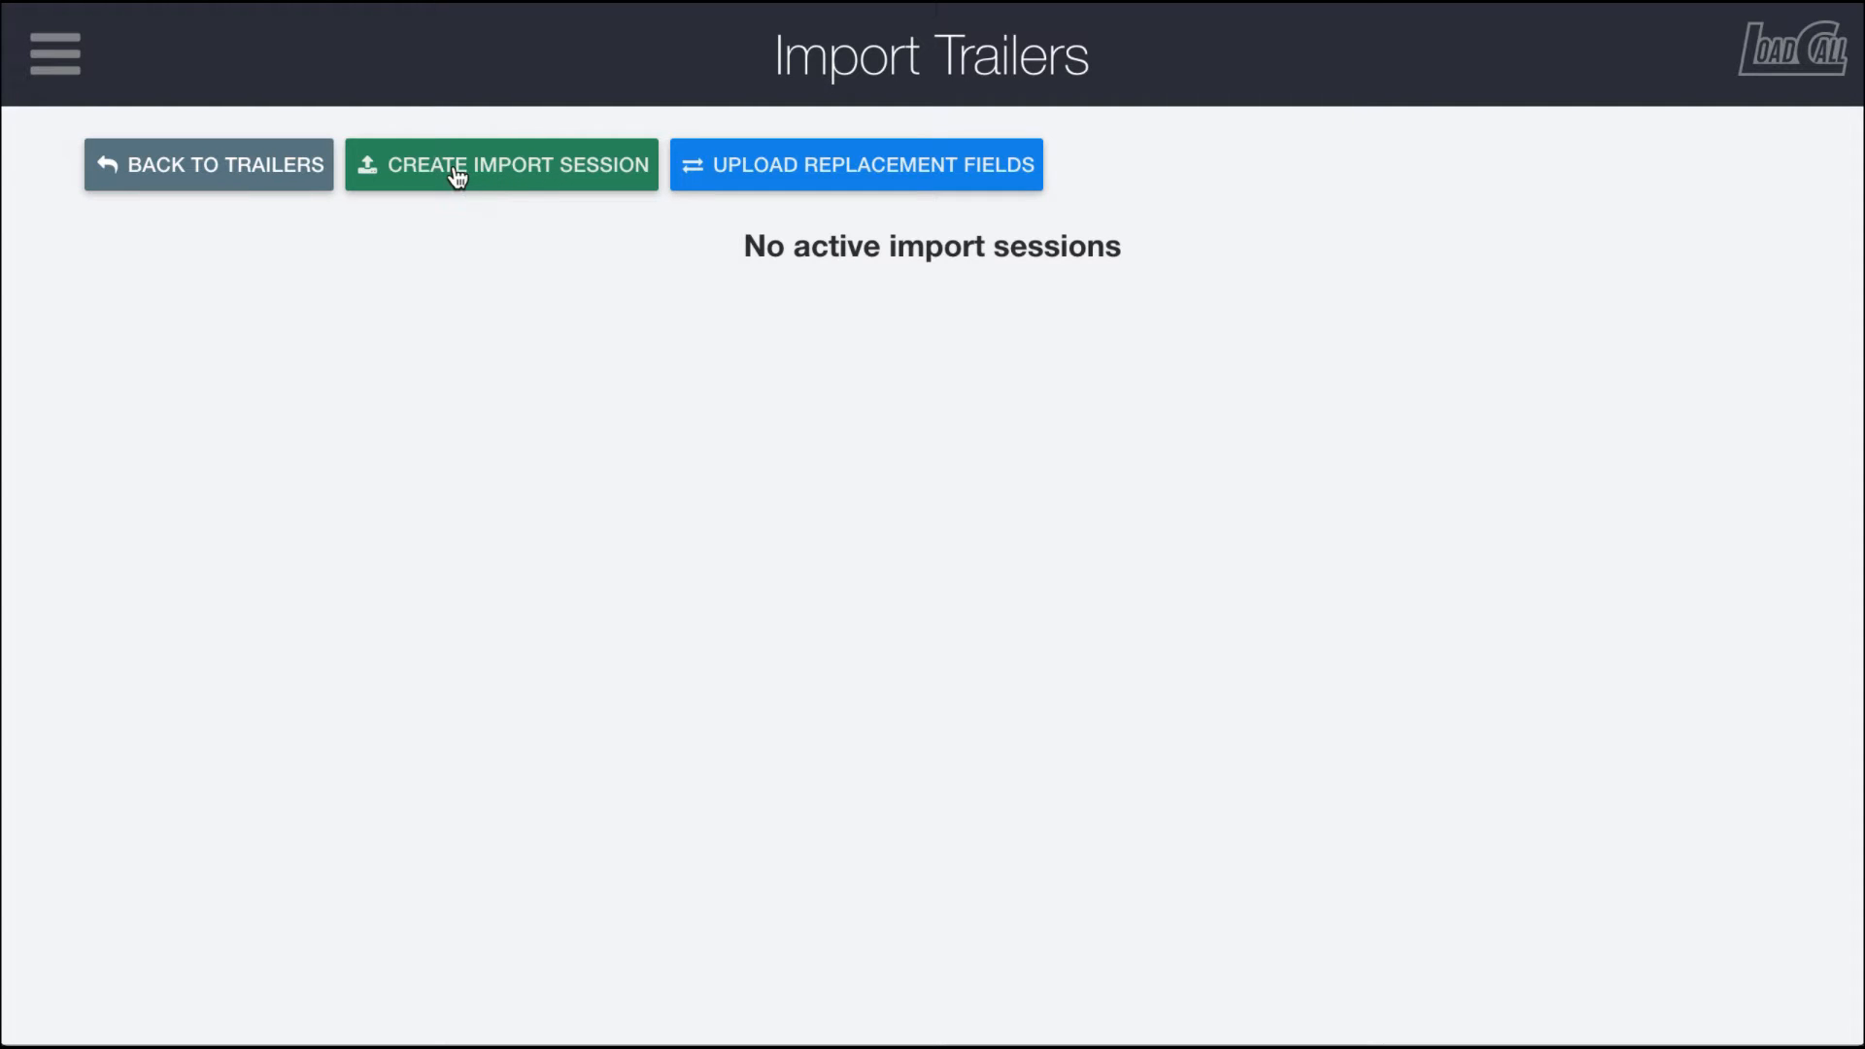
# - Create a new trailer import session with the suggested name
pyautogui.click(502, 175)
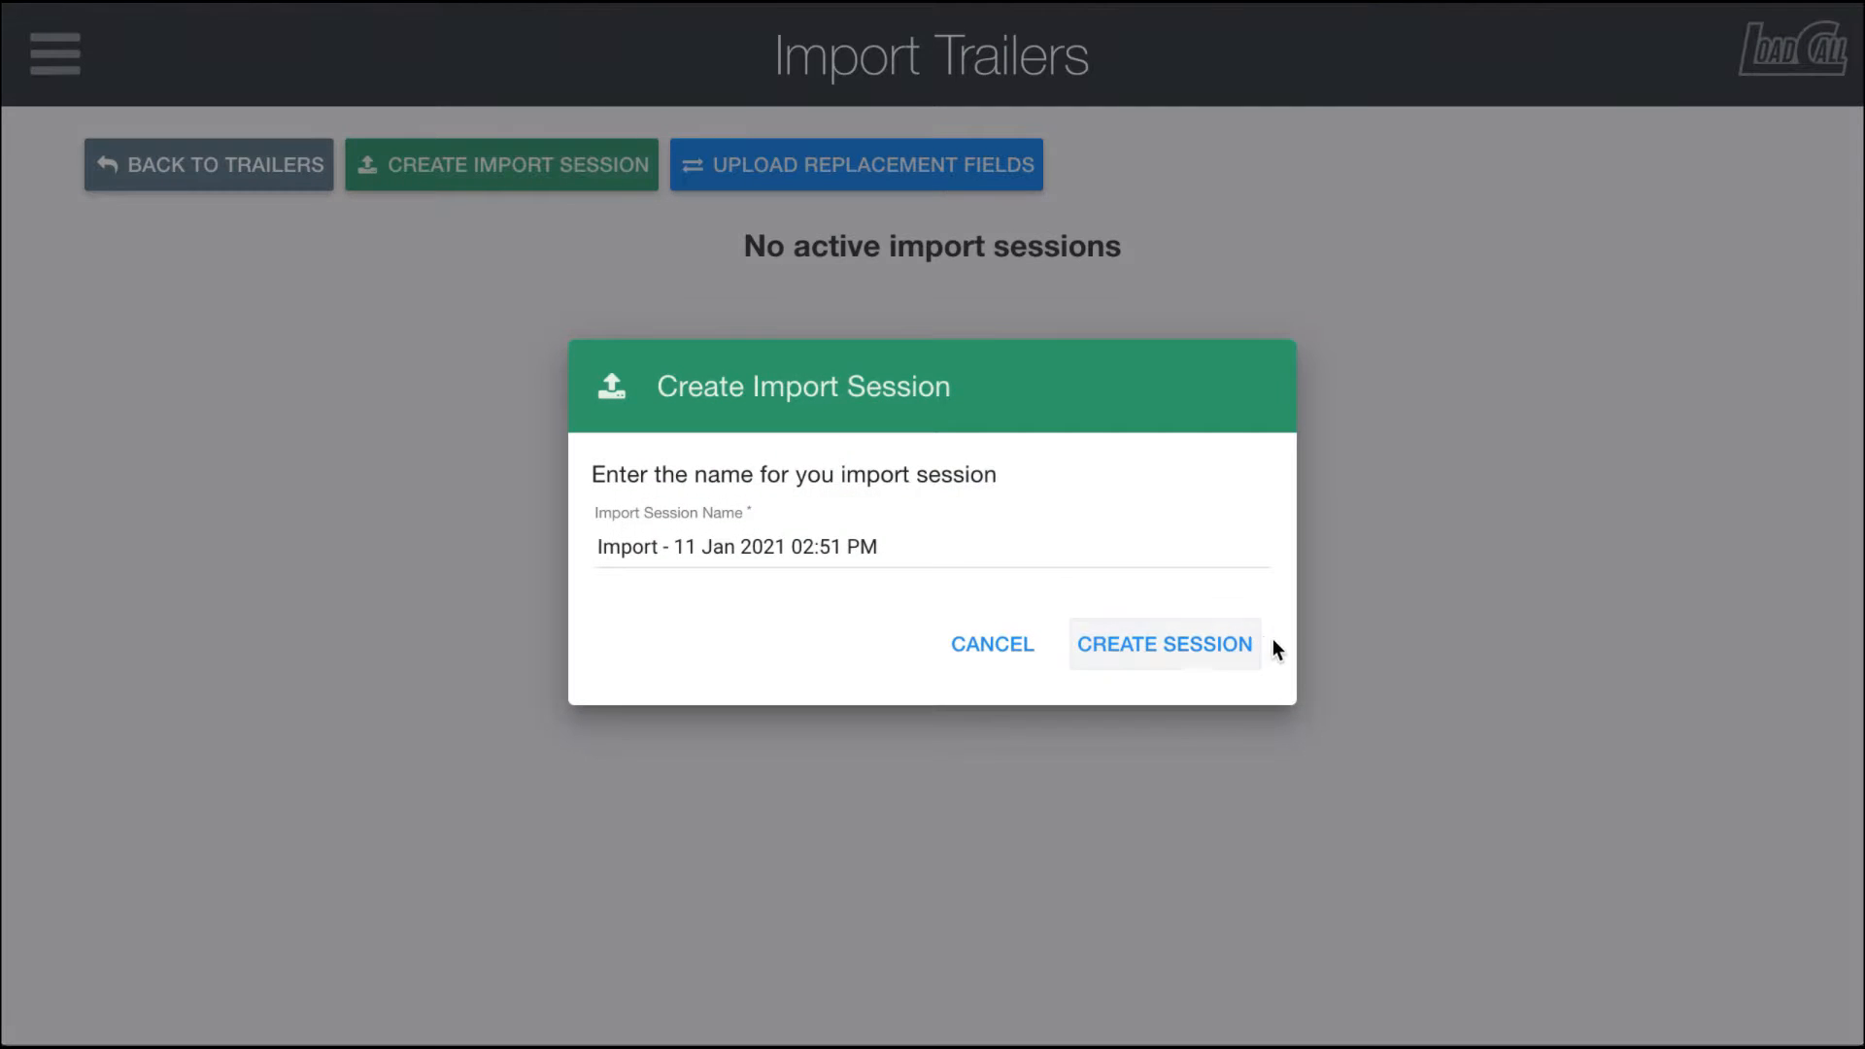
pyautogui.click(1196, 646)
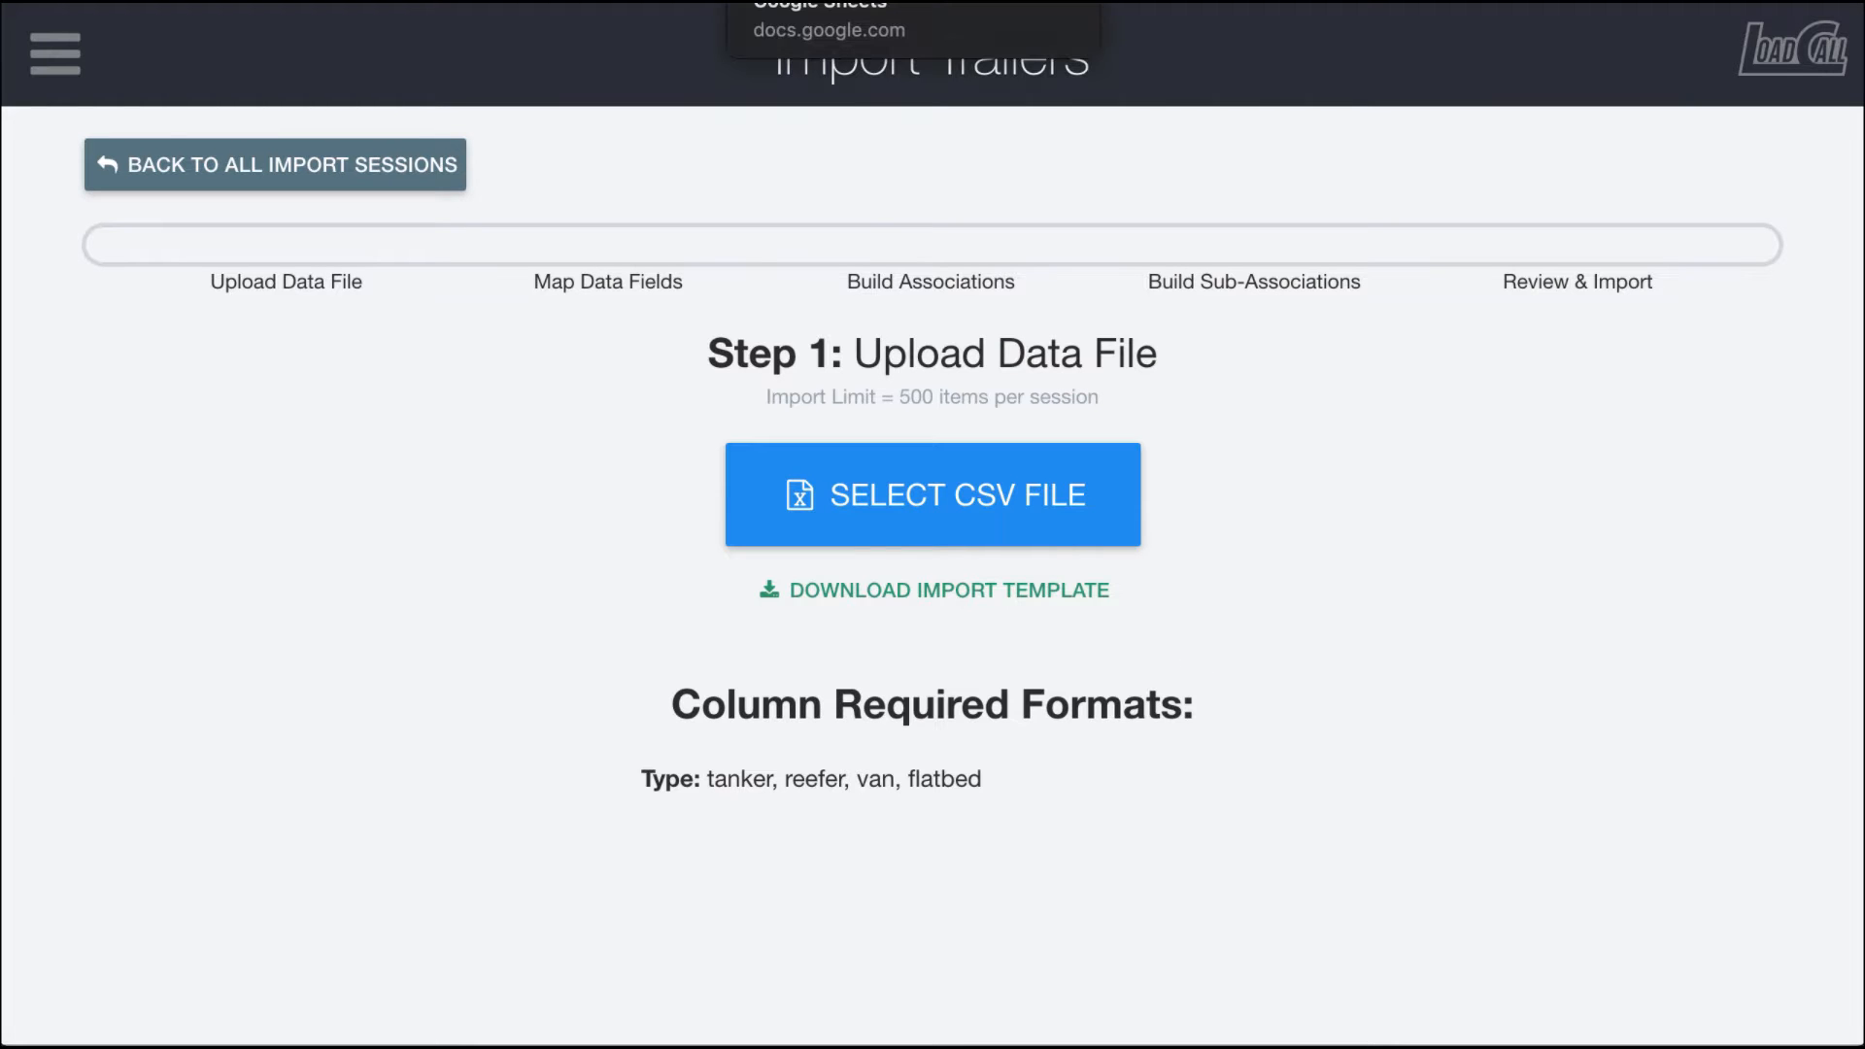
# - Switch to Google Sheets and examine the Trailer Import template's required columns, comparing the Type column with LoadCall's required formats
pyautogui.click(845, 1)
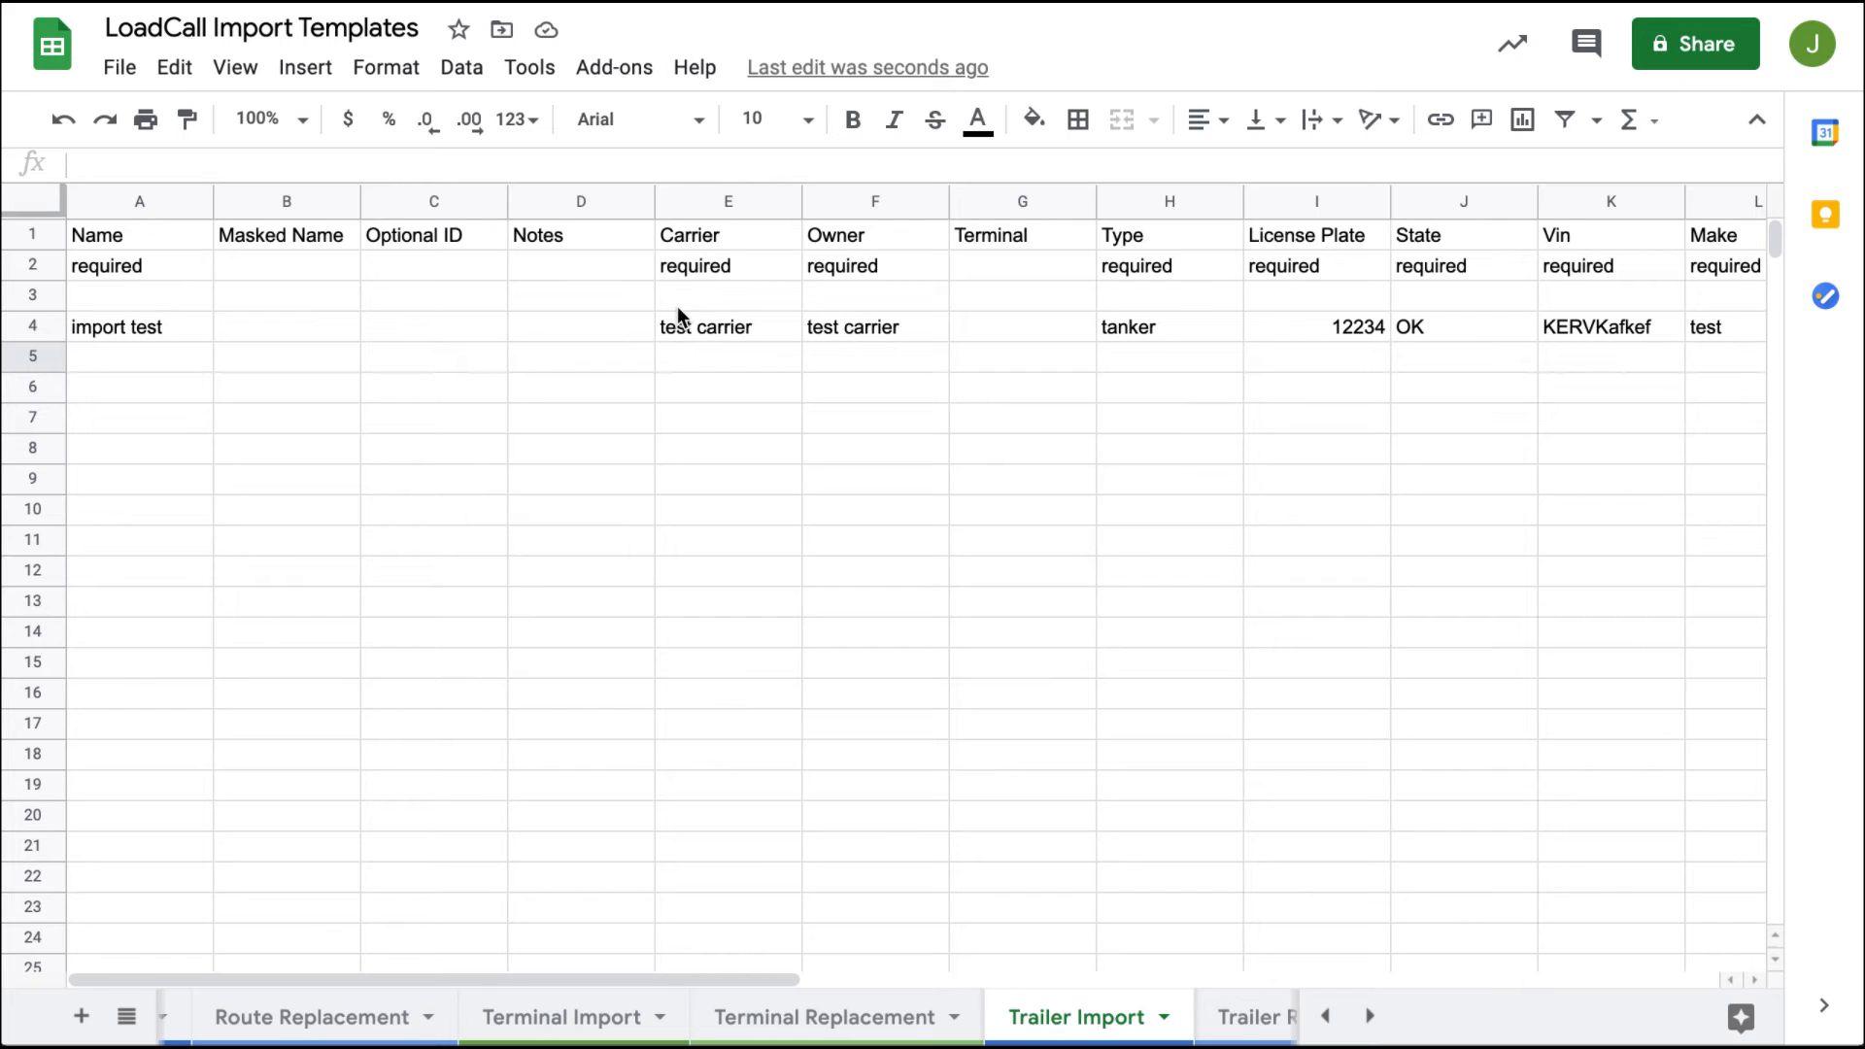
pyautogui.click(43, 229)
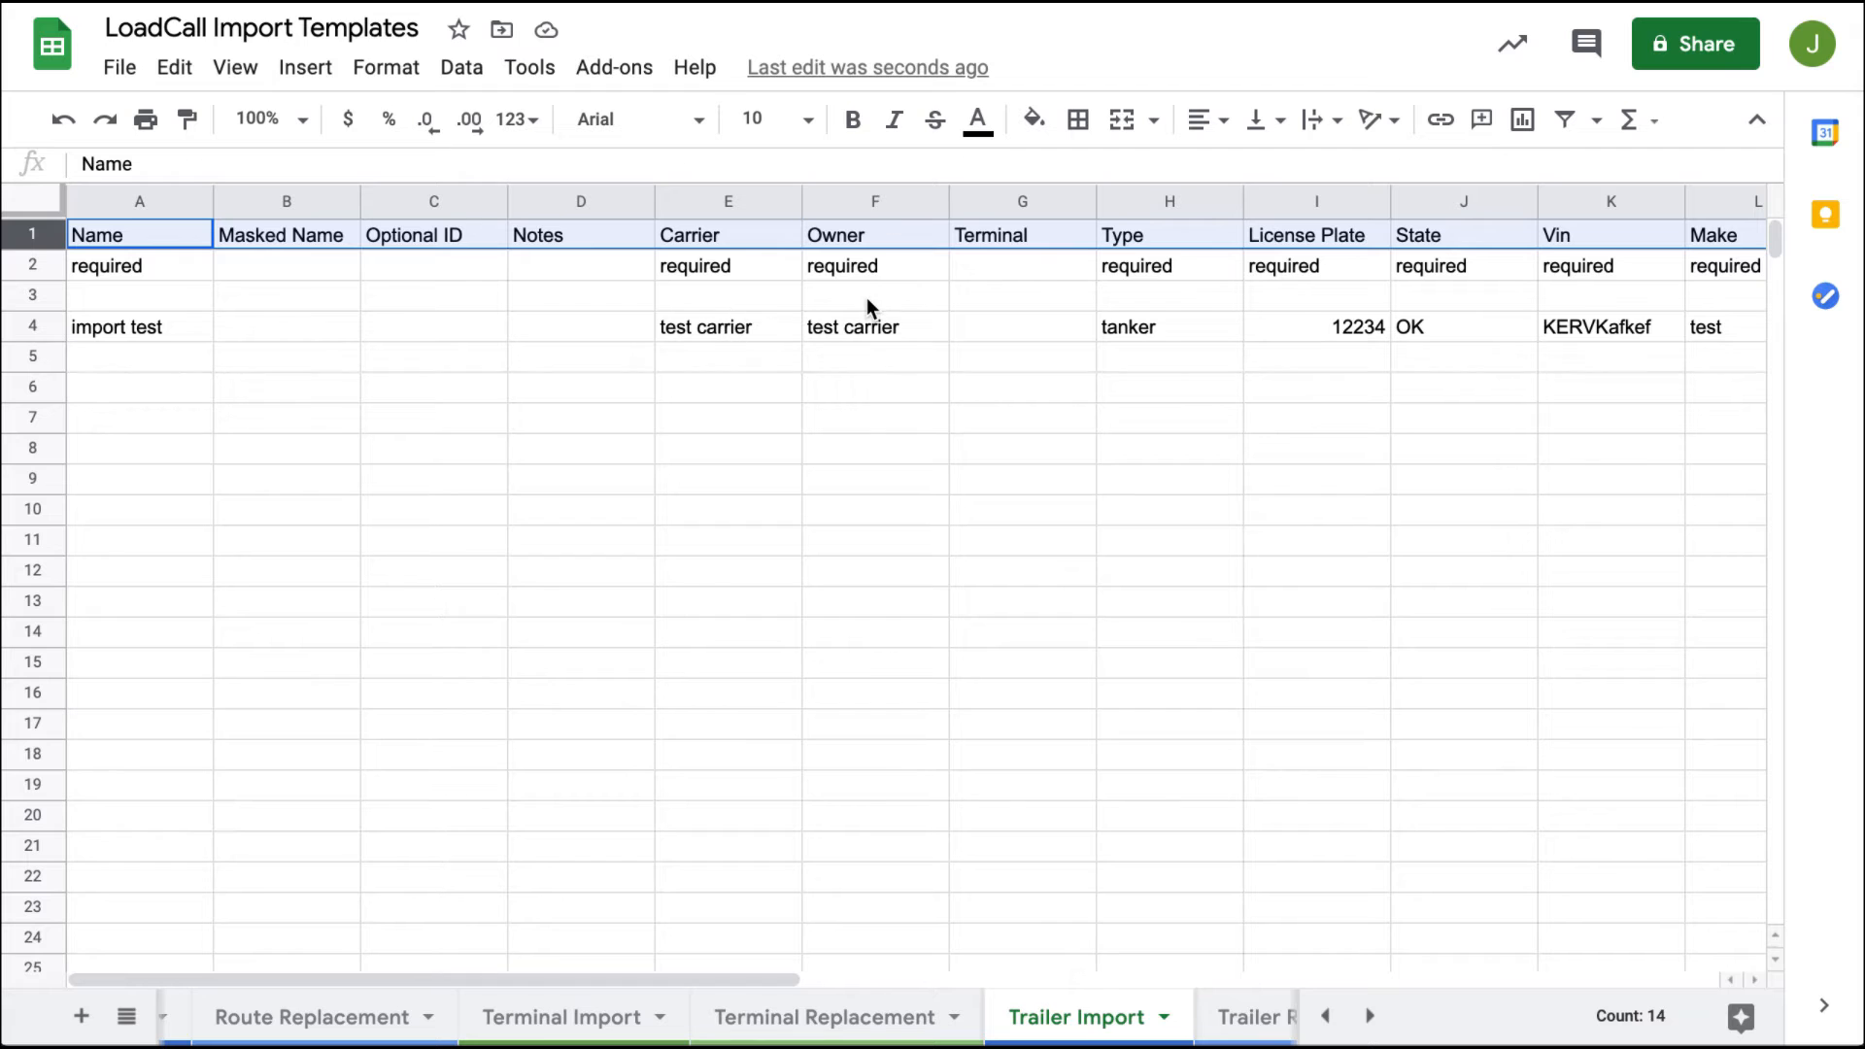
pyautogui.click(1159, 293)
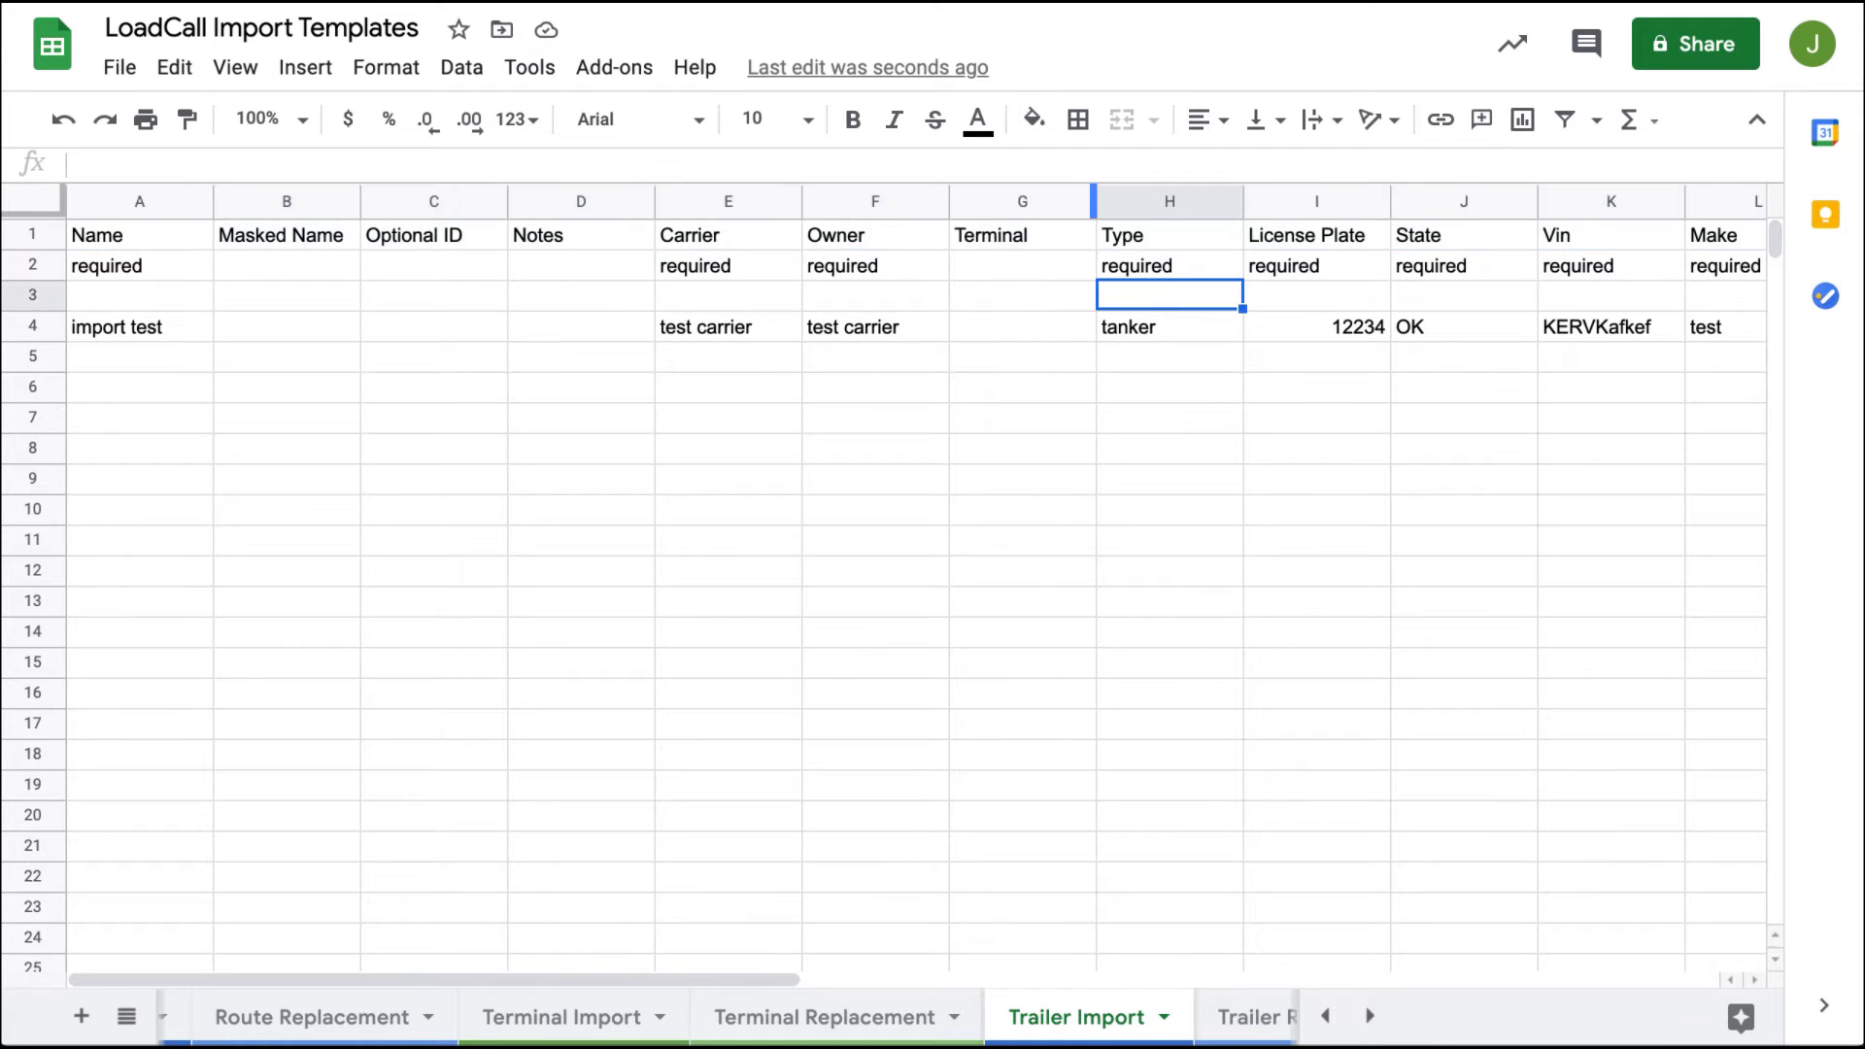
pyautogui.click(621, 1)
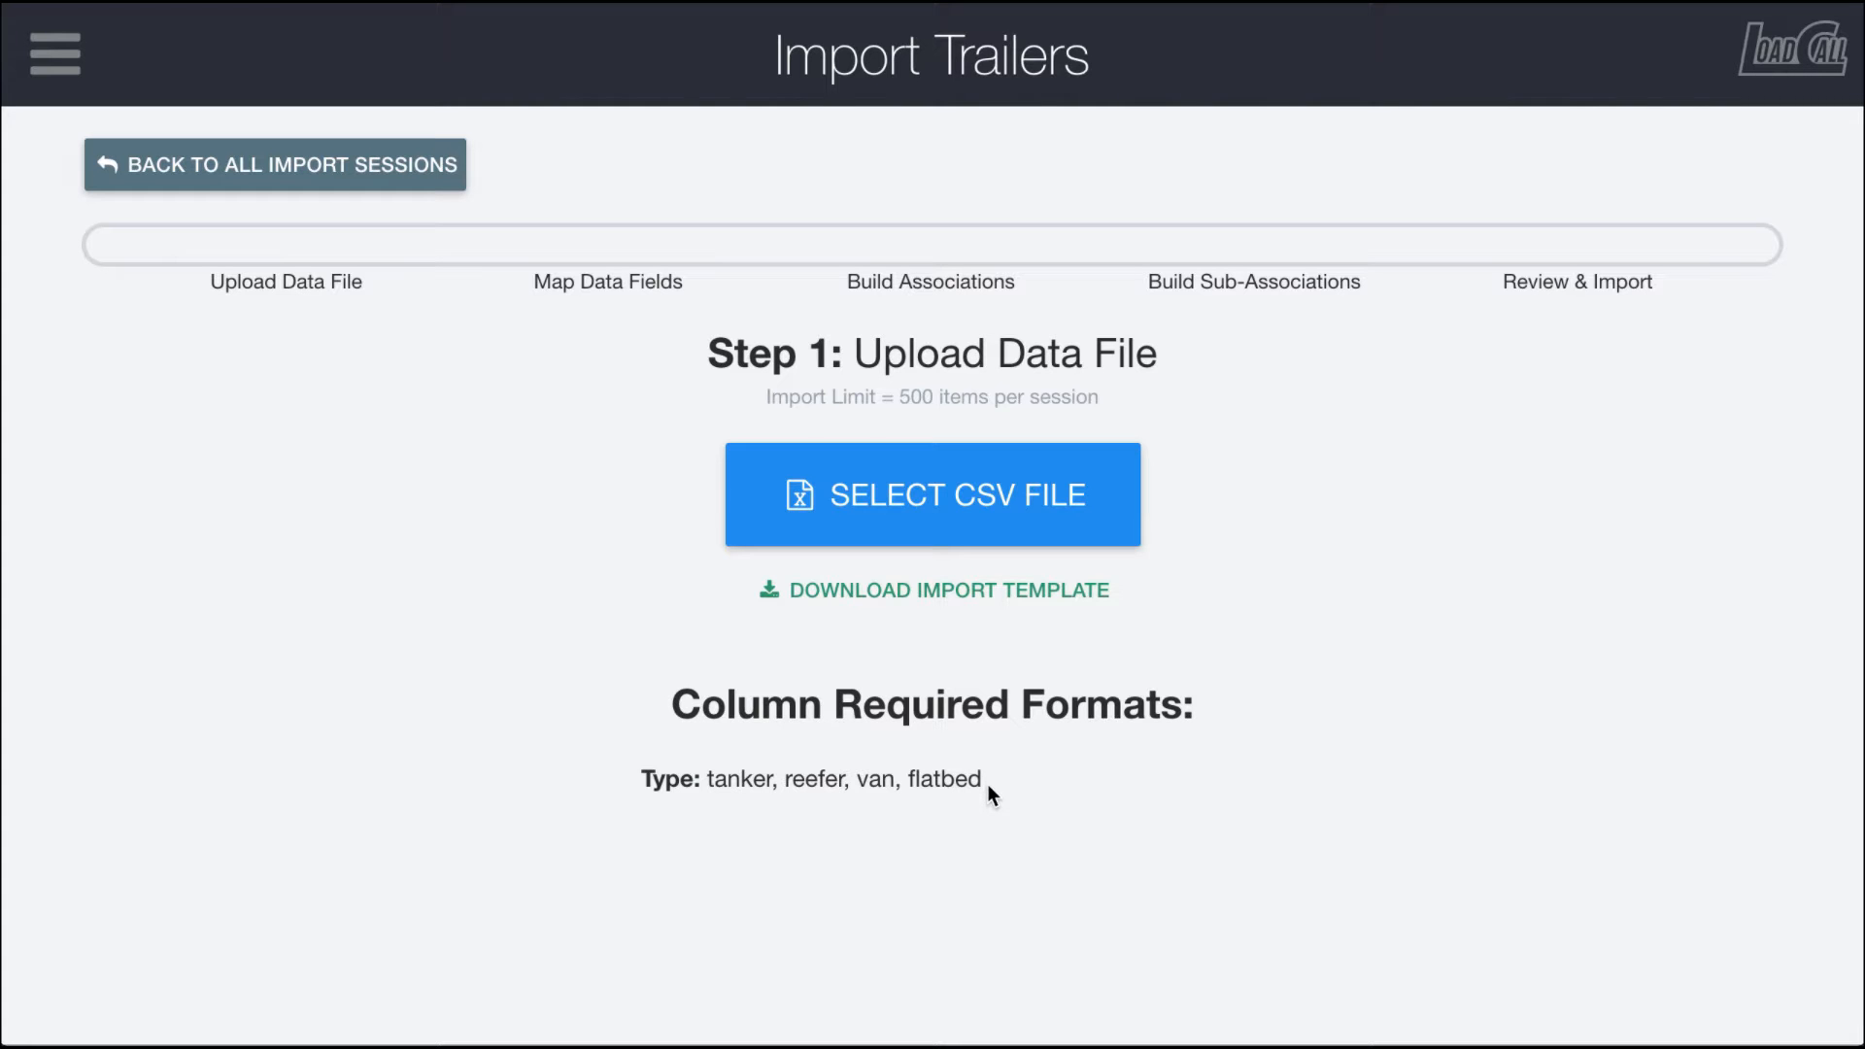
pyautogui.hotkey('ctrl', 'Tab')
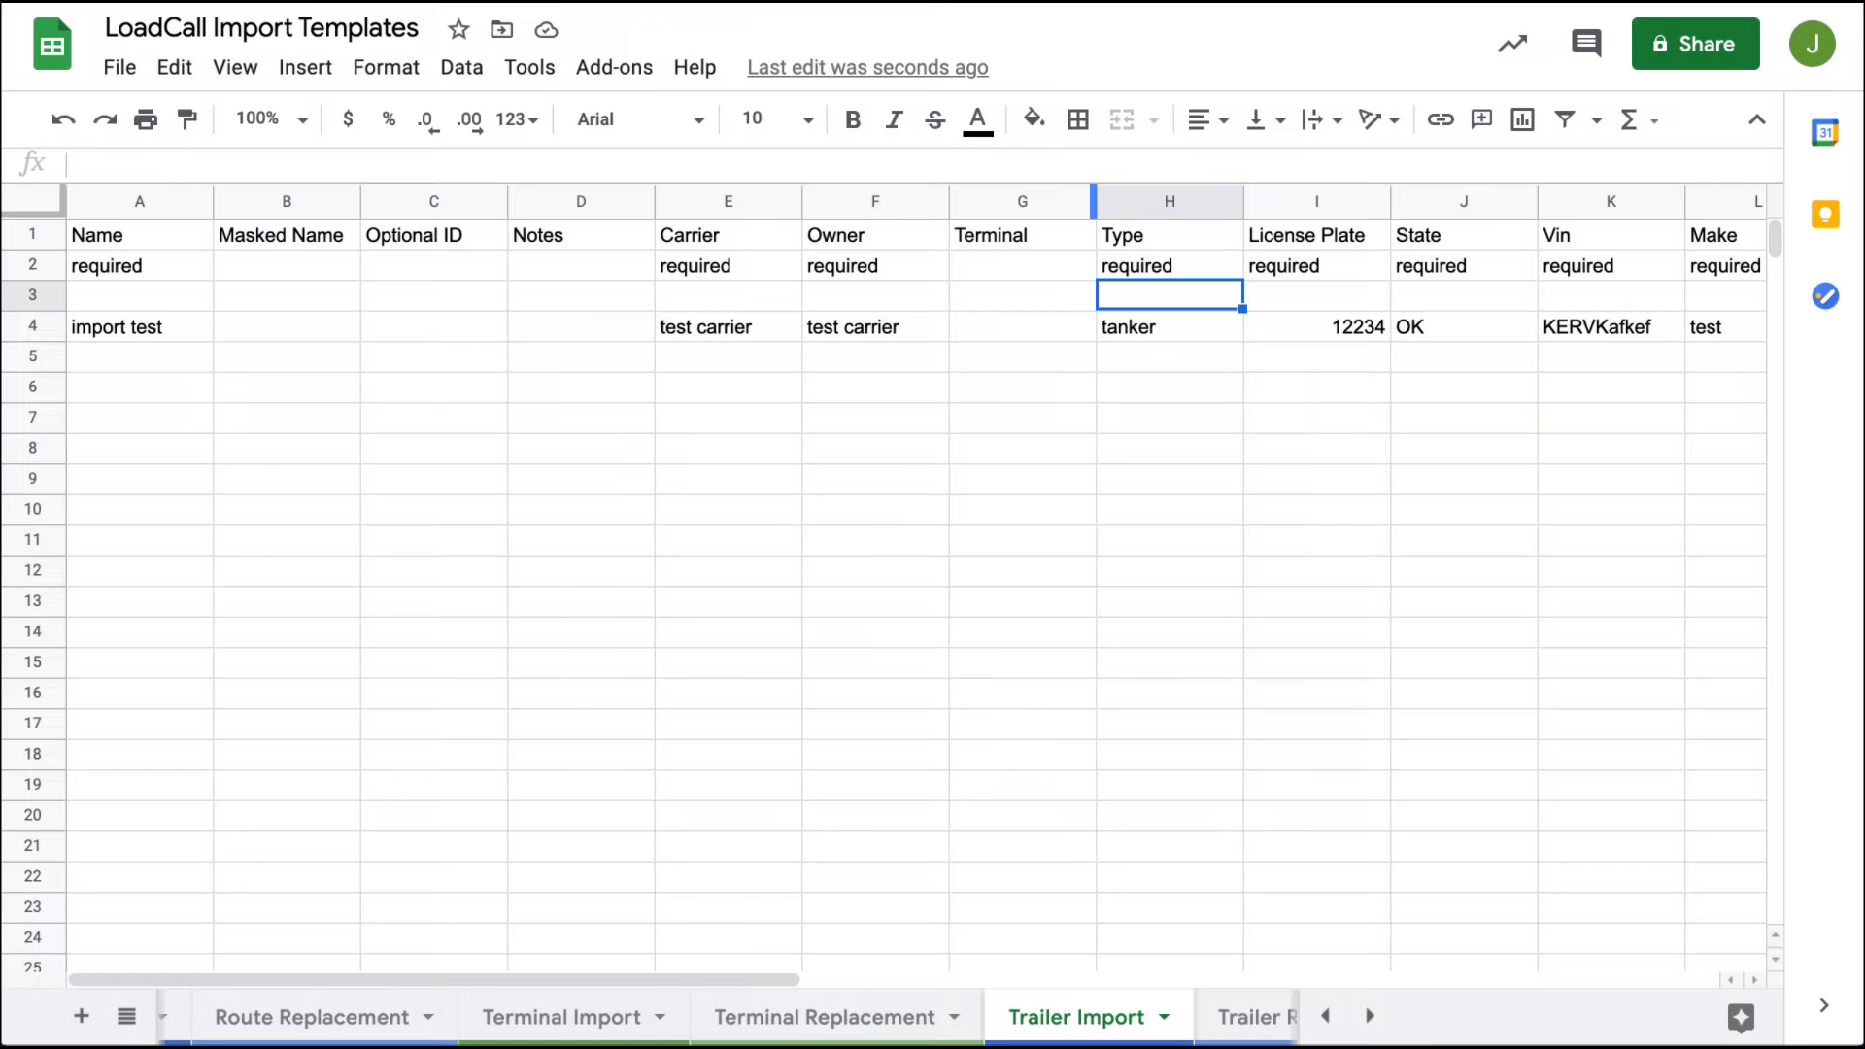
pyautogui.click(1144, 330)
pyautogui.click(1311, 301)
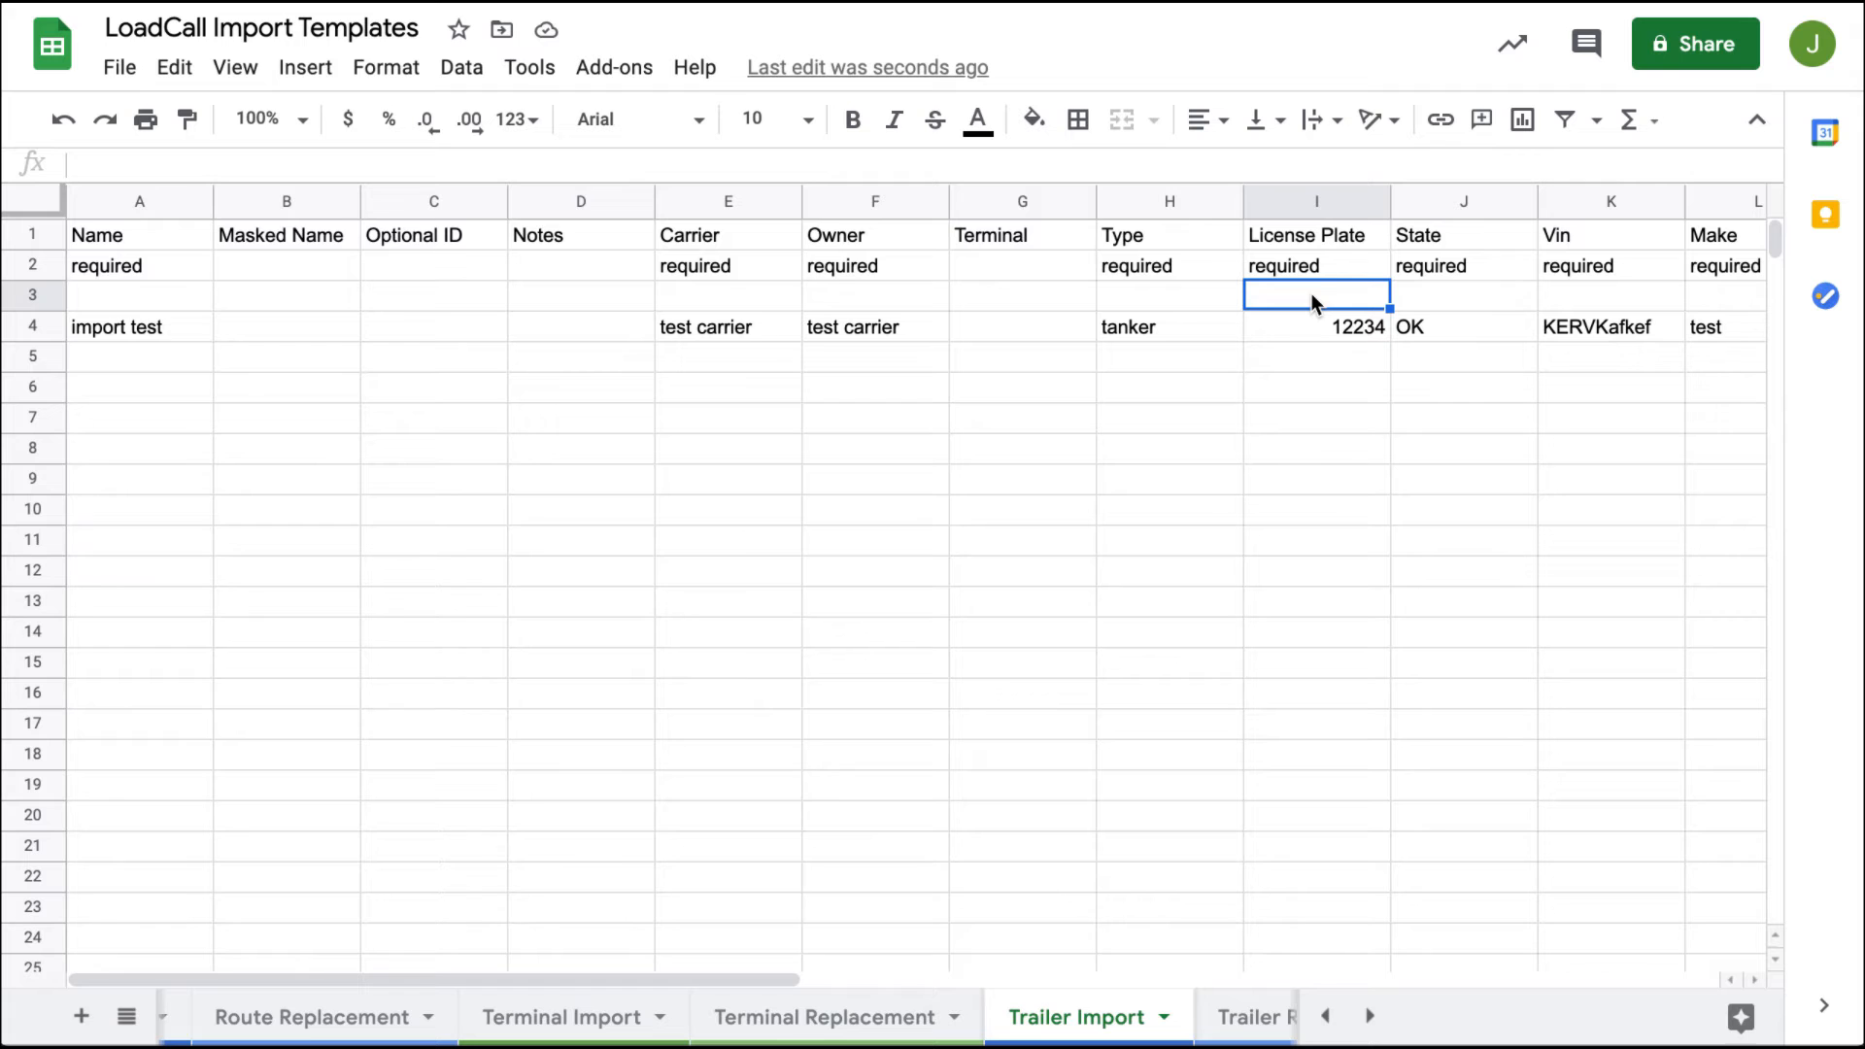
pyautogui.hscroll(4, 1312, 296)
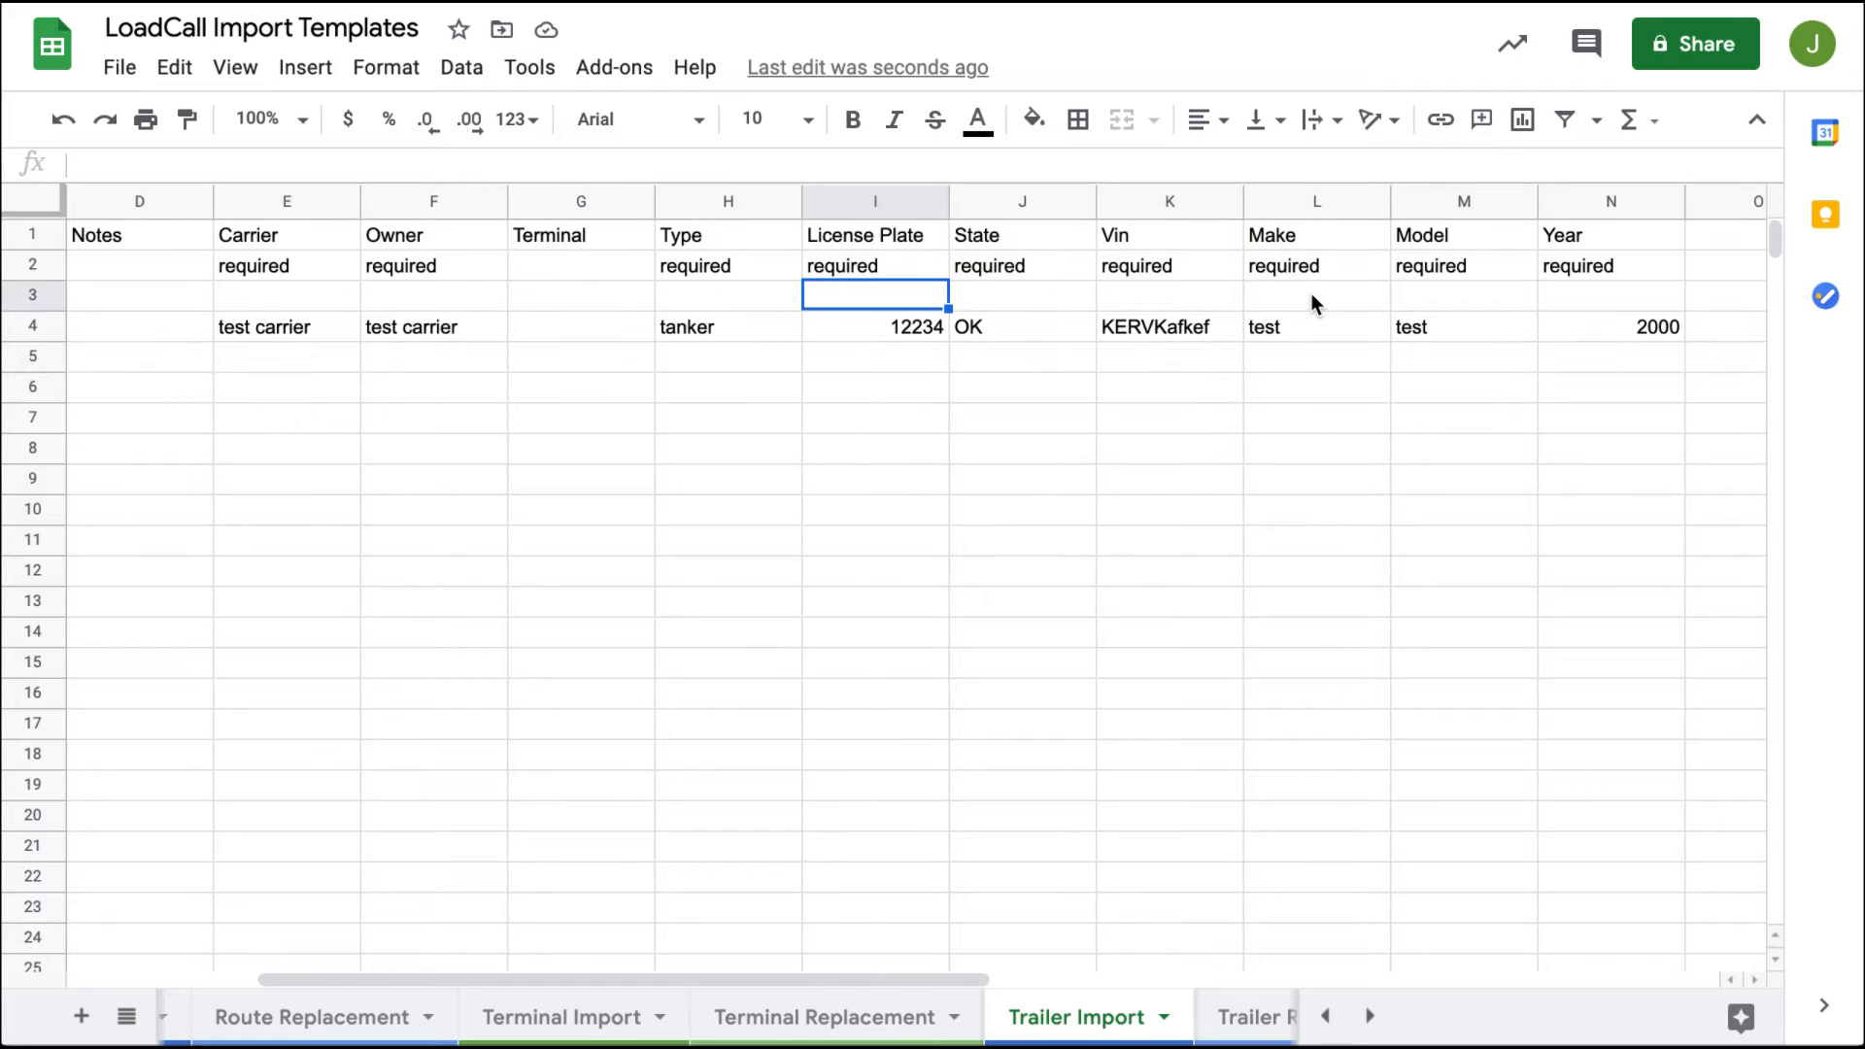
pyautogui.click(1448, 277)
pyautogui.hscroll(-4, 1478, 272)
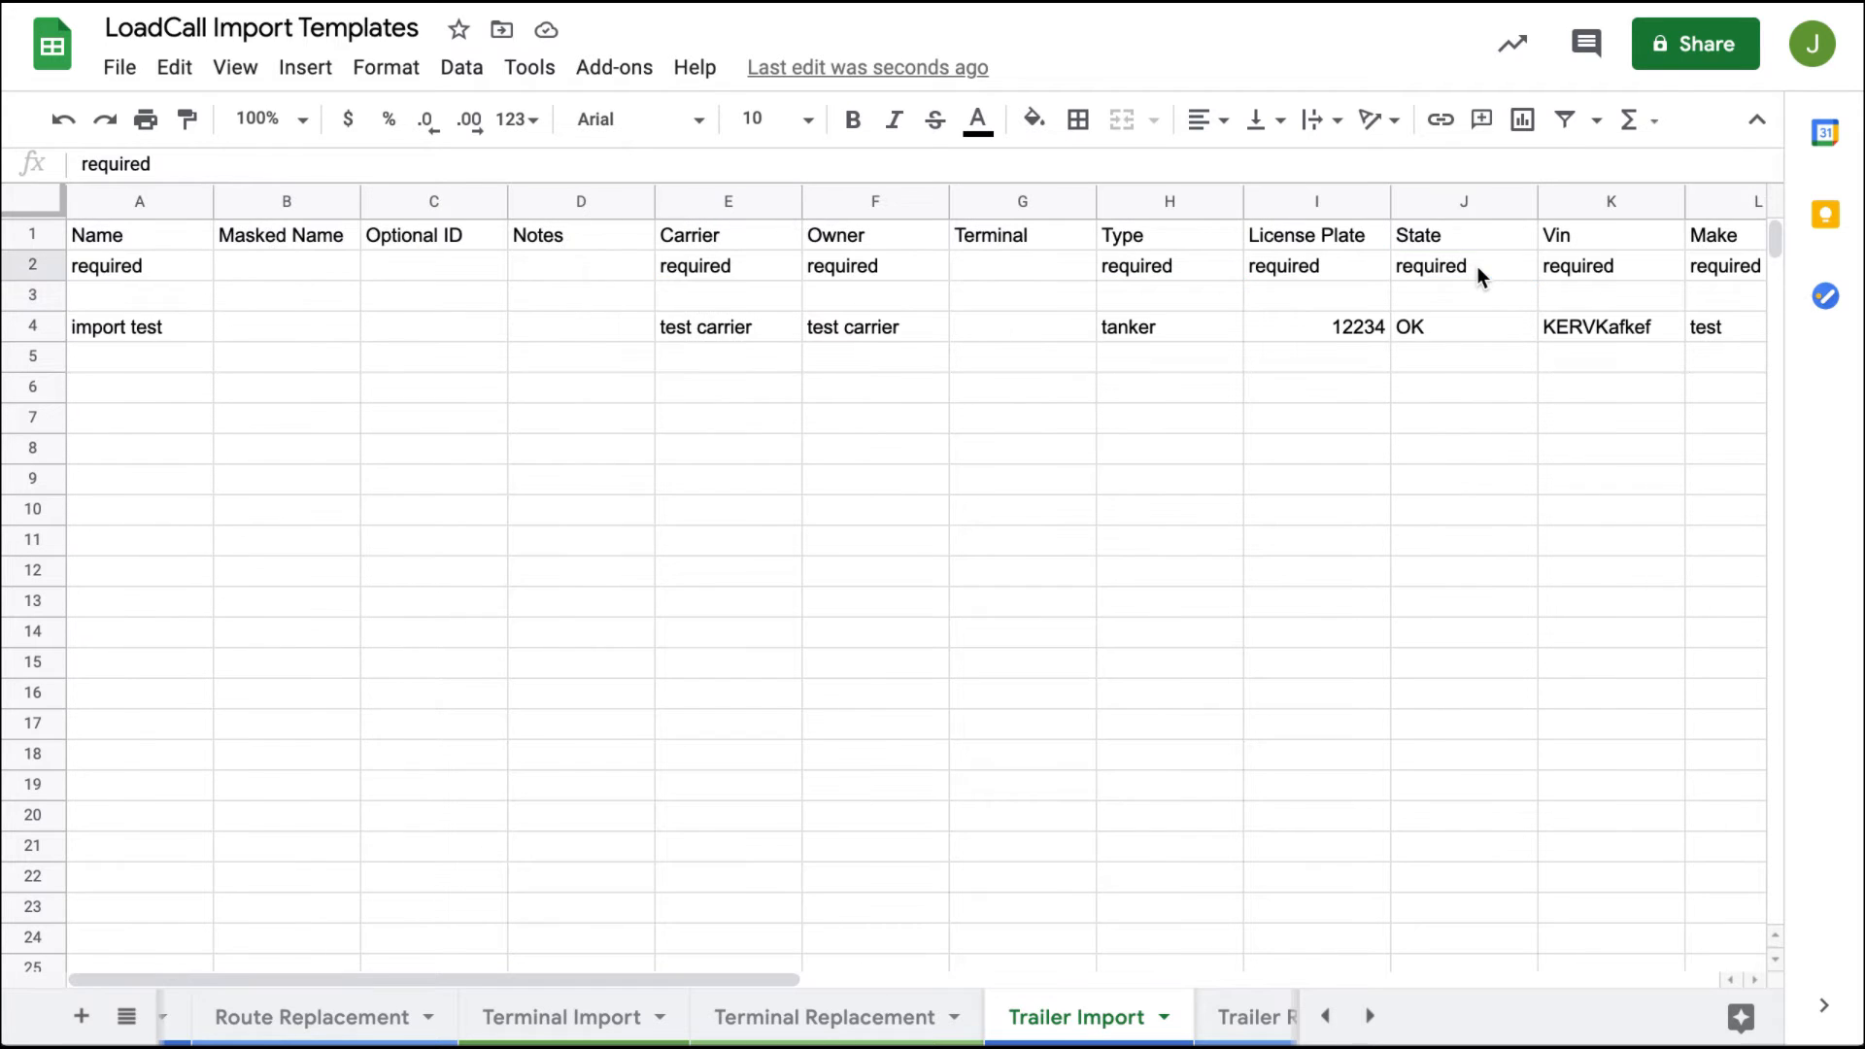
# - Move the whole "import test" data row from row 4 to row 2, replacing the "required" markers
pyautogui.click(142, 325)
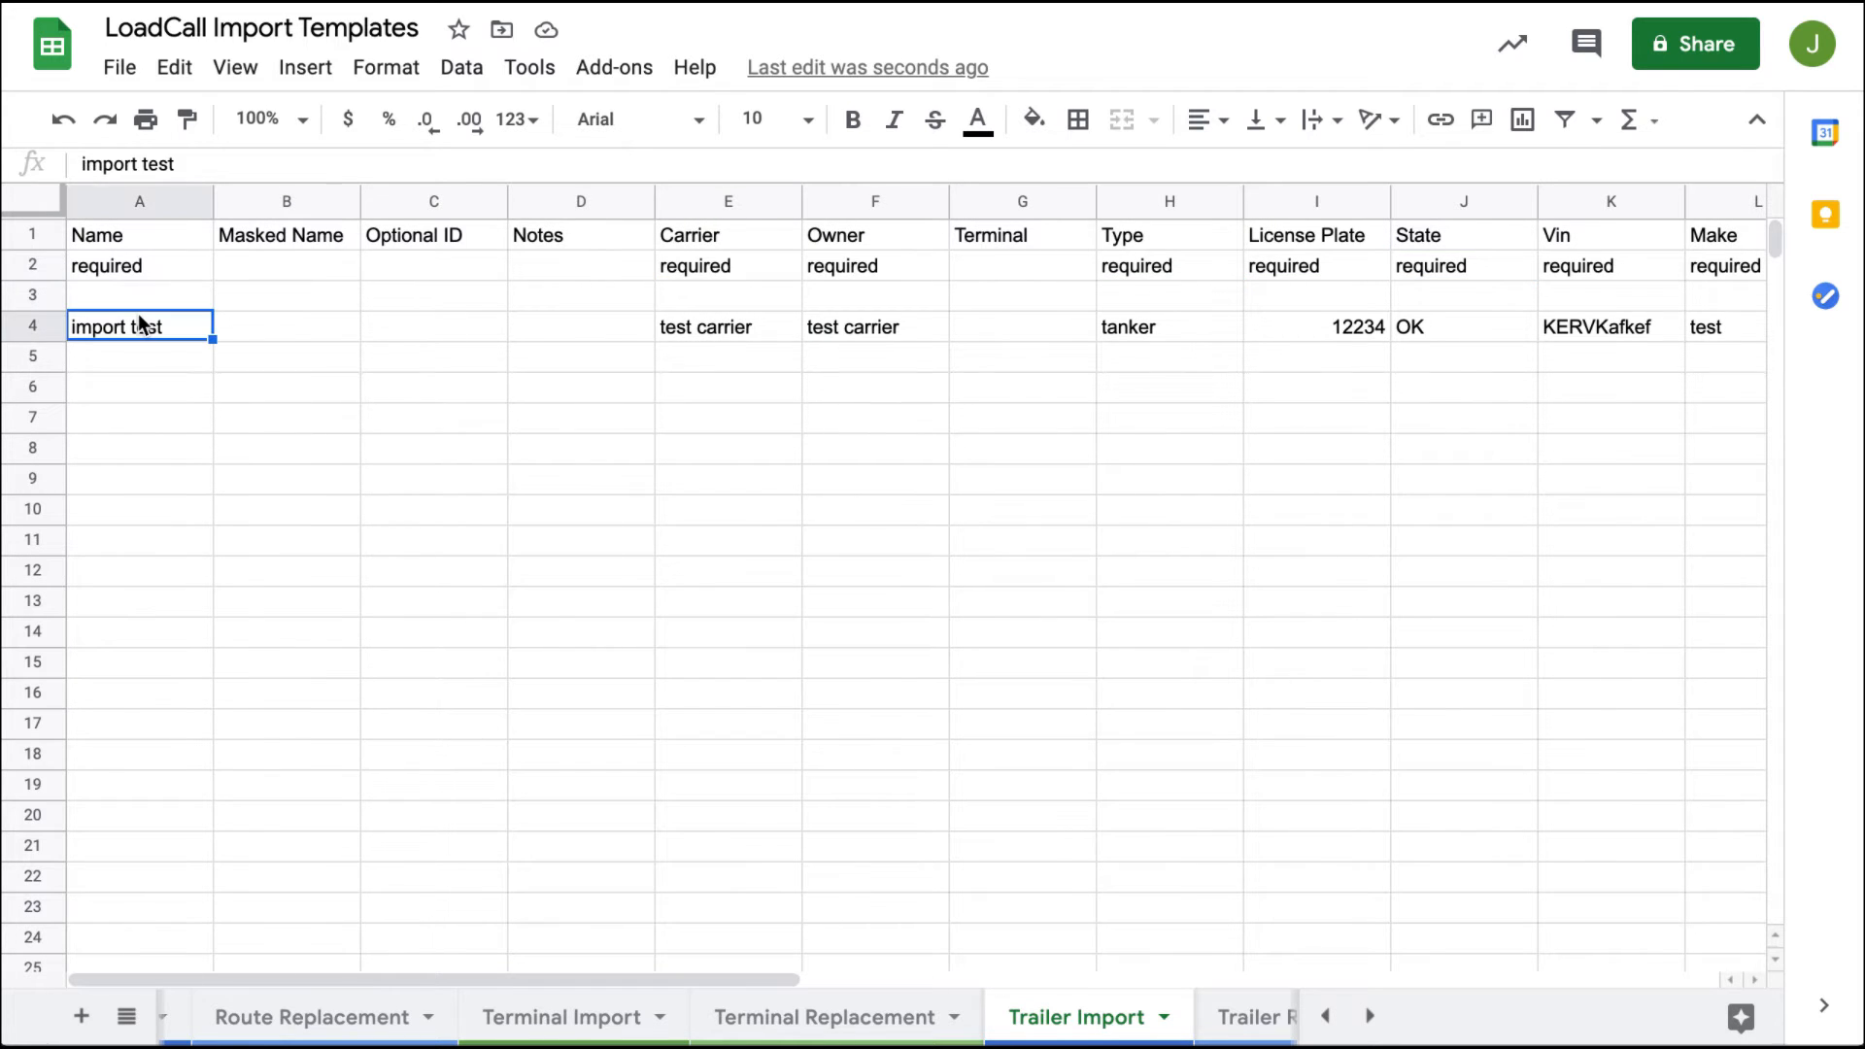
pyautogui.hscroll(5, 449, 361)
pyautogui.hotkey('shift', 'space')
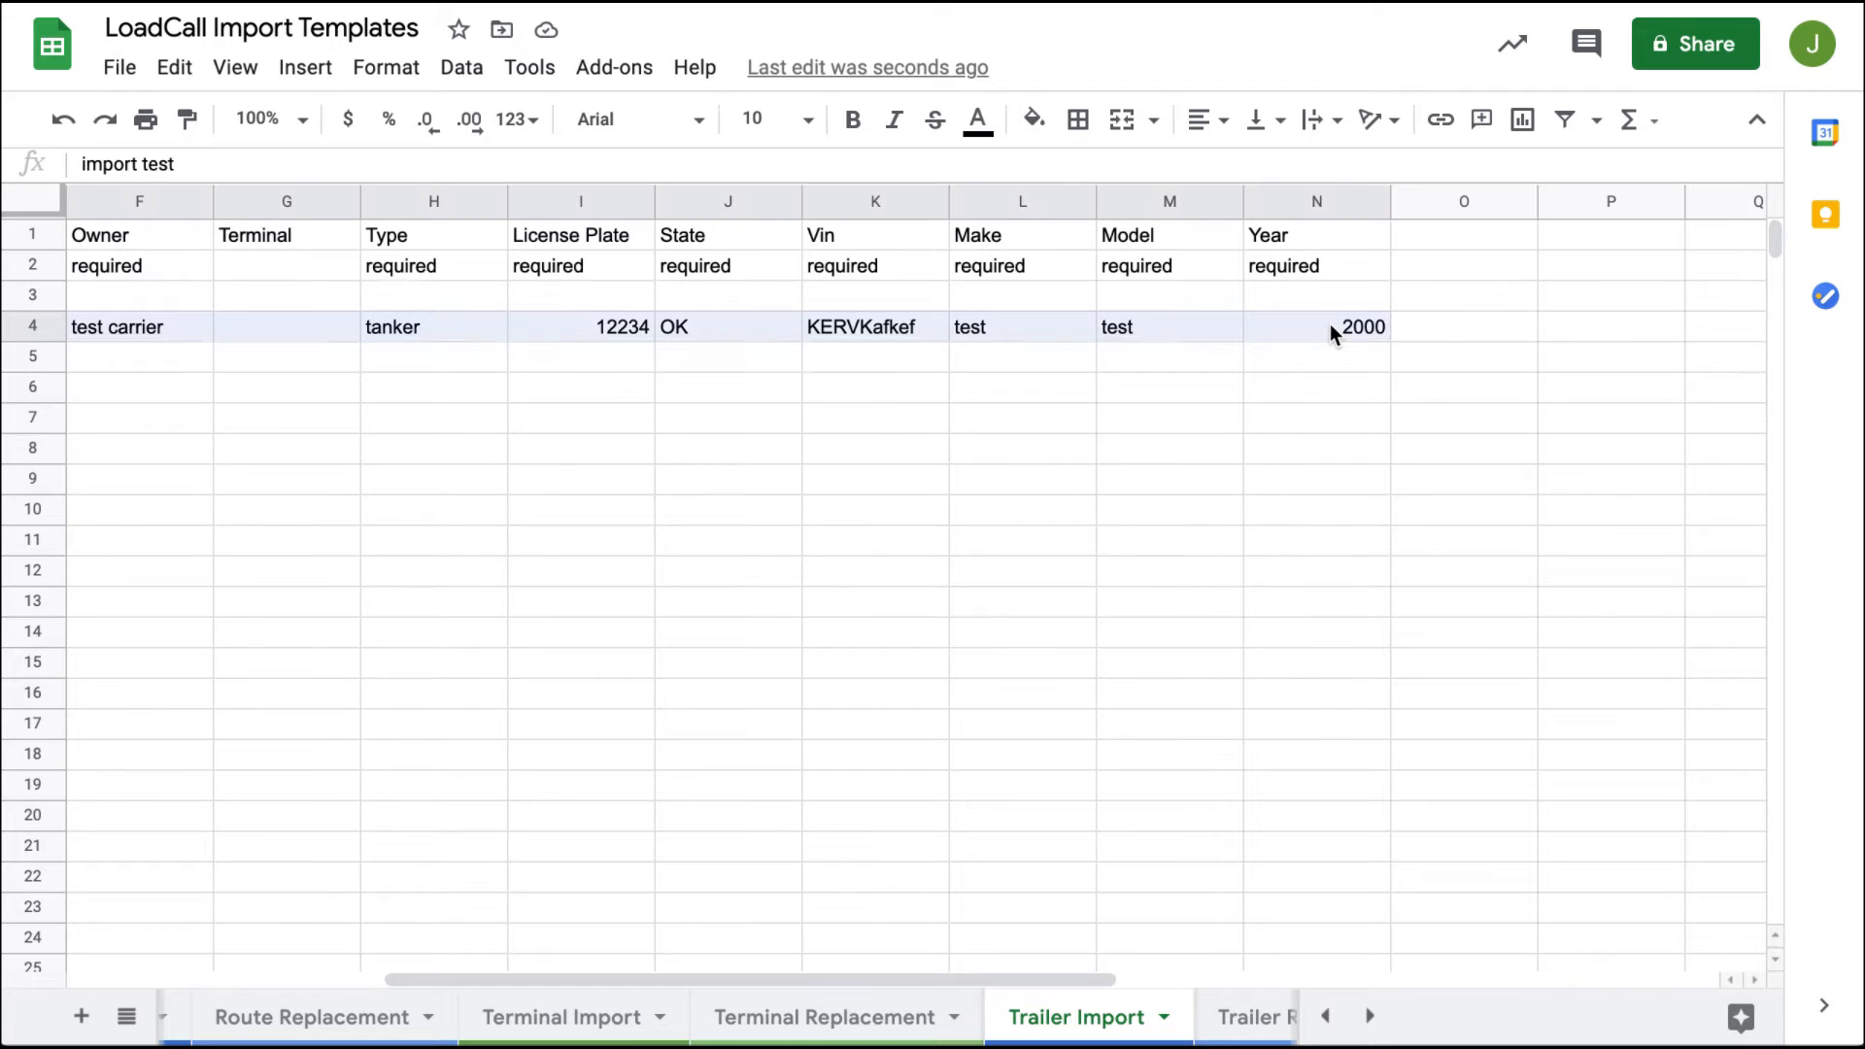
pyautogui.moveTo(183, 311); pyautogui.dragTo(184, 277)
pyautogui.click(170, 332)
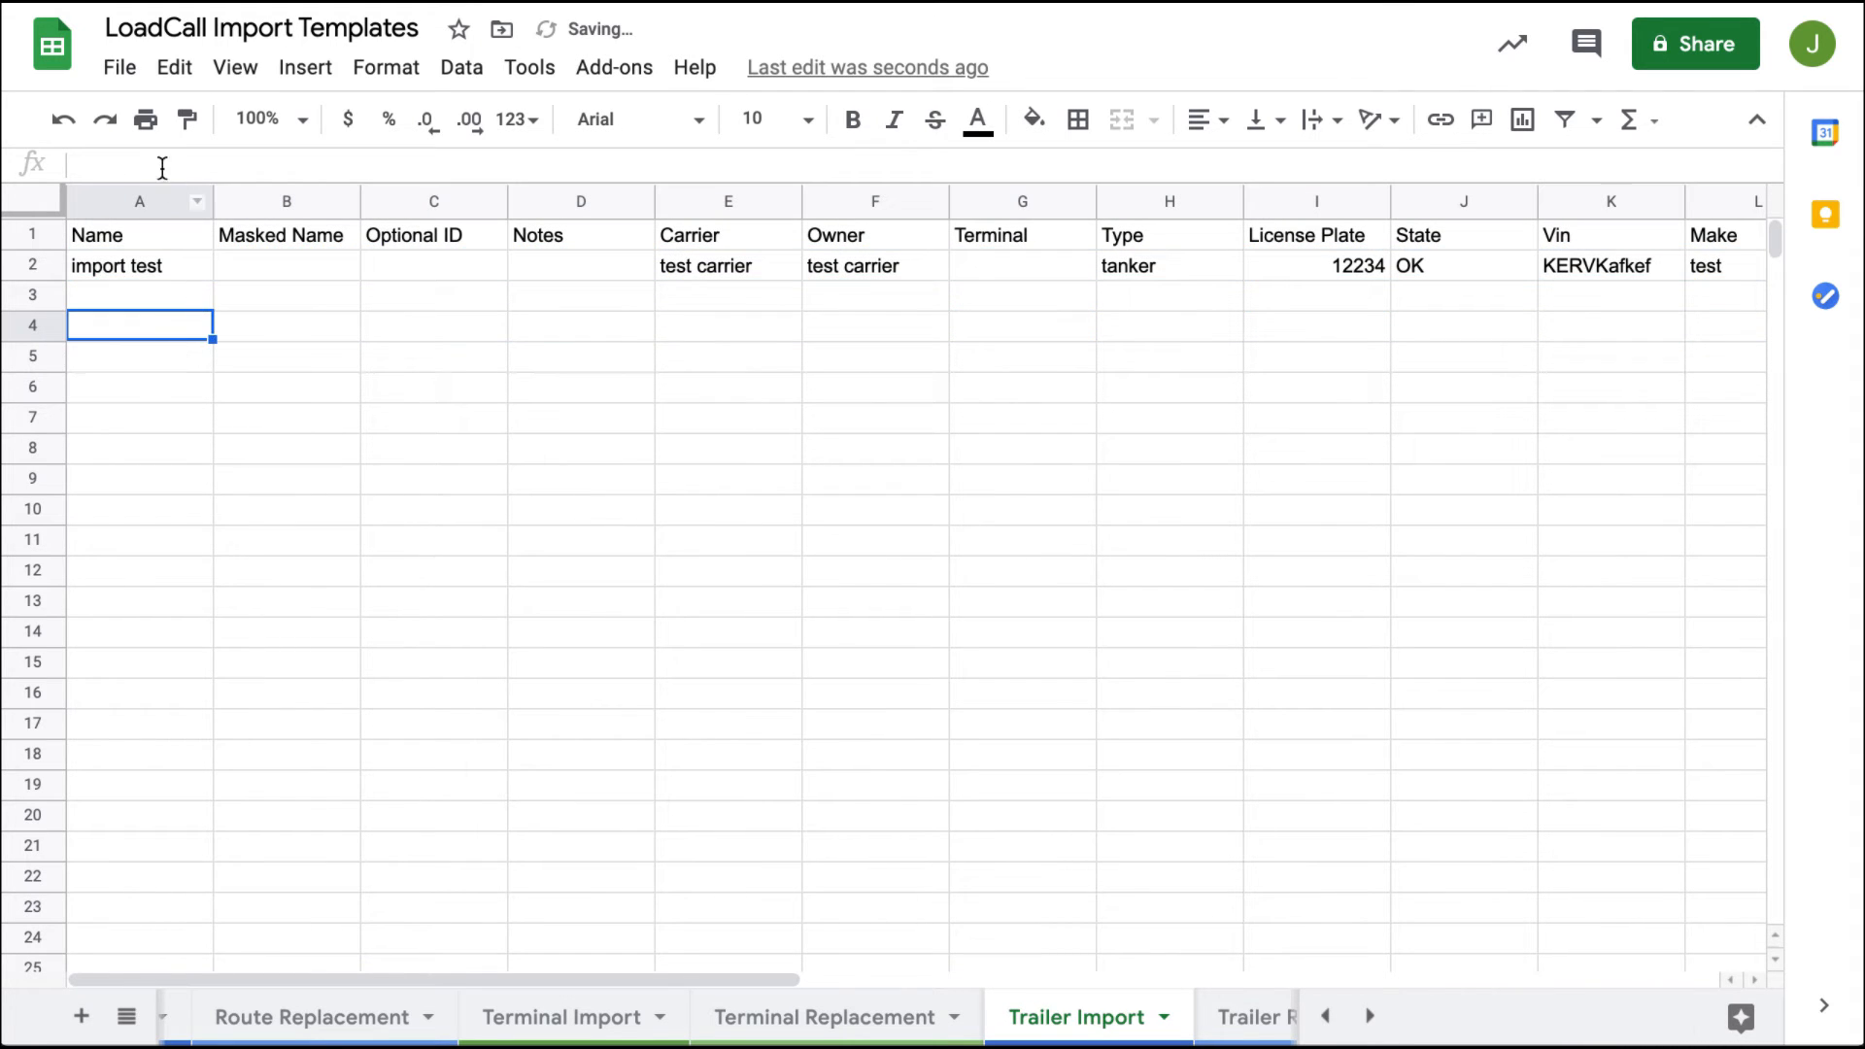
# - Download the current Trailer Import sheet as a comma-separated values file
pyautogui.click(120, 67)
pyautogui.moveTo(304, 446)
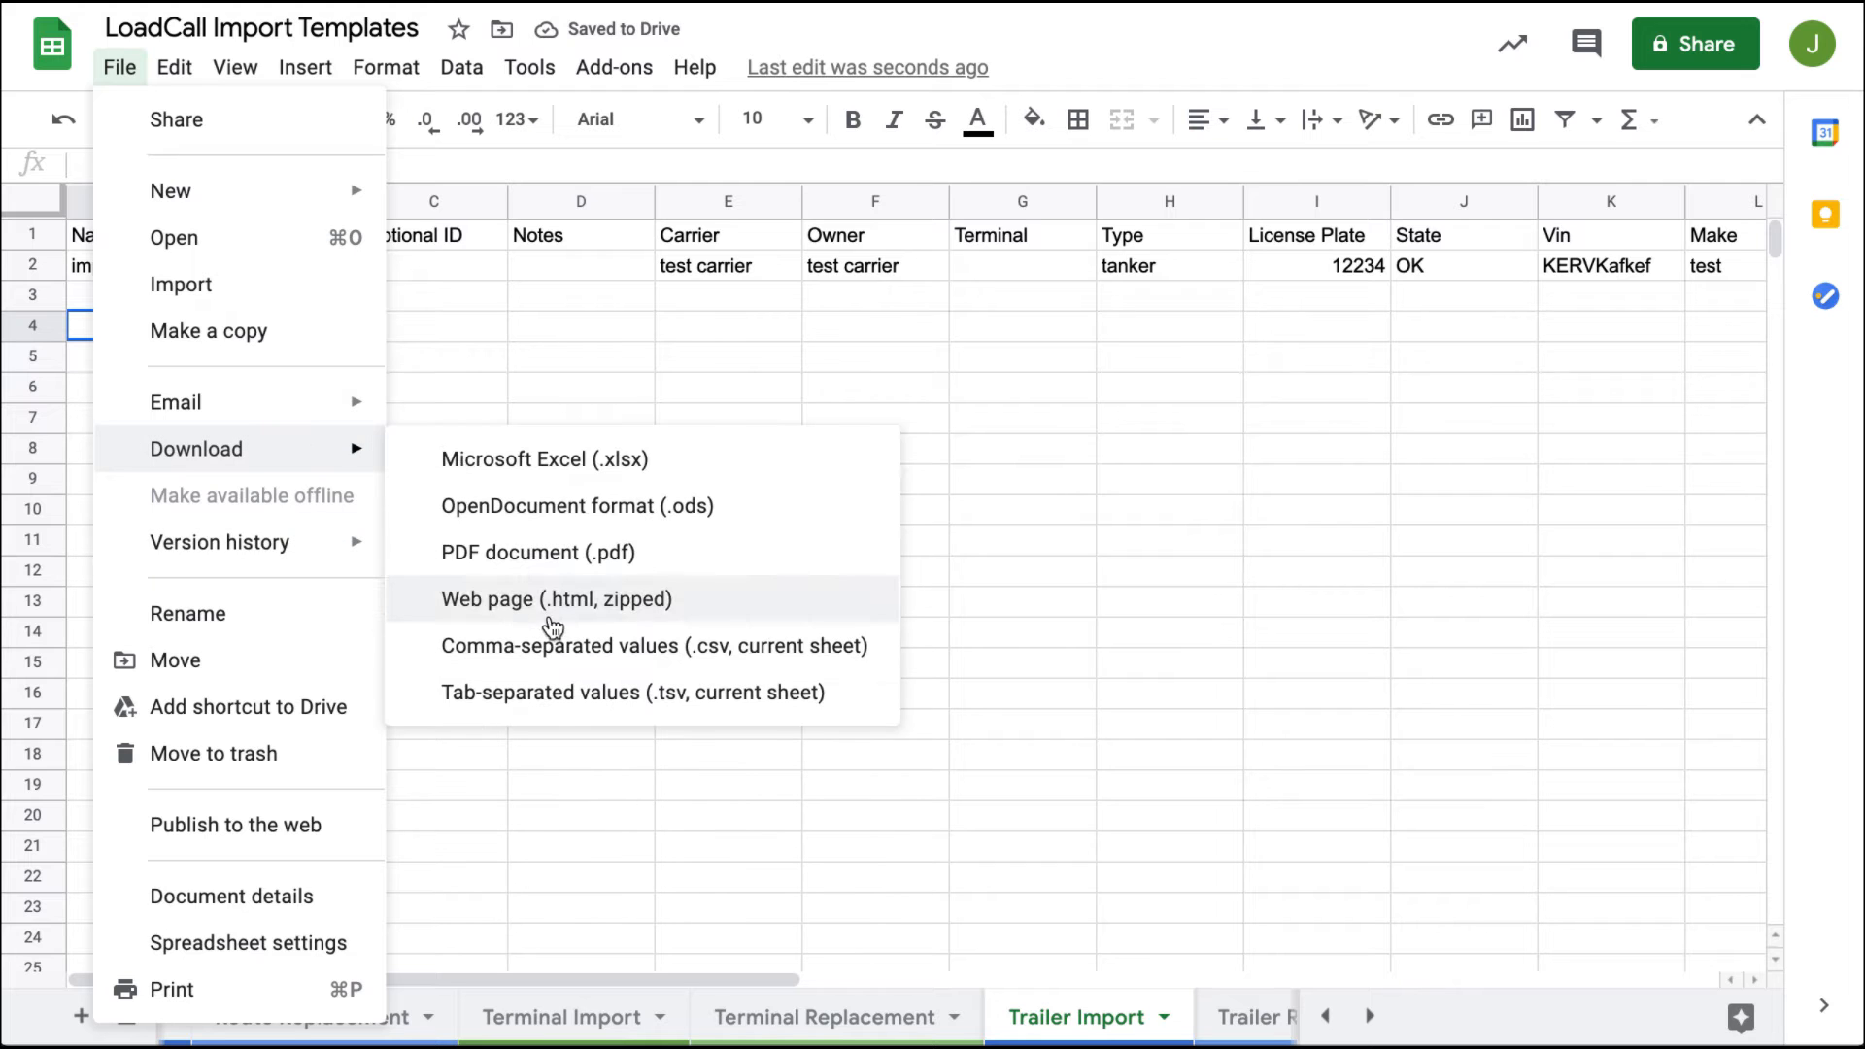
pyautogui.click(541, 758)
# - Switch to LoadCall, upload "LoadCall Import Templates - Trailer Import.csv" to the import session and lock its data mapping
pyautogui.click(524, 2)
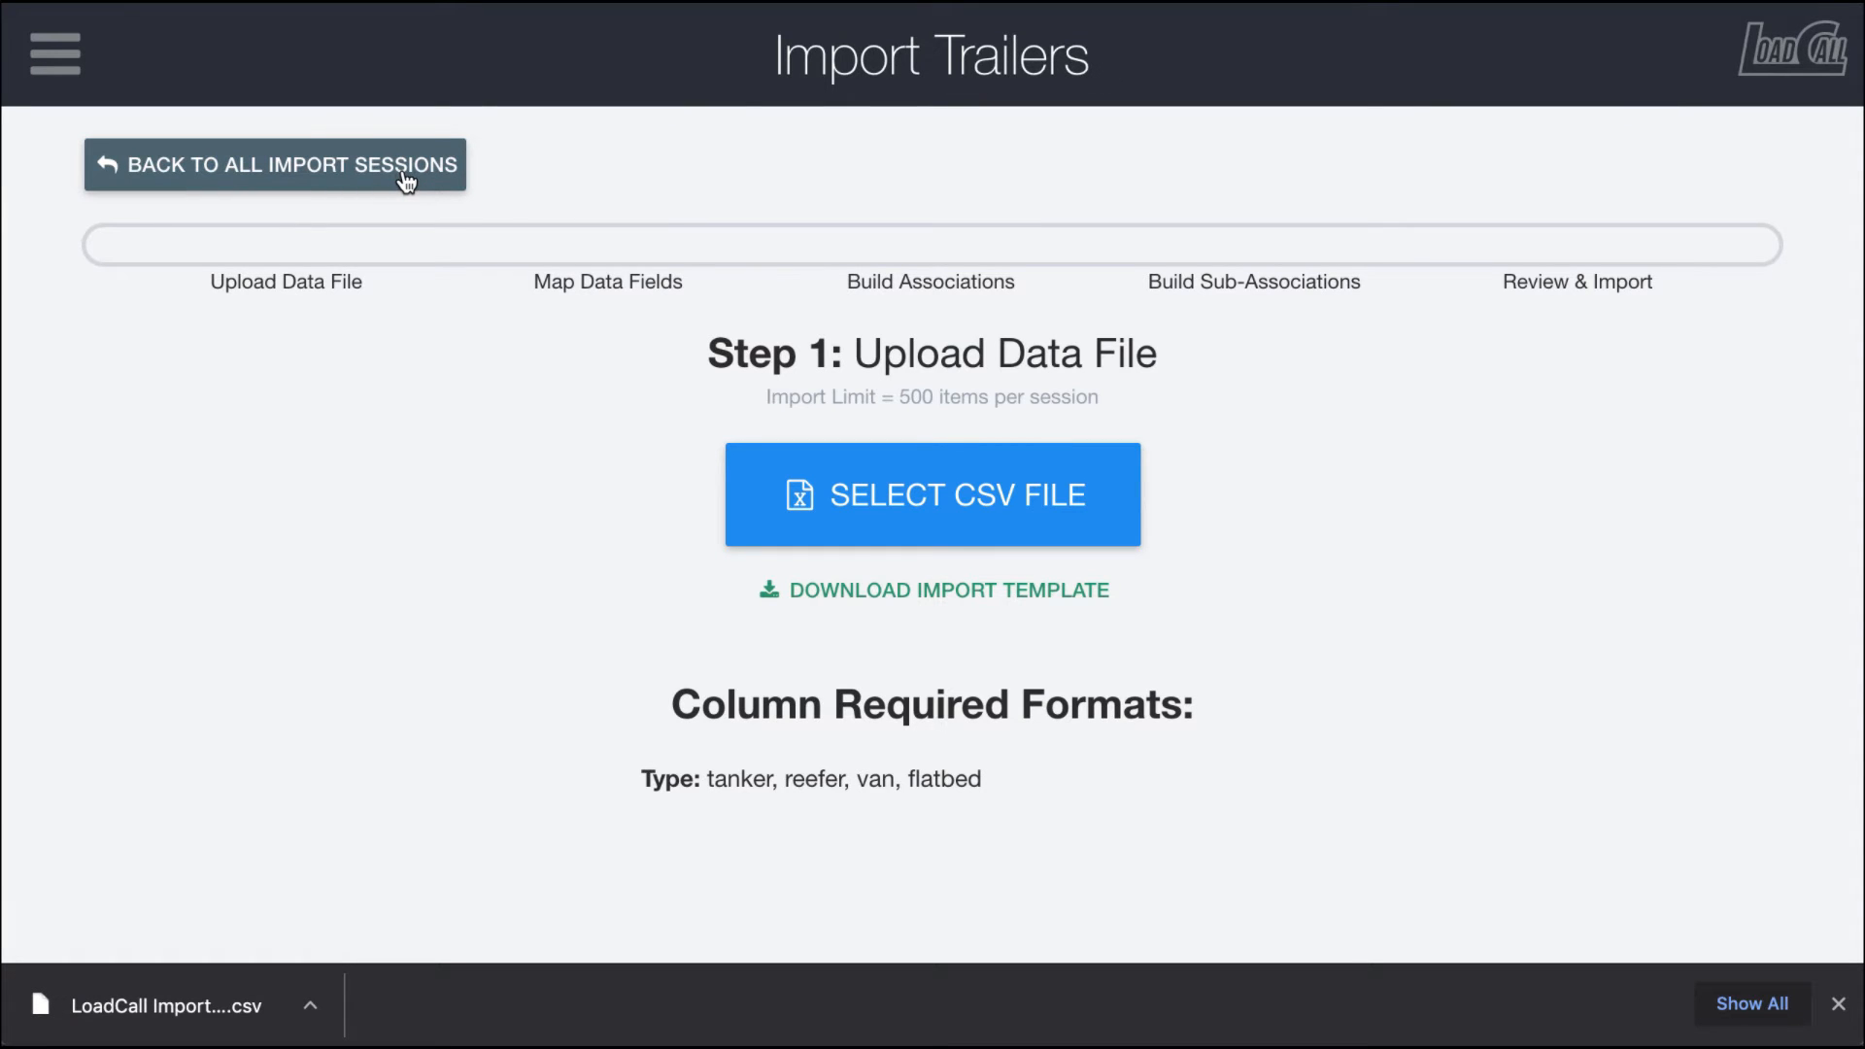
pyautogui.click(828, 478)
pyautogui.click(730, 356)
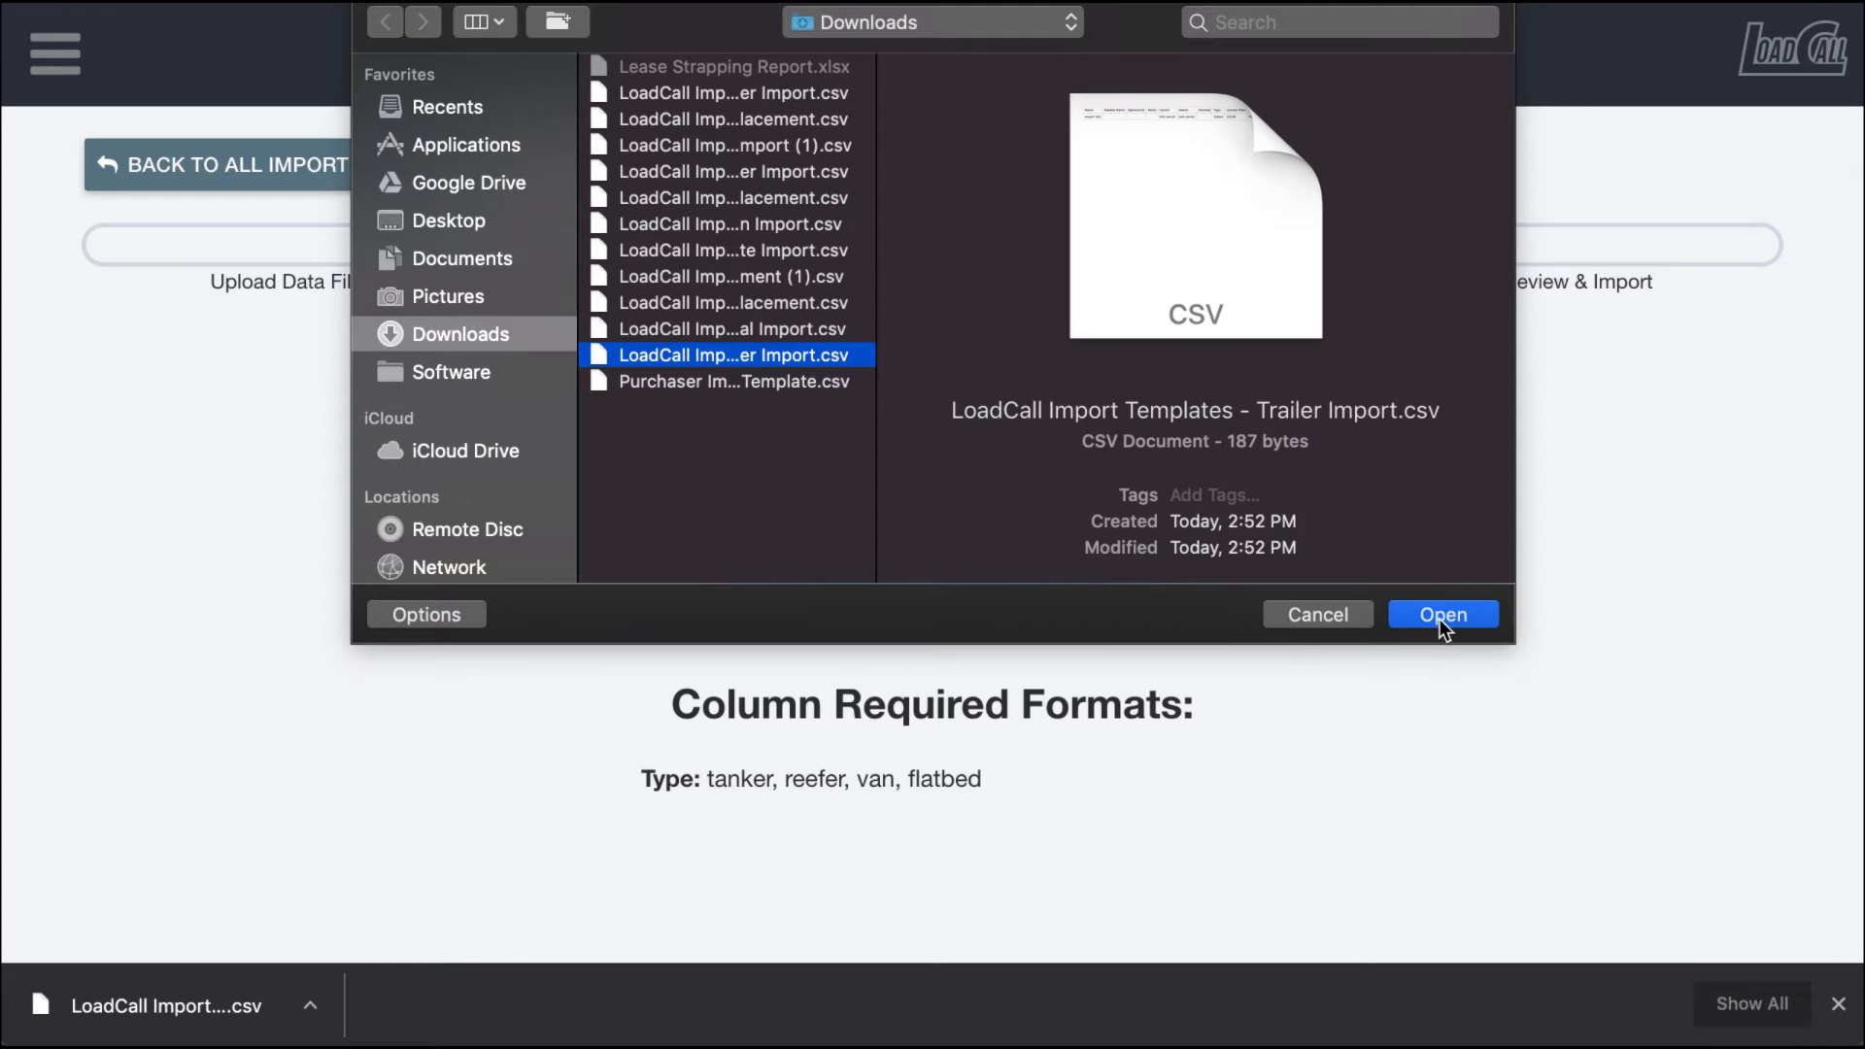
pyautogui.click(1441, 615)
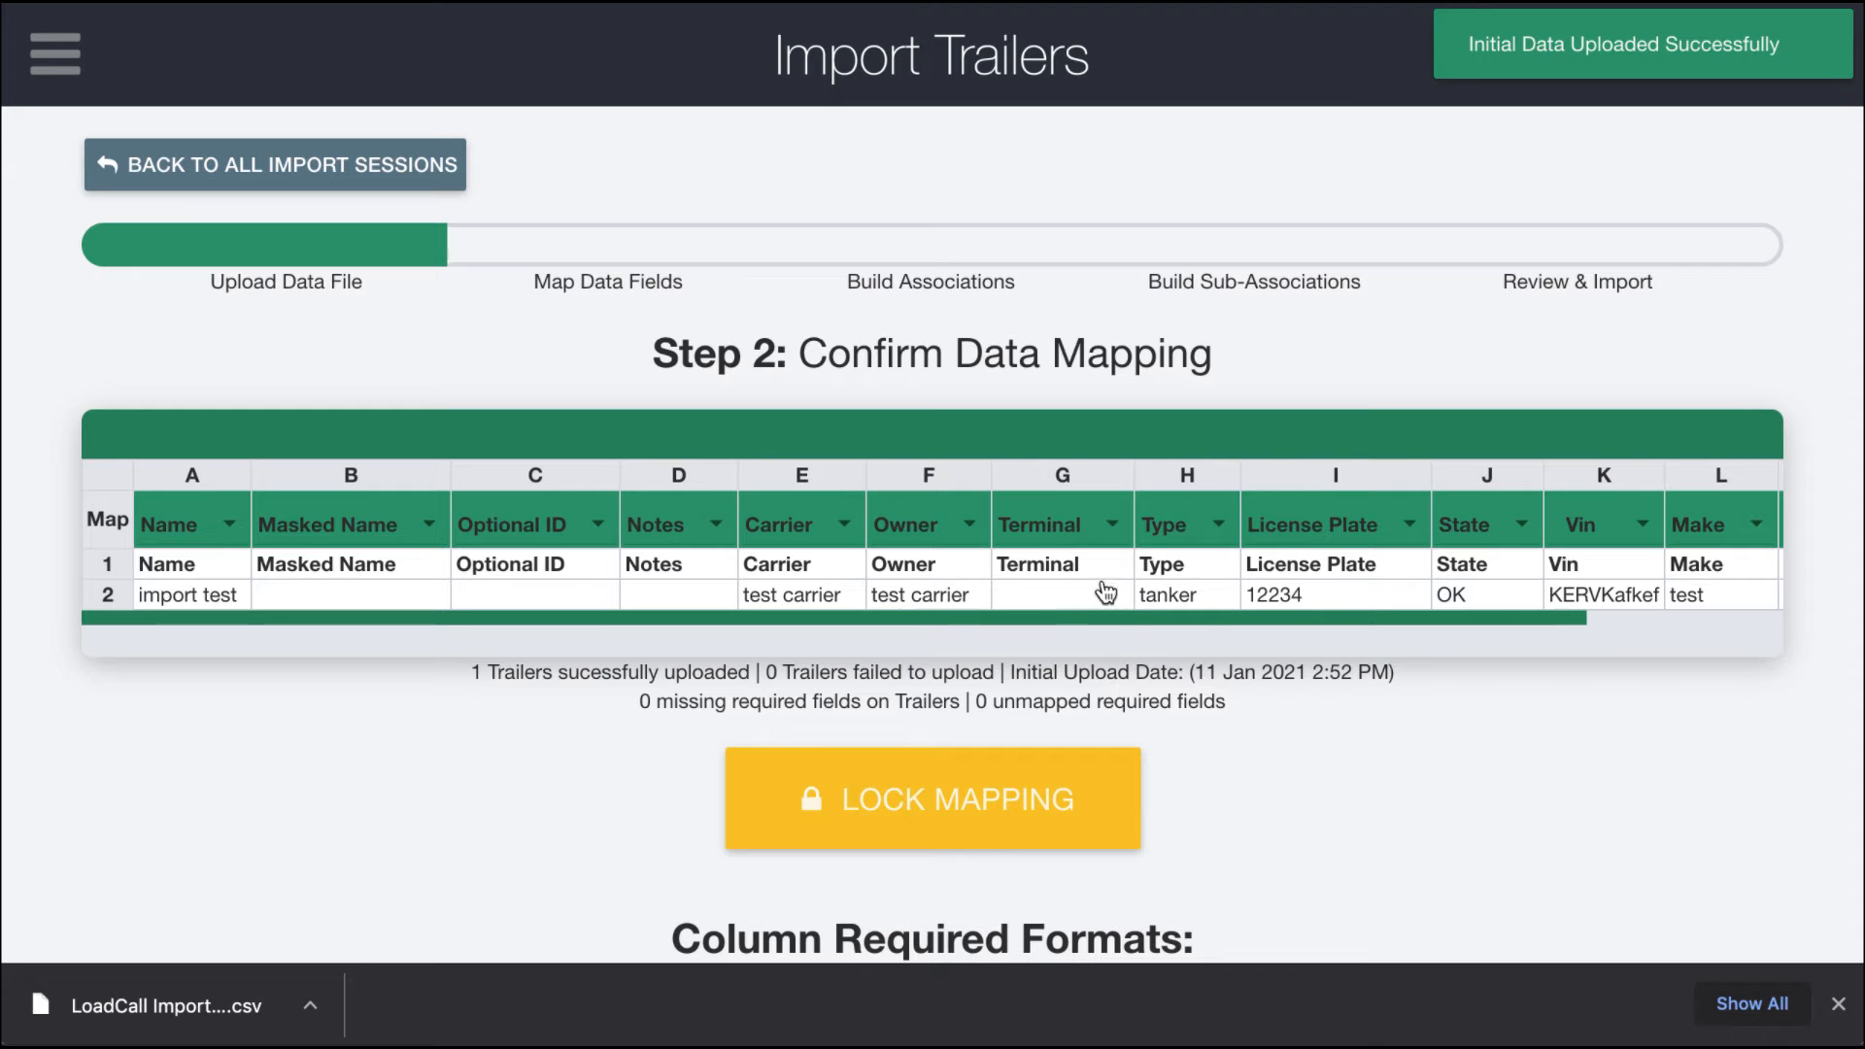
pyautogui.click(1022, 777)
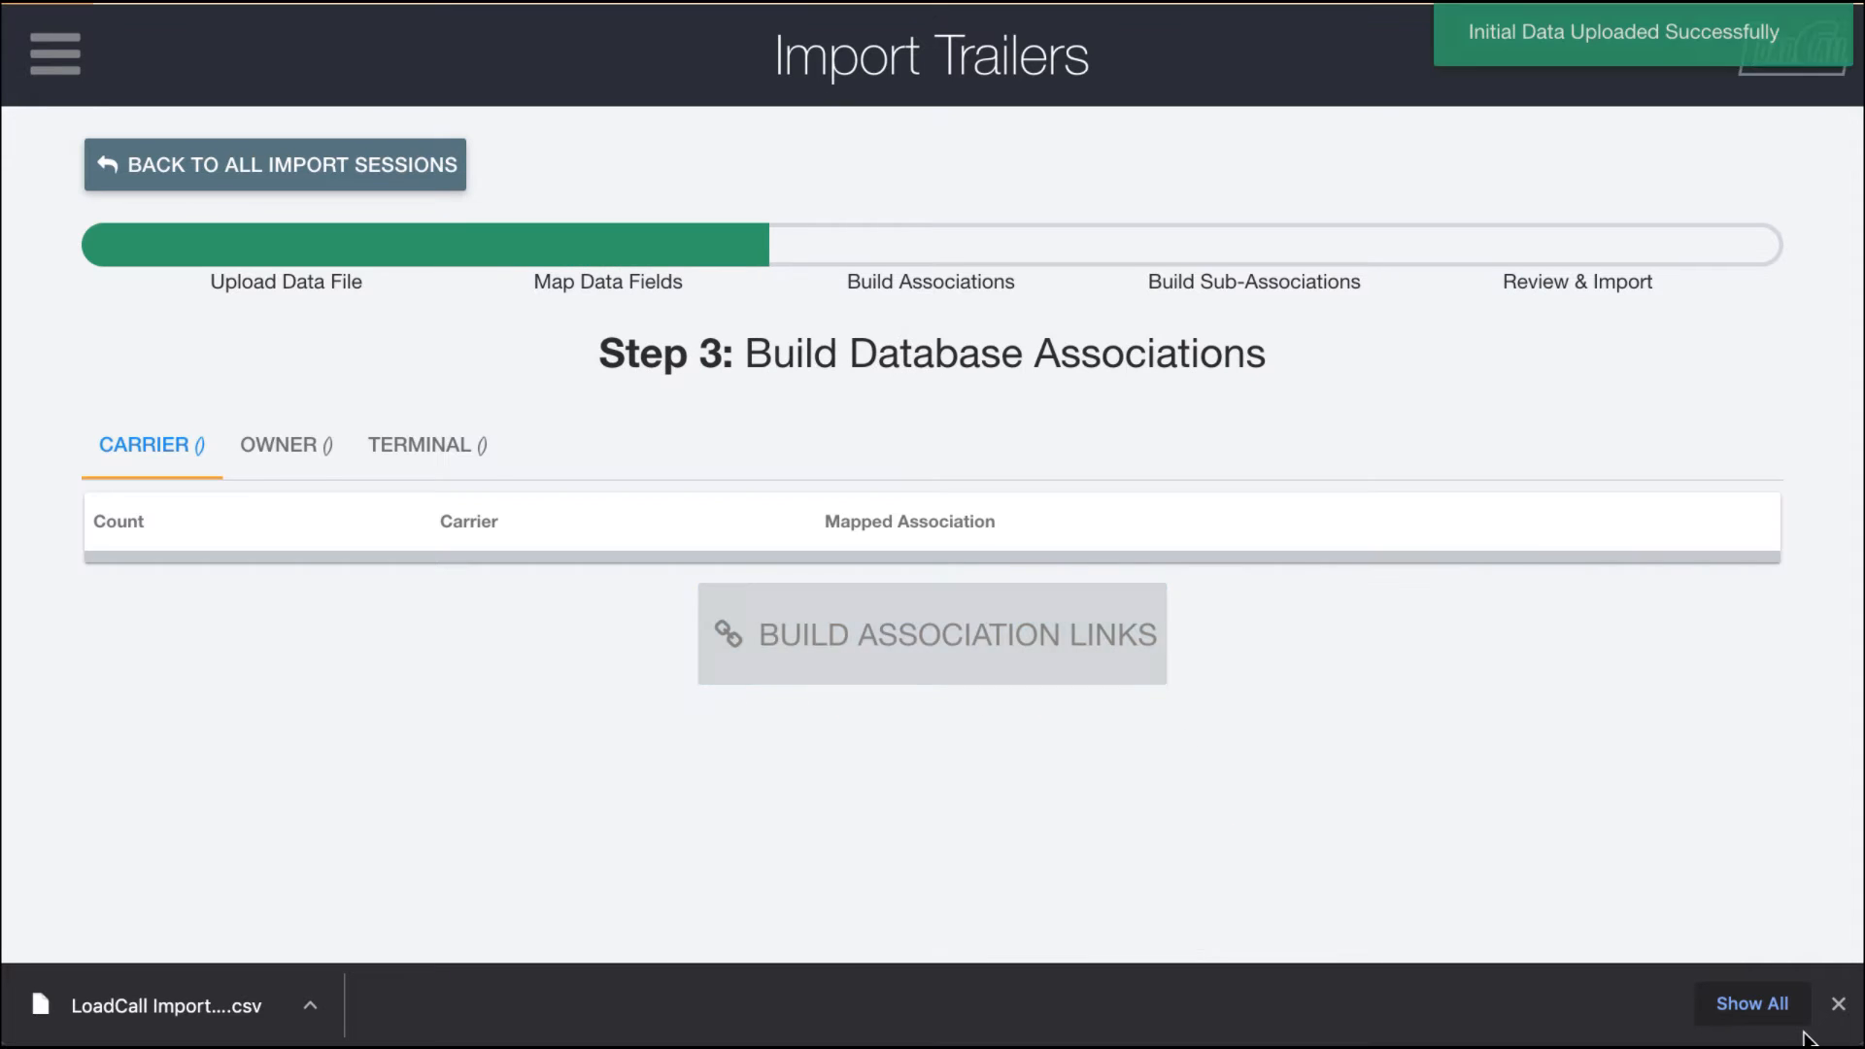
pyautogui.click(1839, 1004)
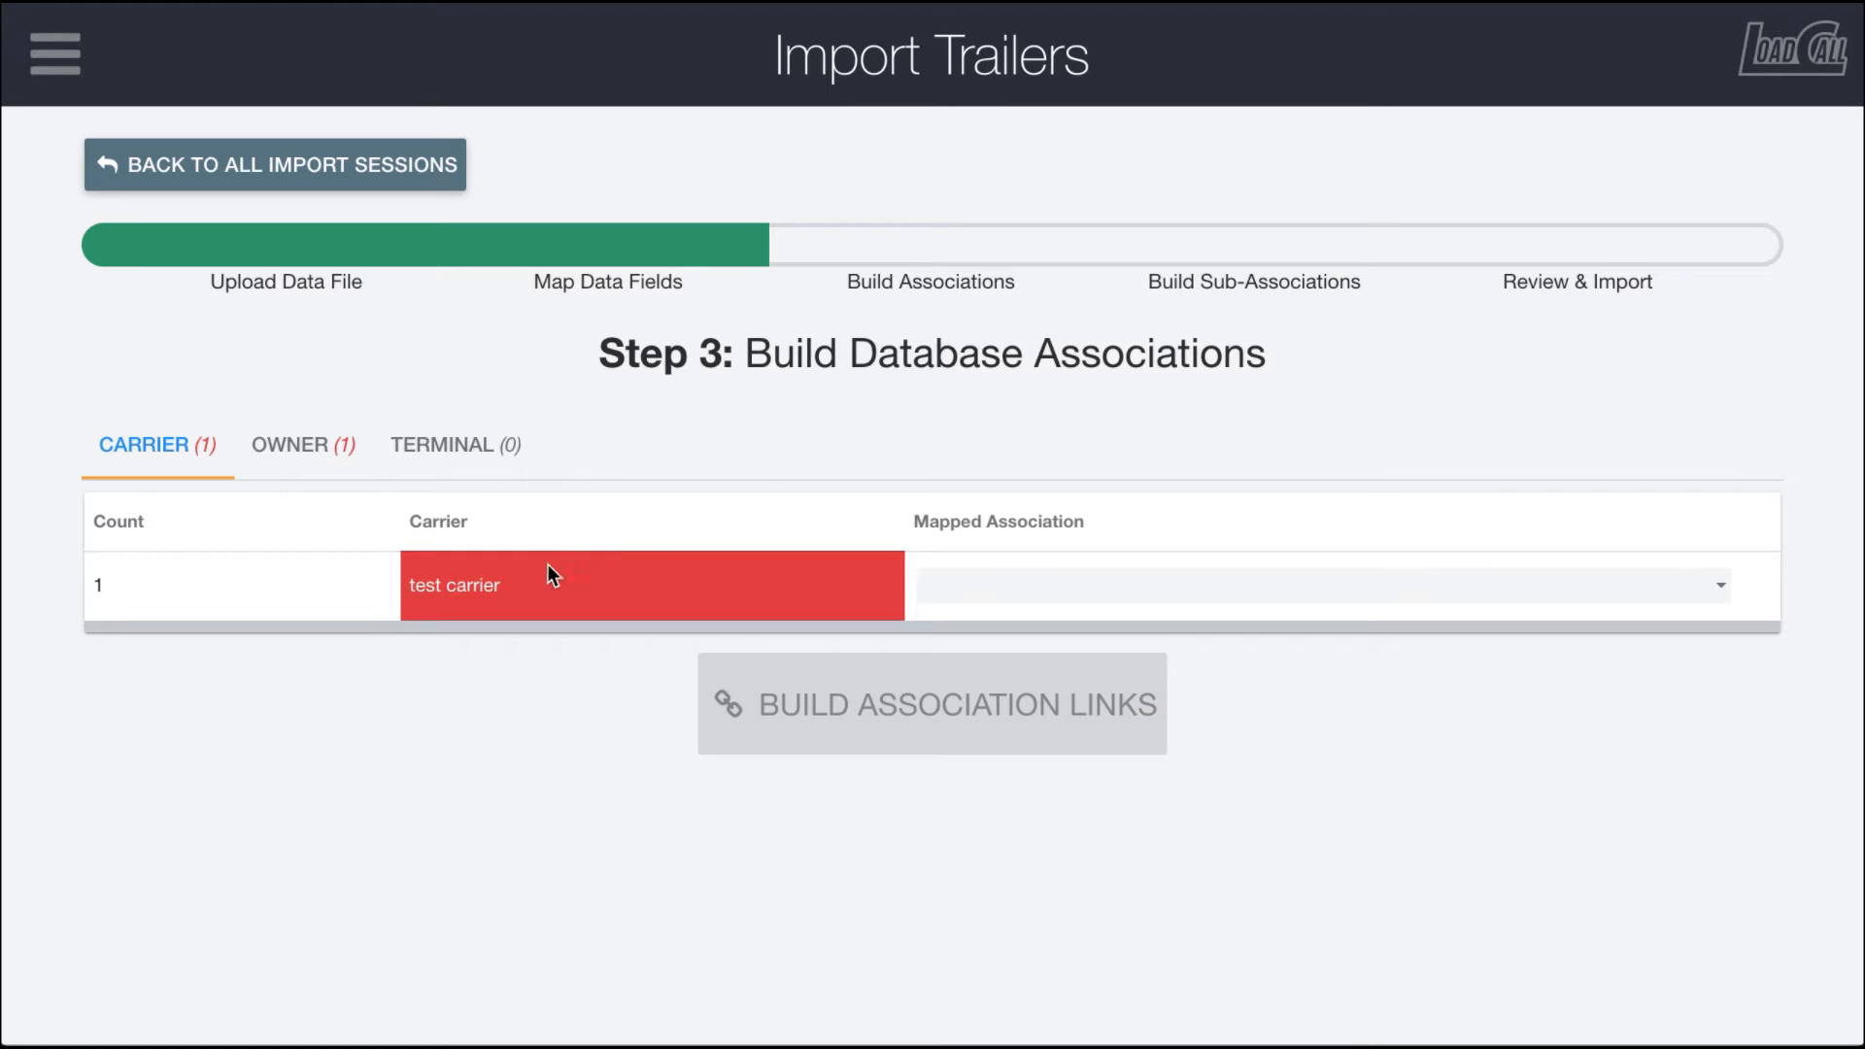
# - Map the imported carrier "test carrier" to the TEST CARRIER association
pyautogui.click(1117, 592)
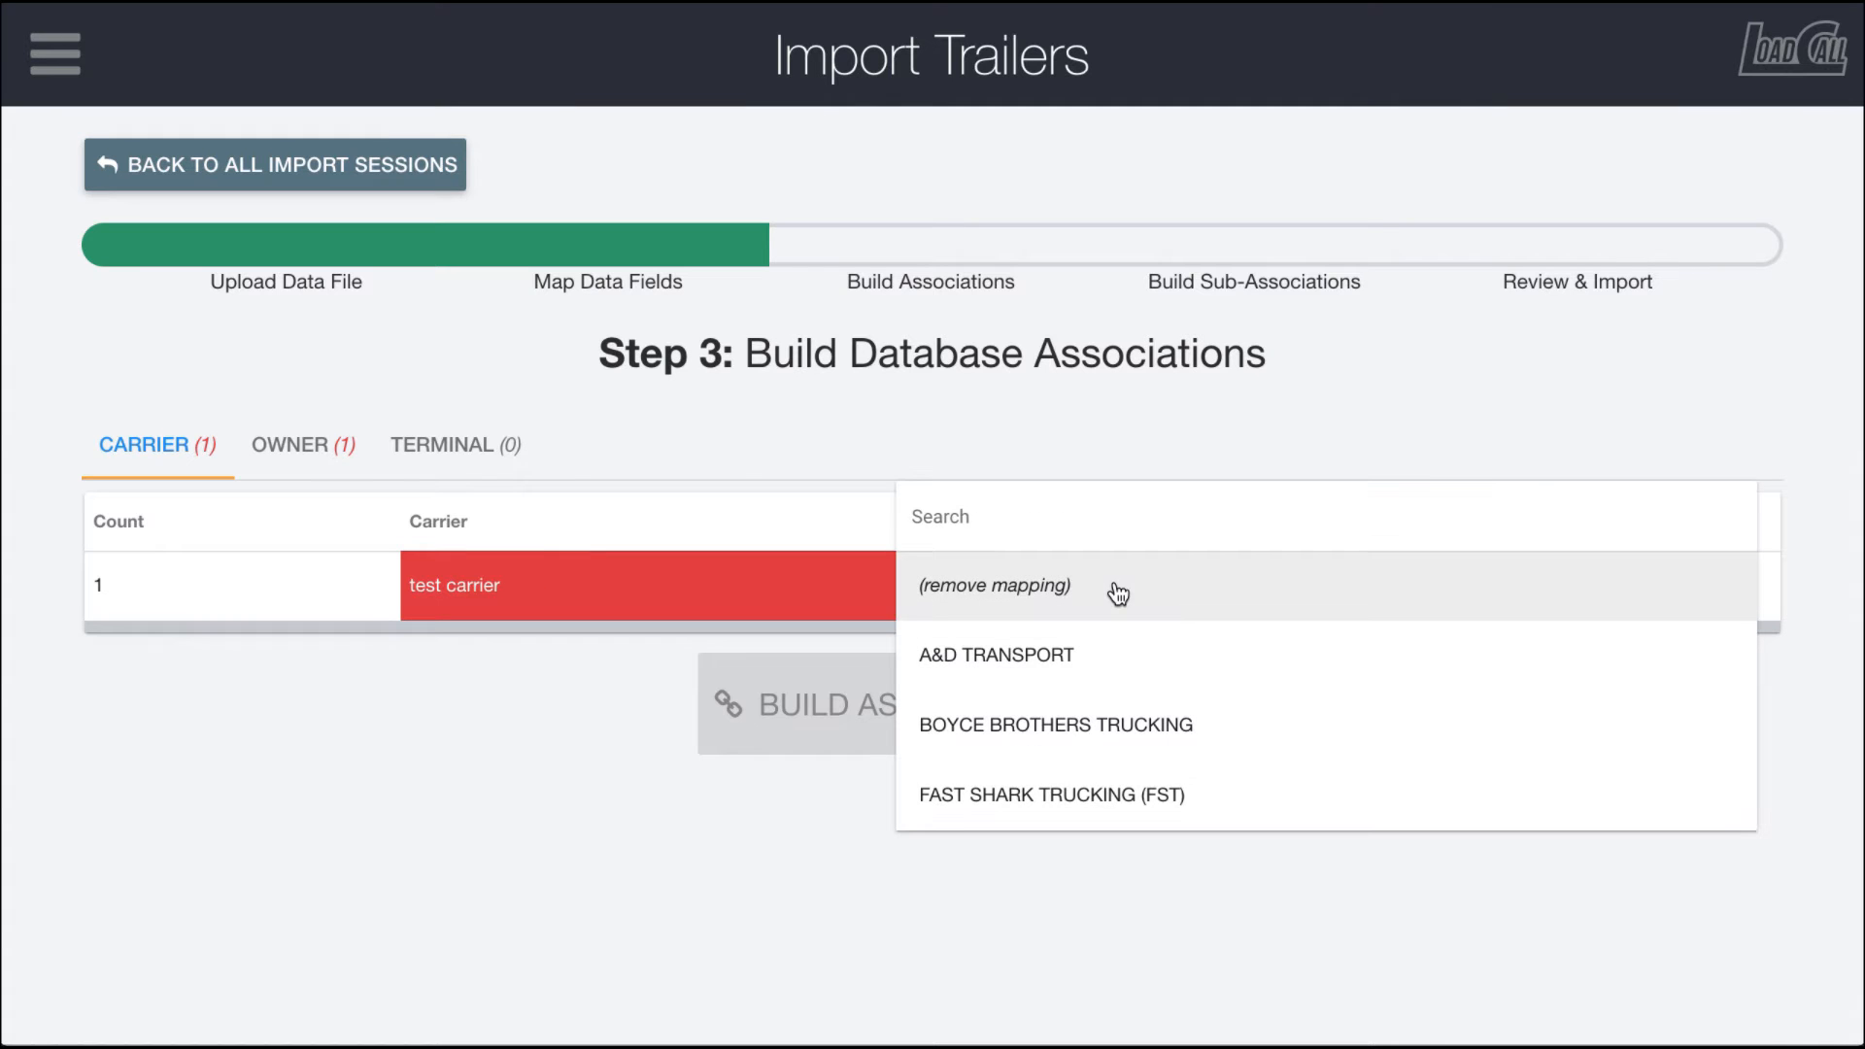
pyautogui.write('test')
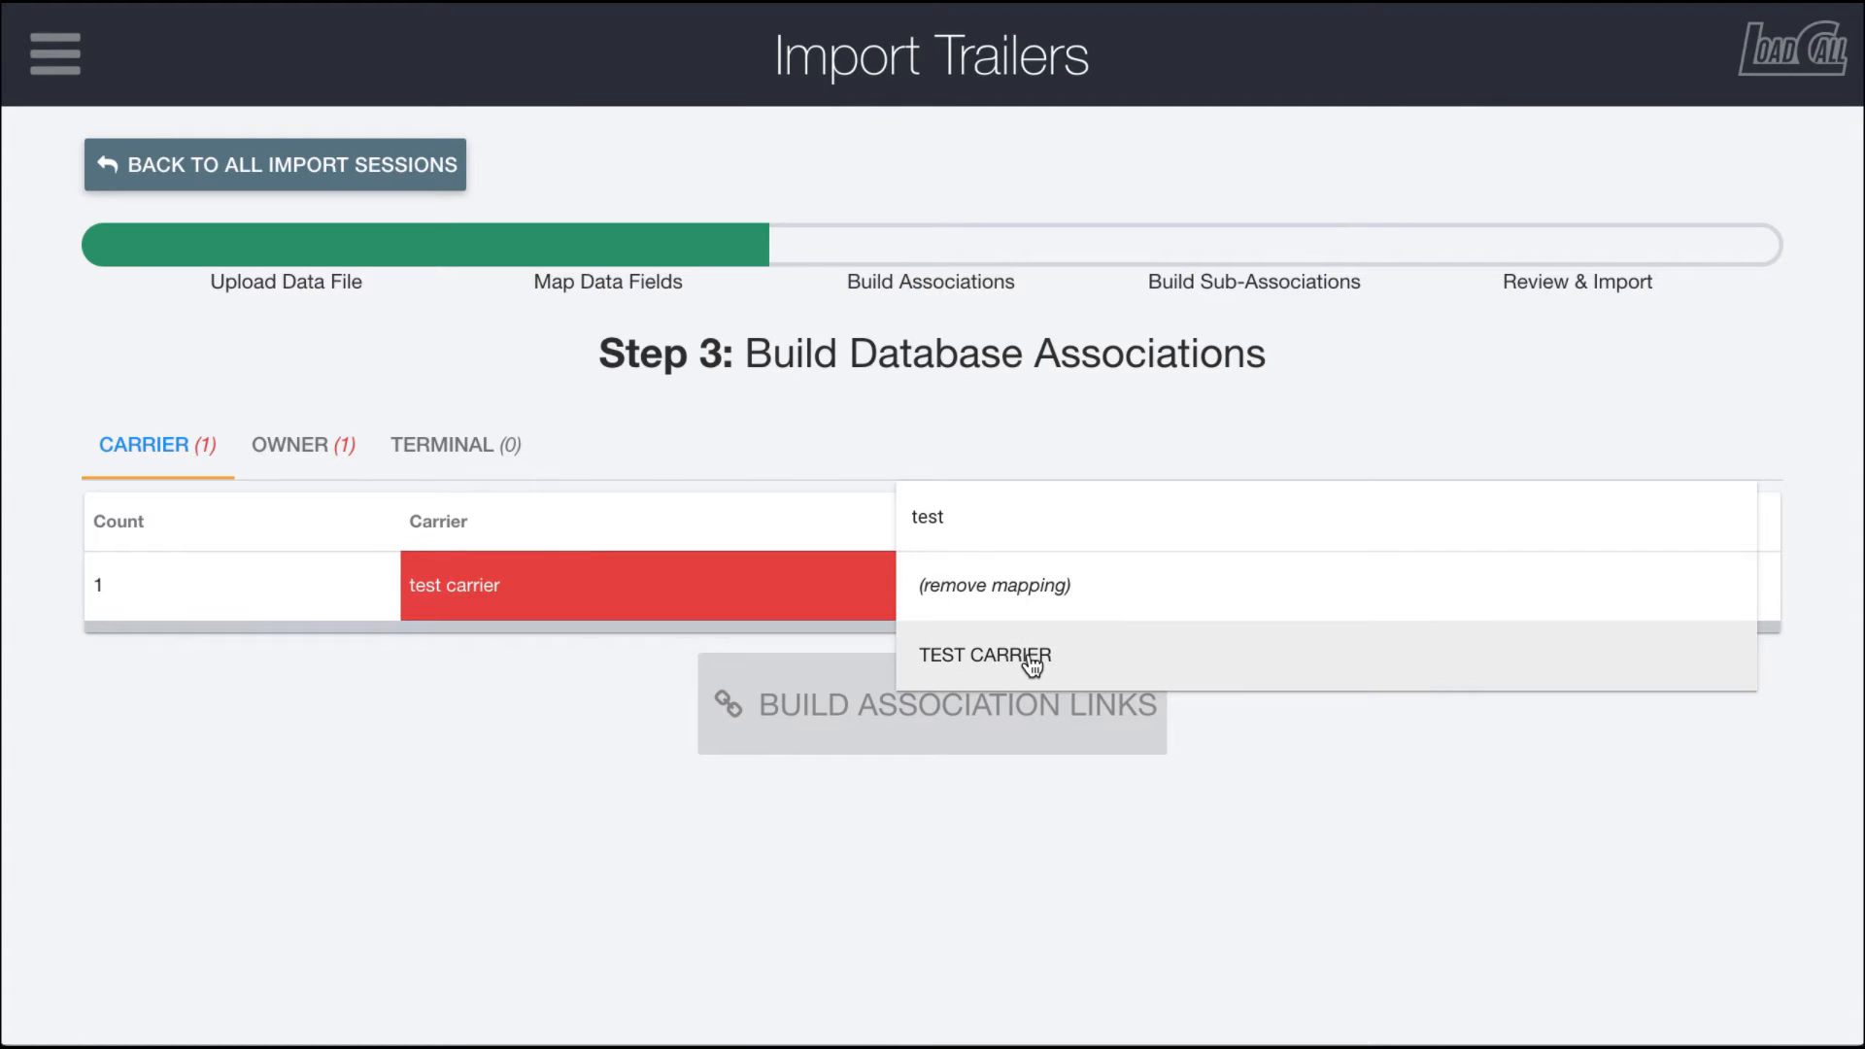
pyautogui.click(931, 654)
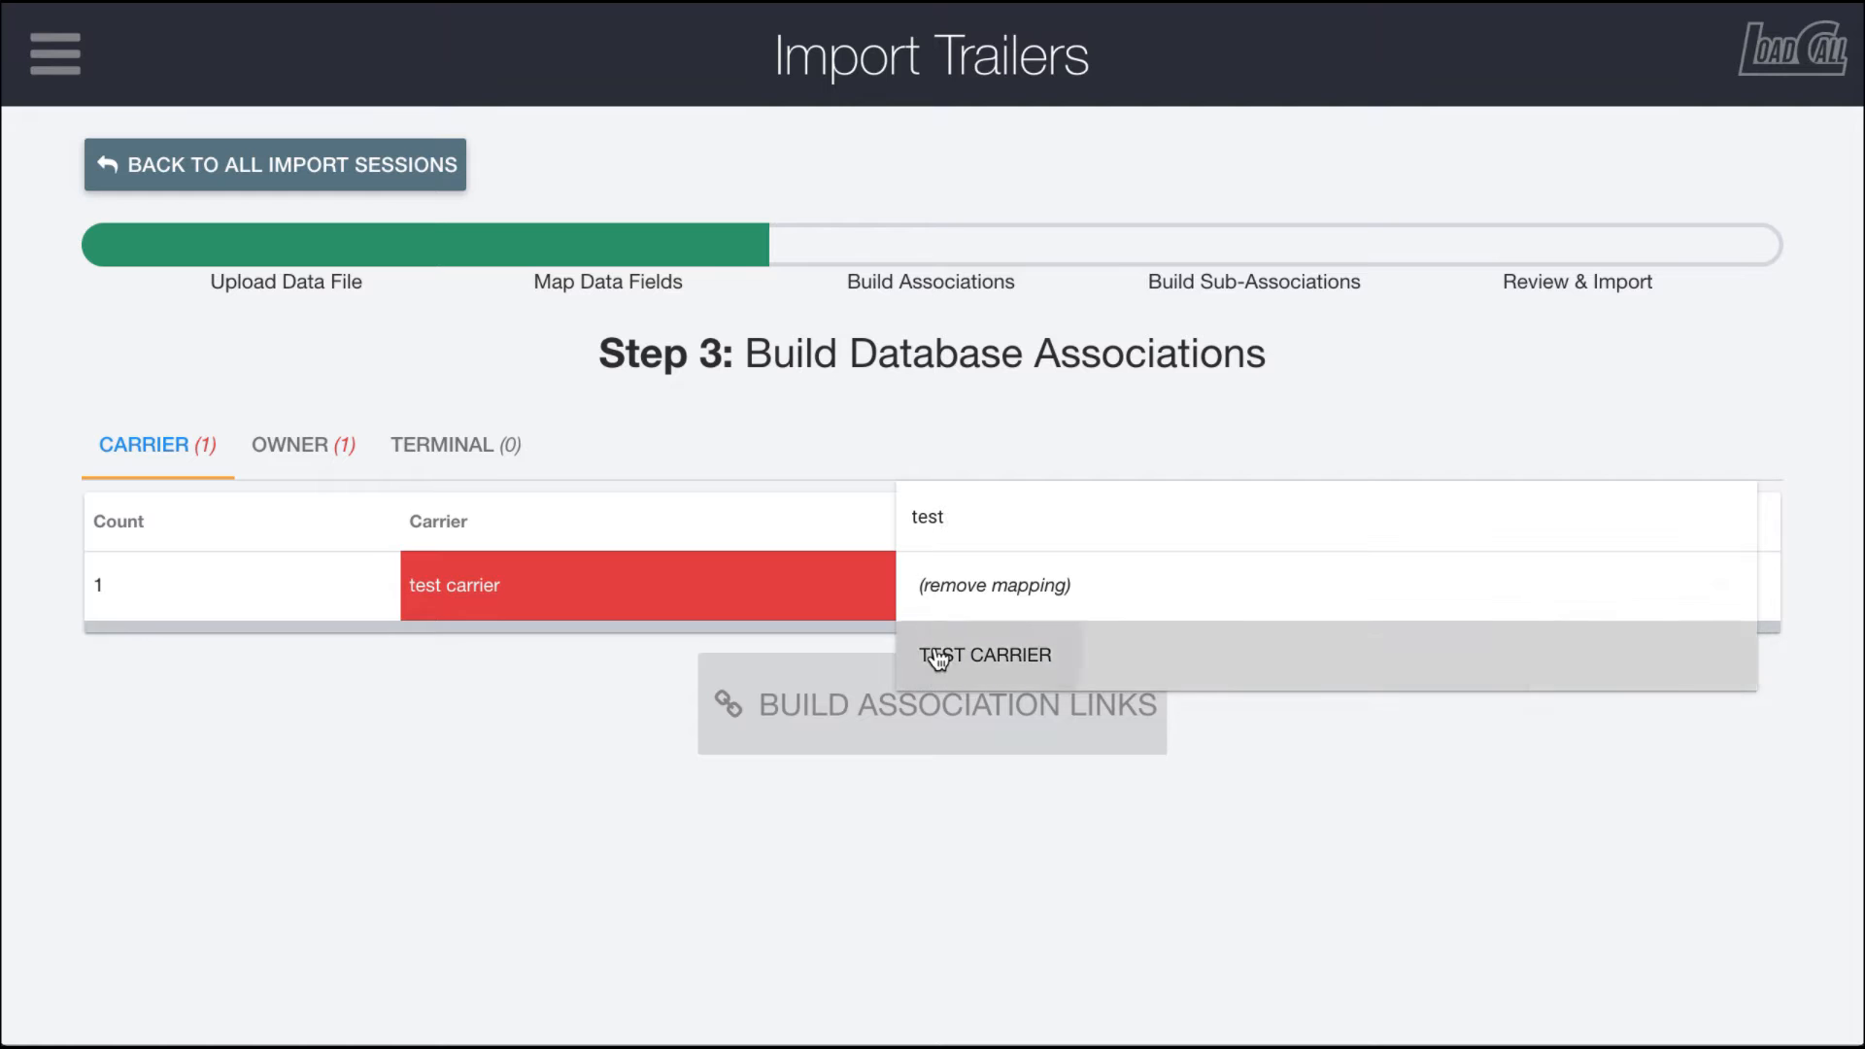
# - Map the imported owner "test carrier" to TEST CARRIER and build the association and sub-association links
pyautogui.click(342, 444)
pyautogui.click(1009, 602)
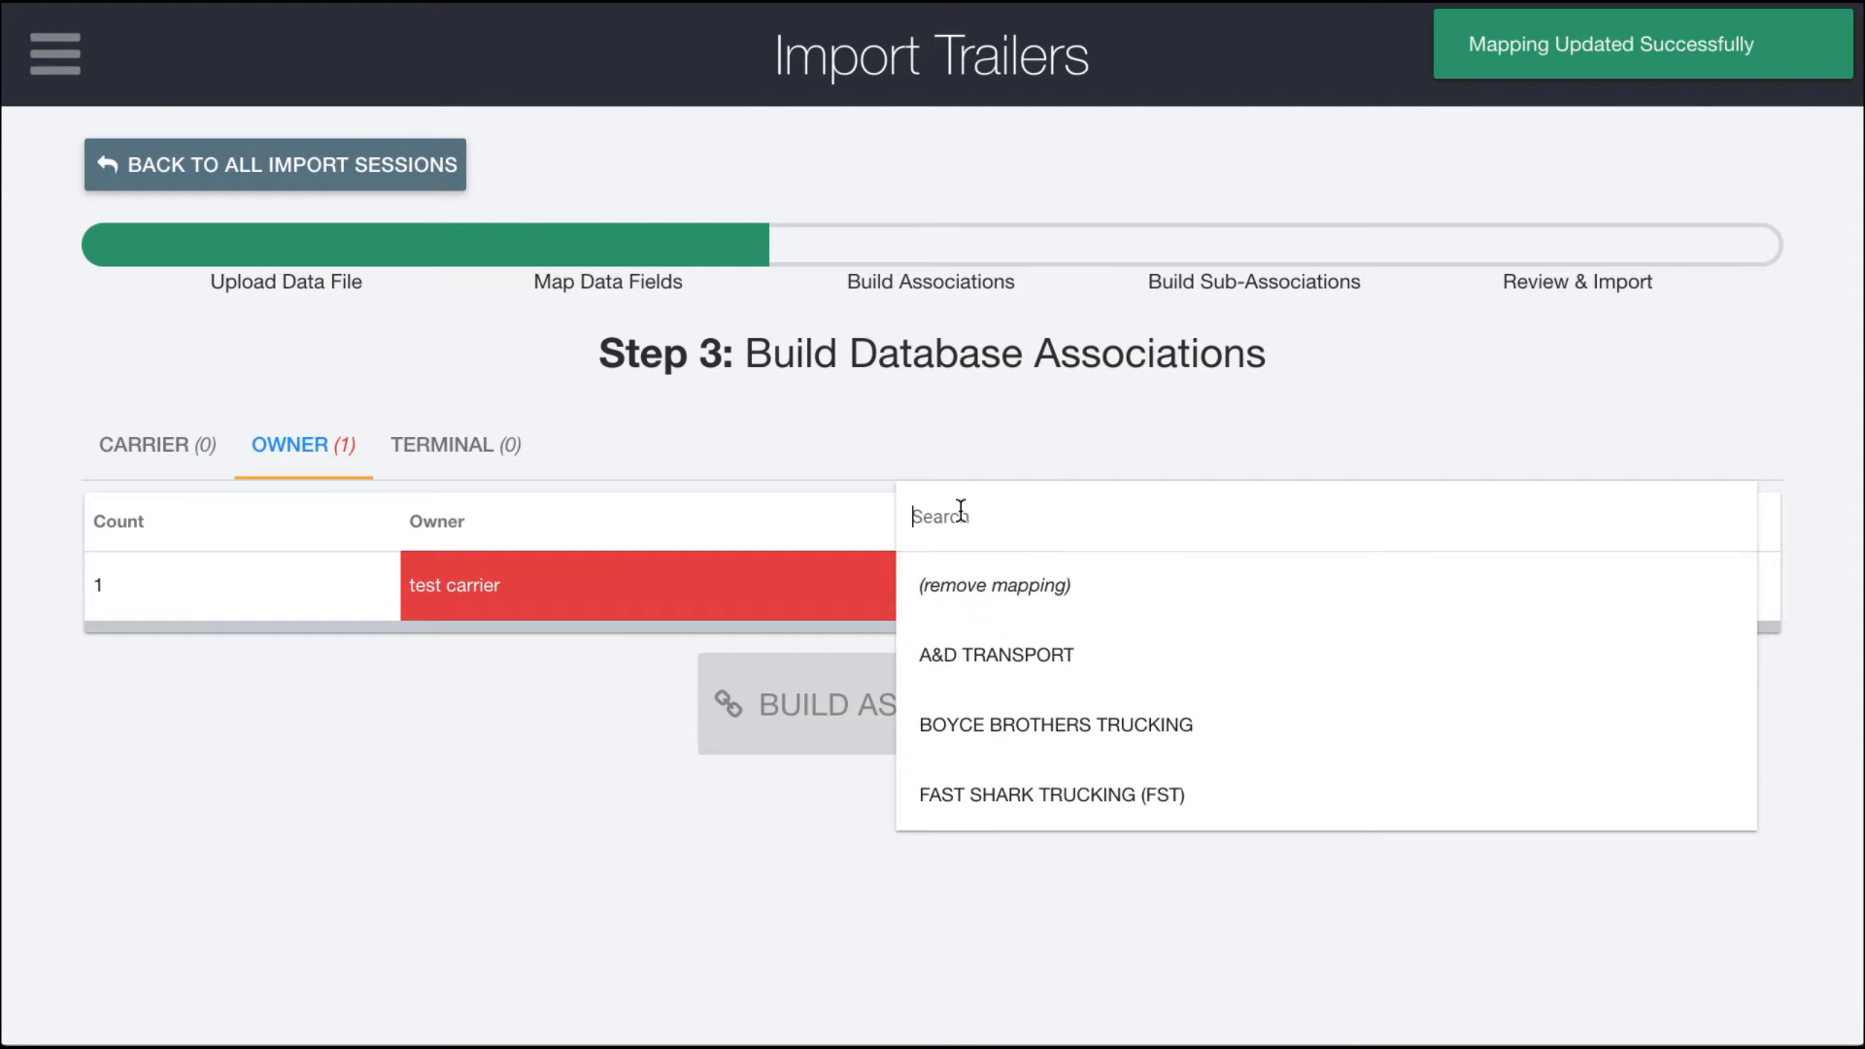
pyautogui.write('test')
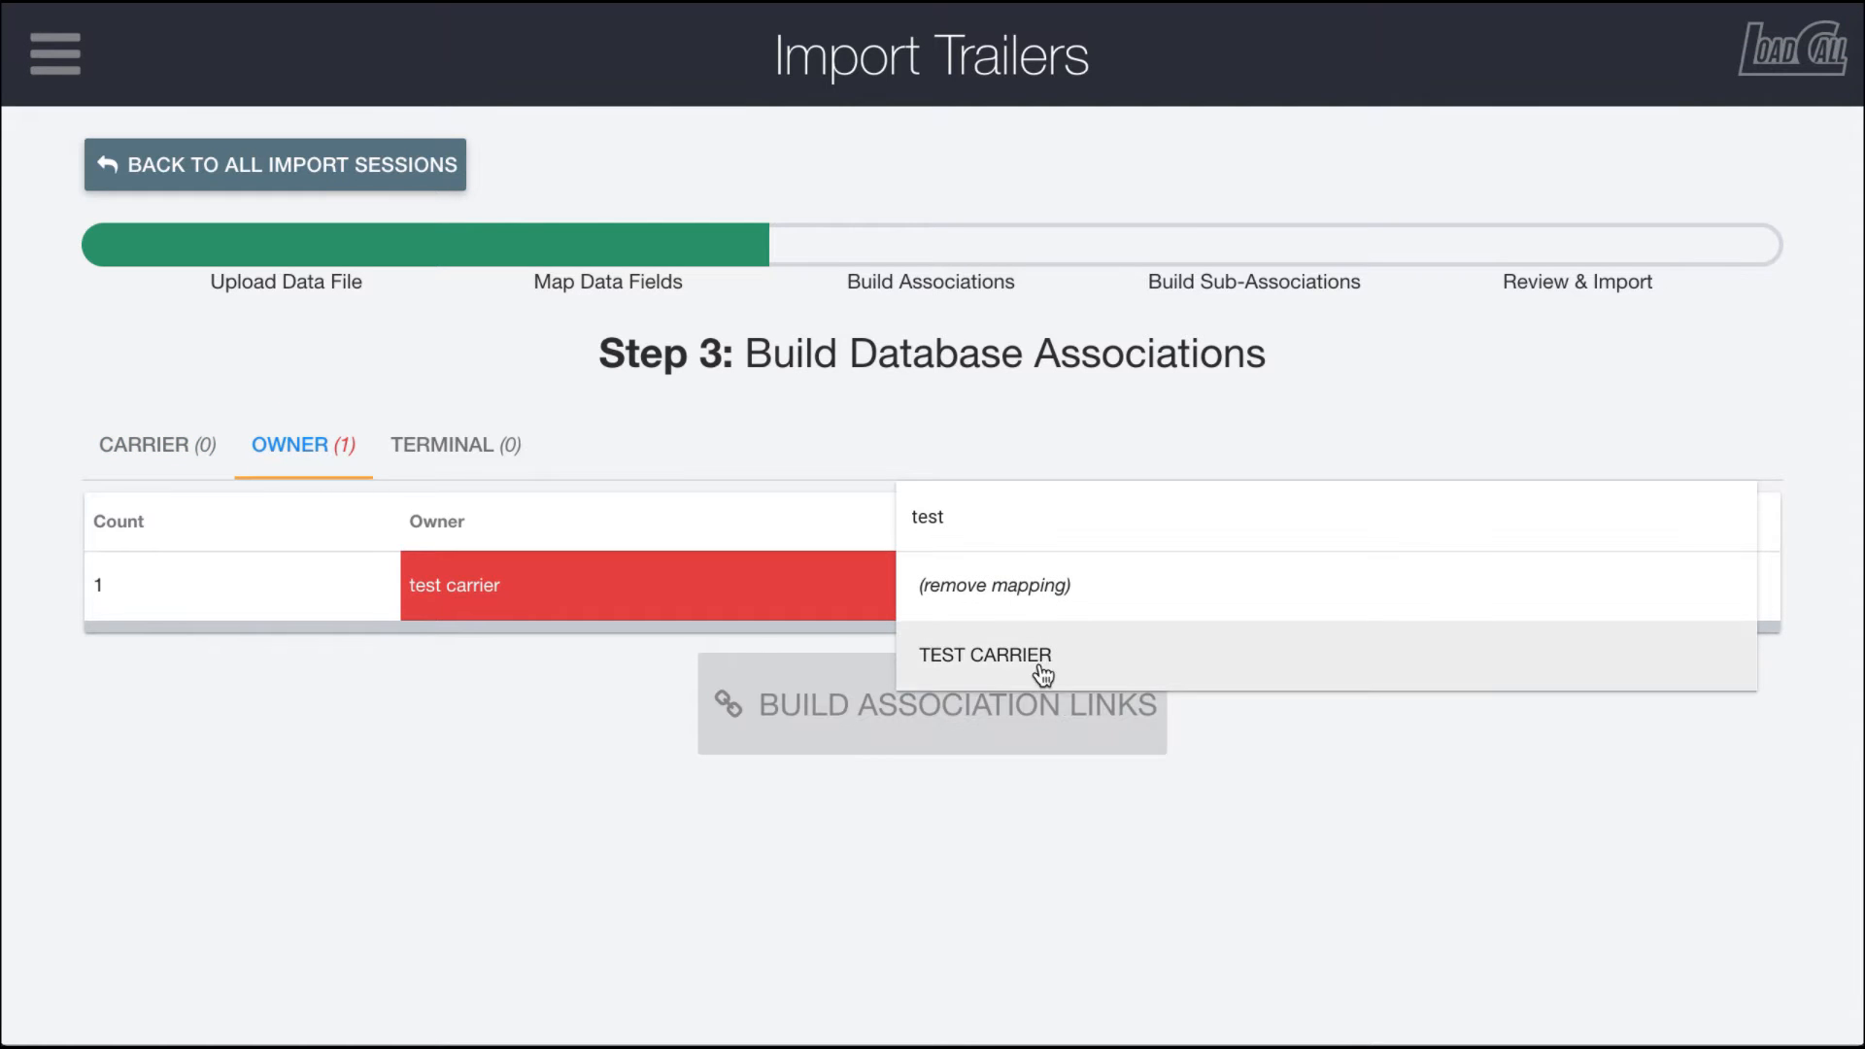
pyautogui.click(1006, 665)
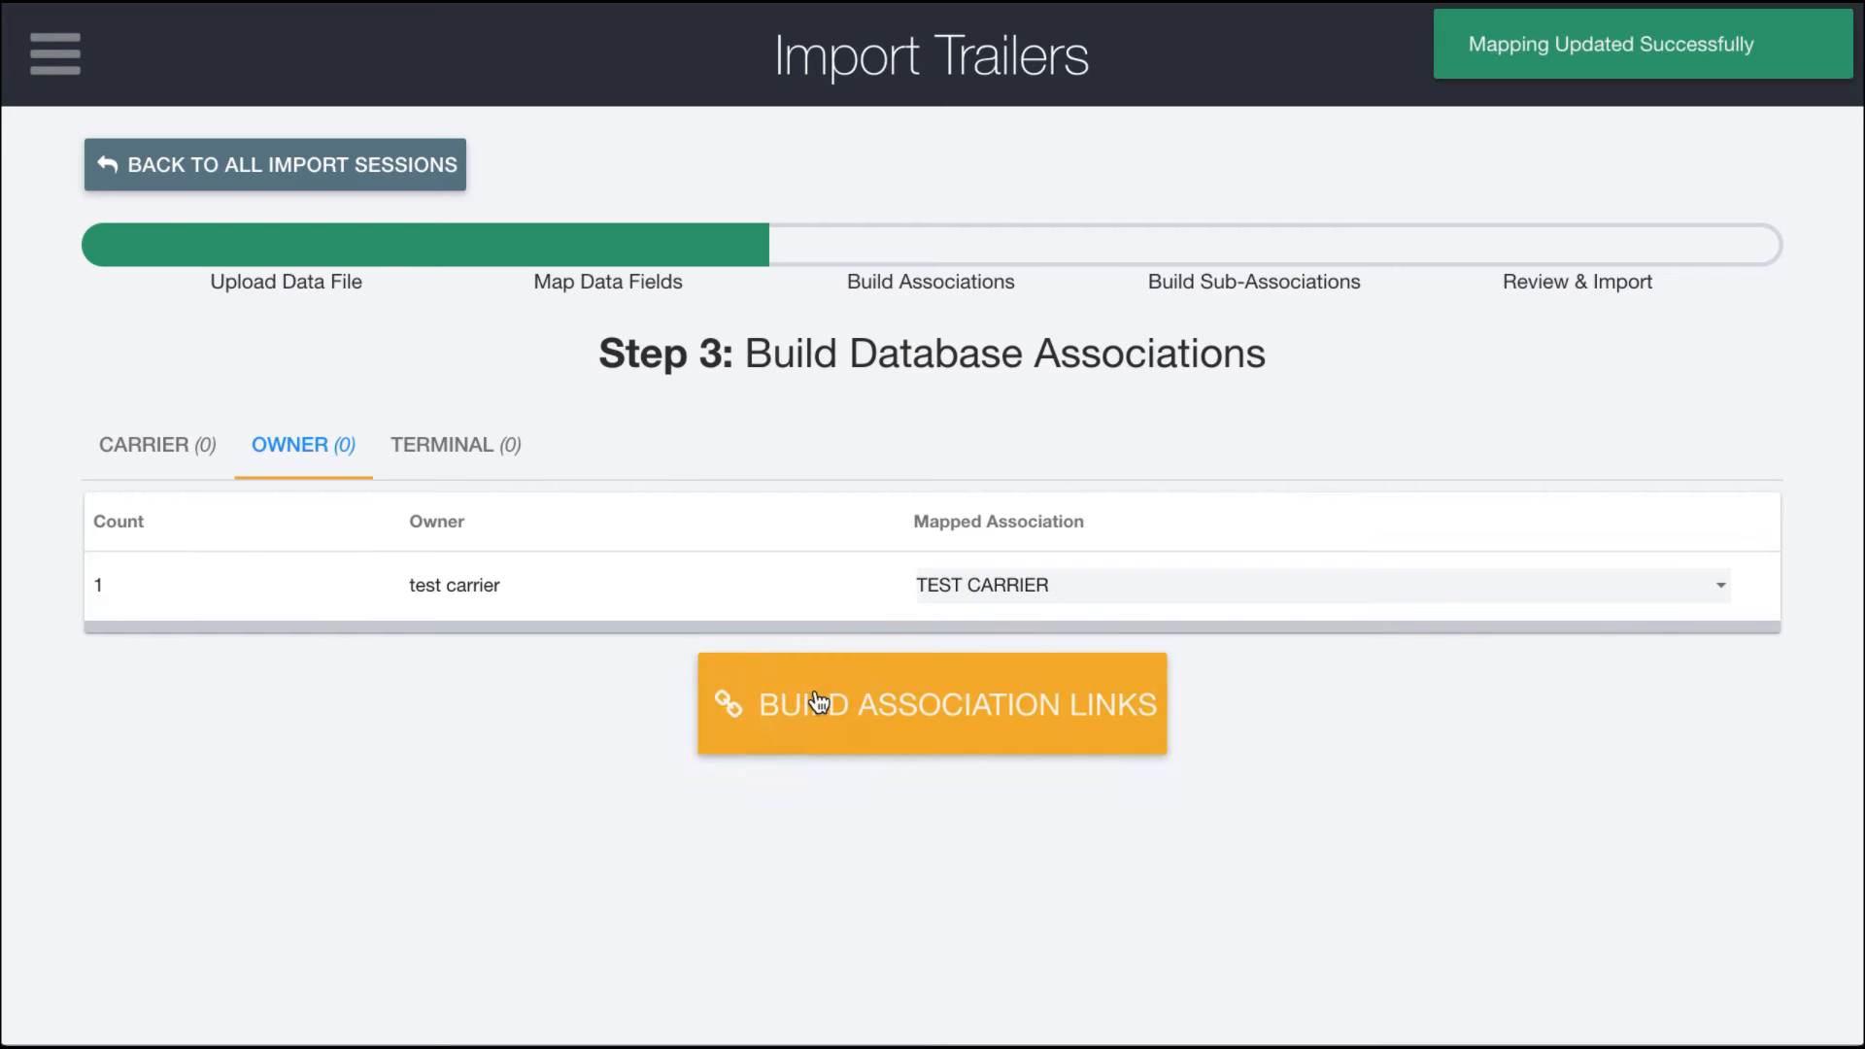
pyautogui.click(818, 702)
pyautogui.click(845, 540)
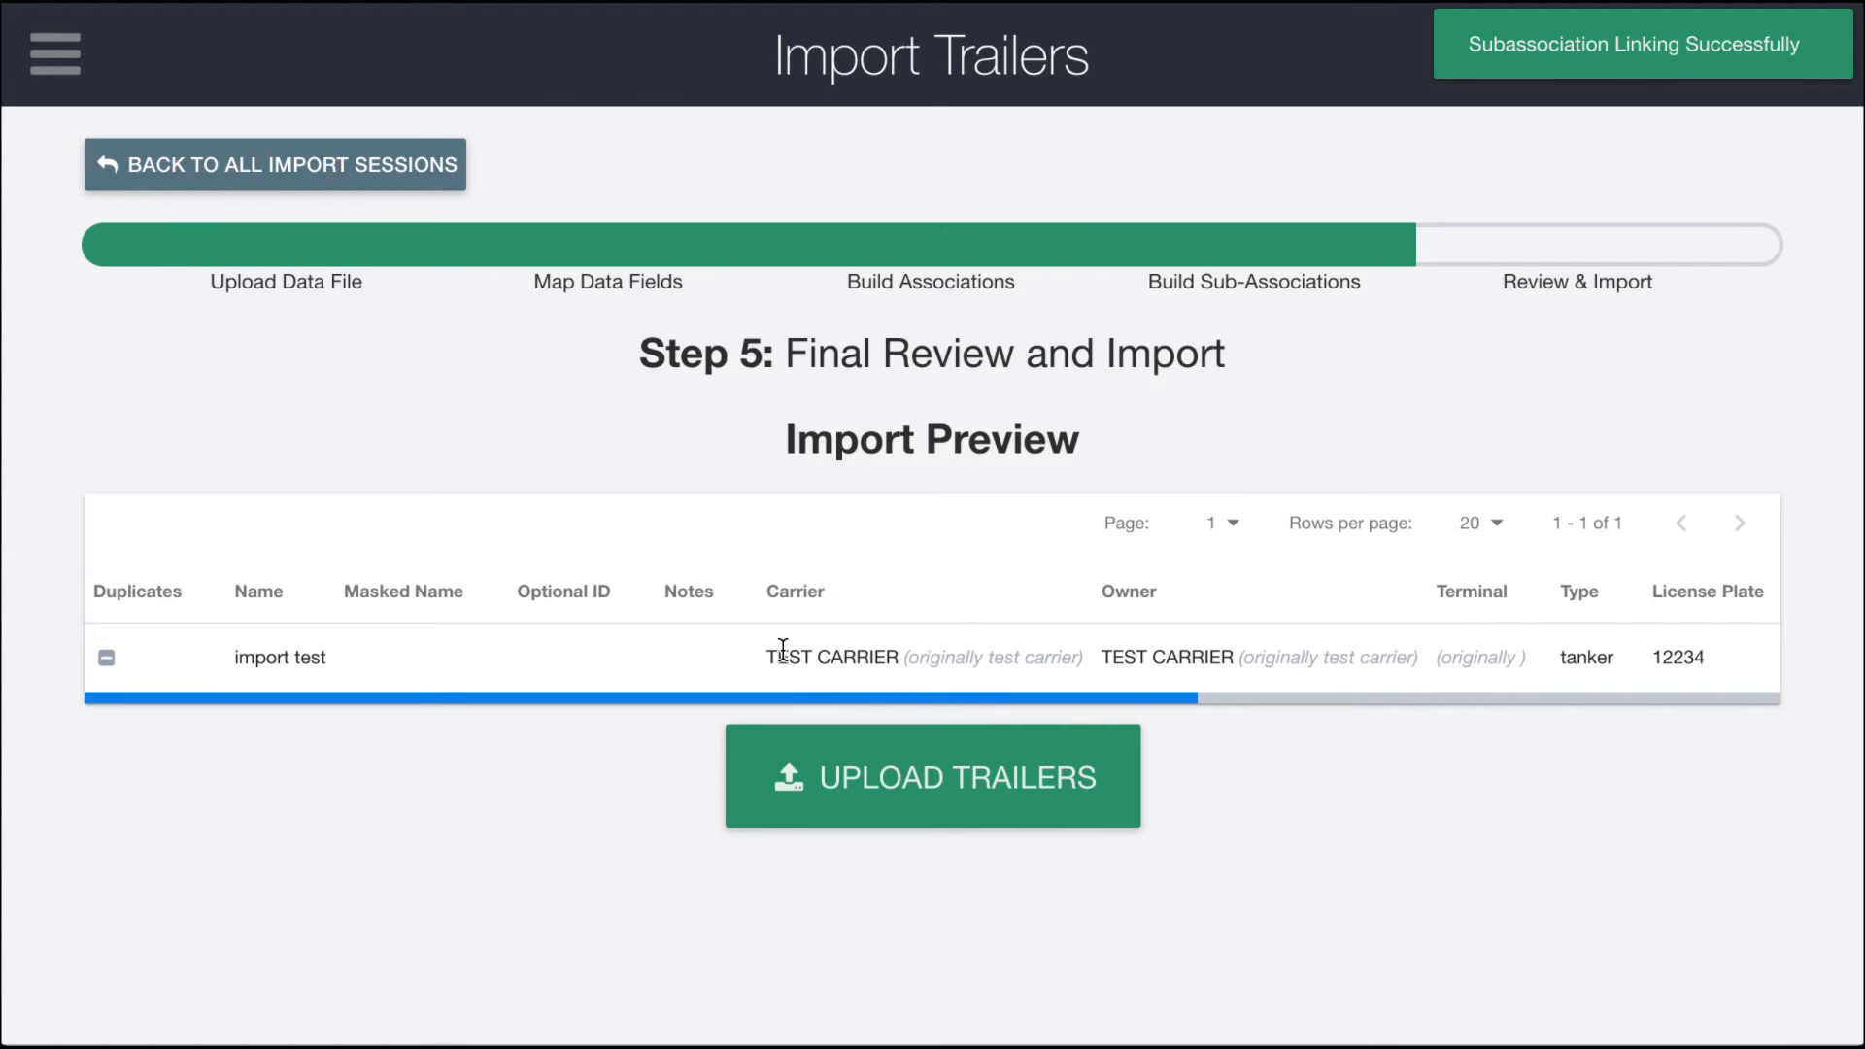
# - Review the import preview and change the "import test" trailer's license plate to 1234
pyautogui.hscroll(6, 1151, 657)
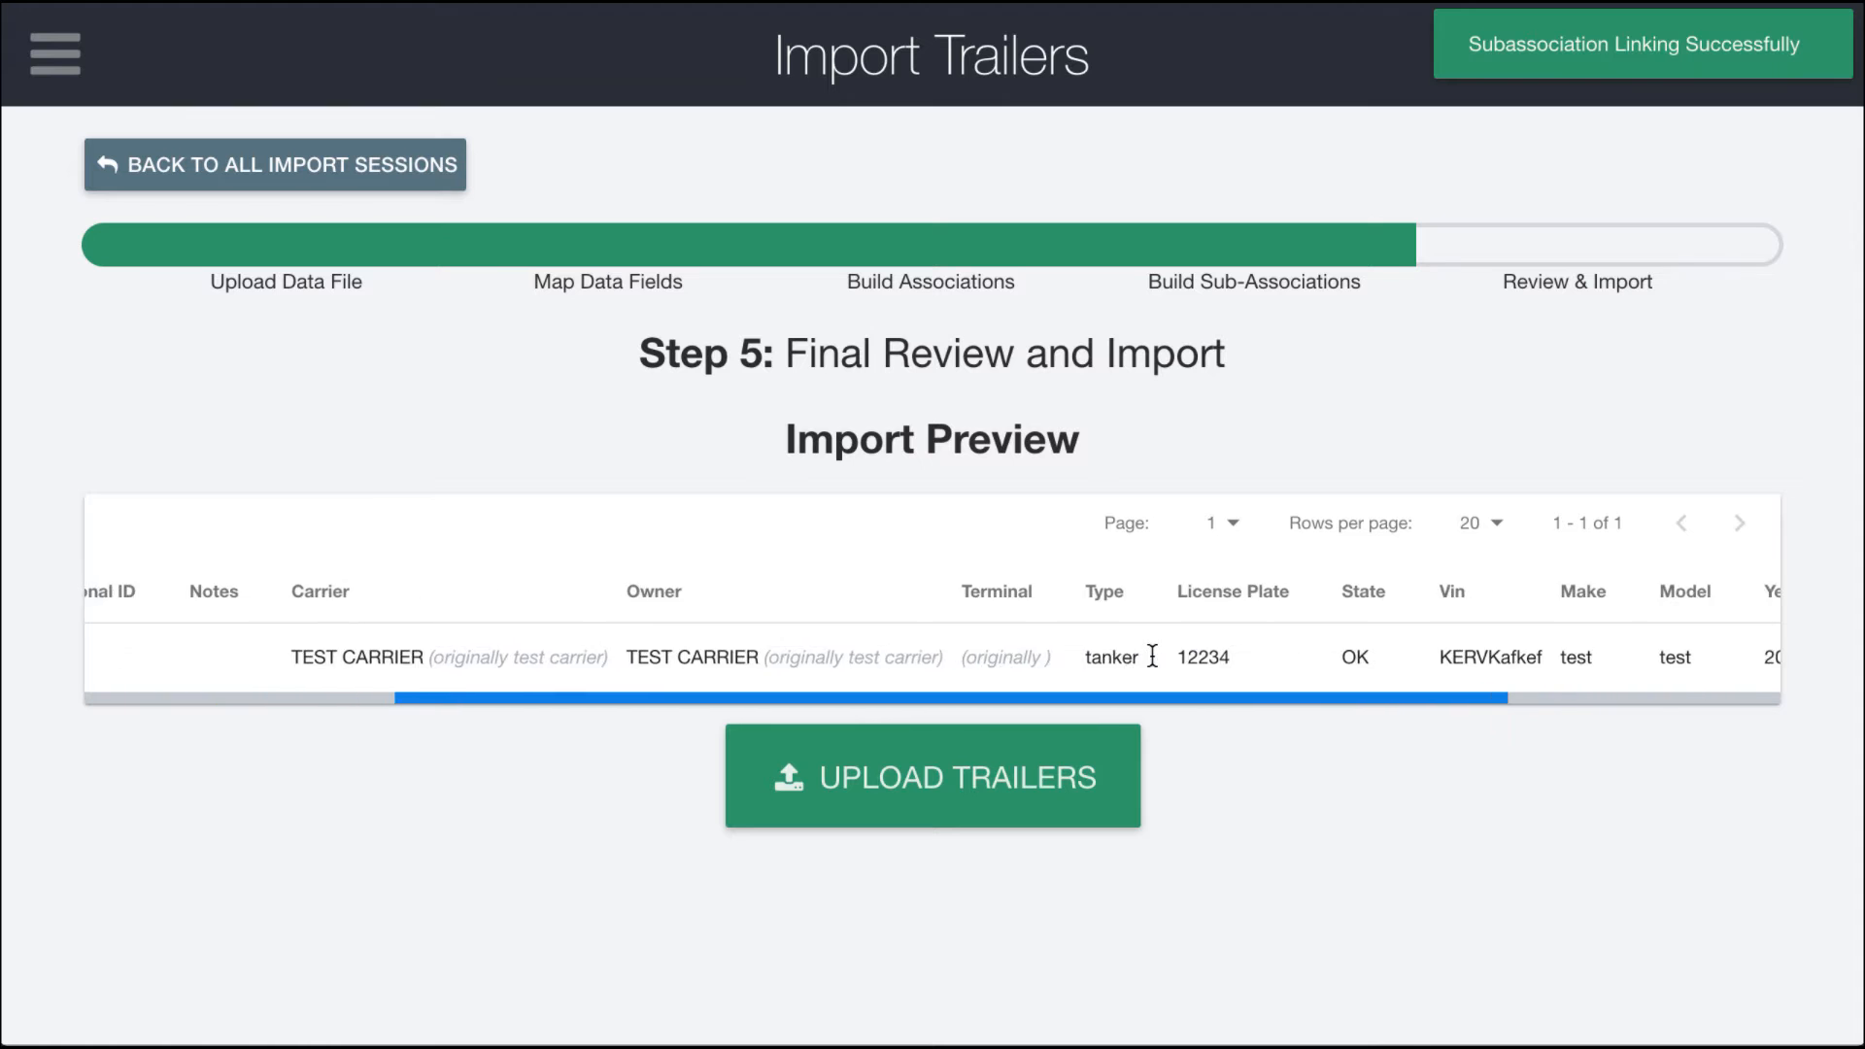
pyautogui.hscroll(2, 1155, 666)
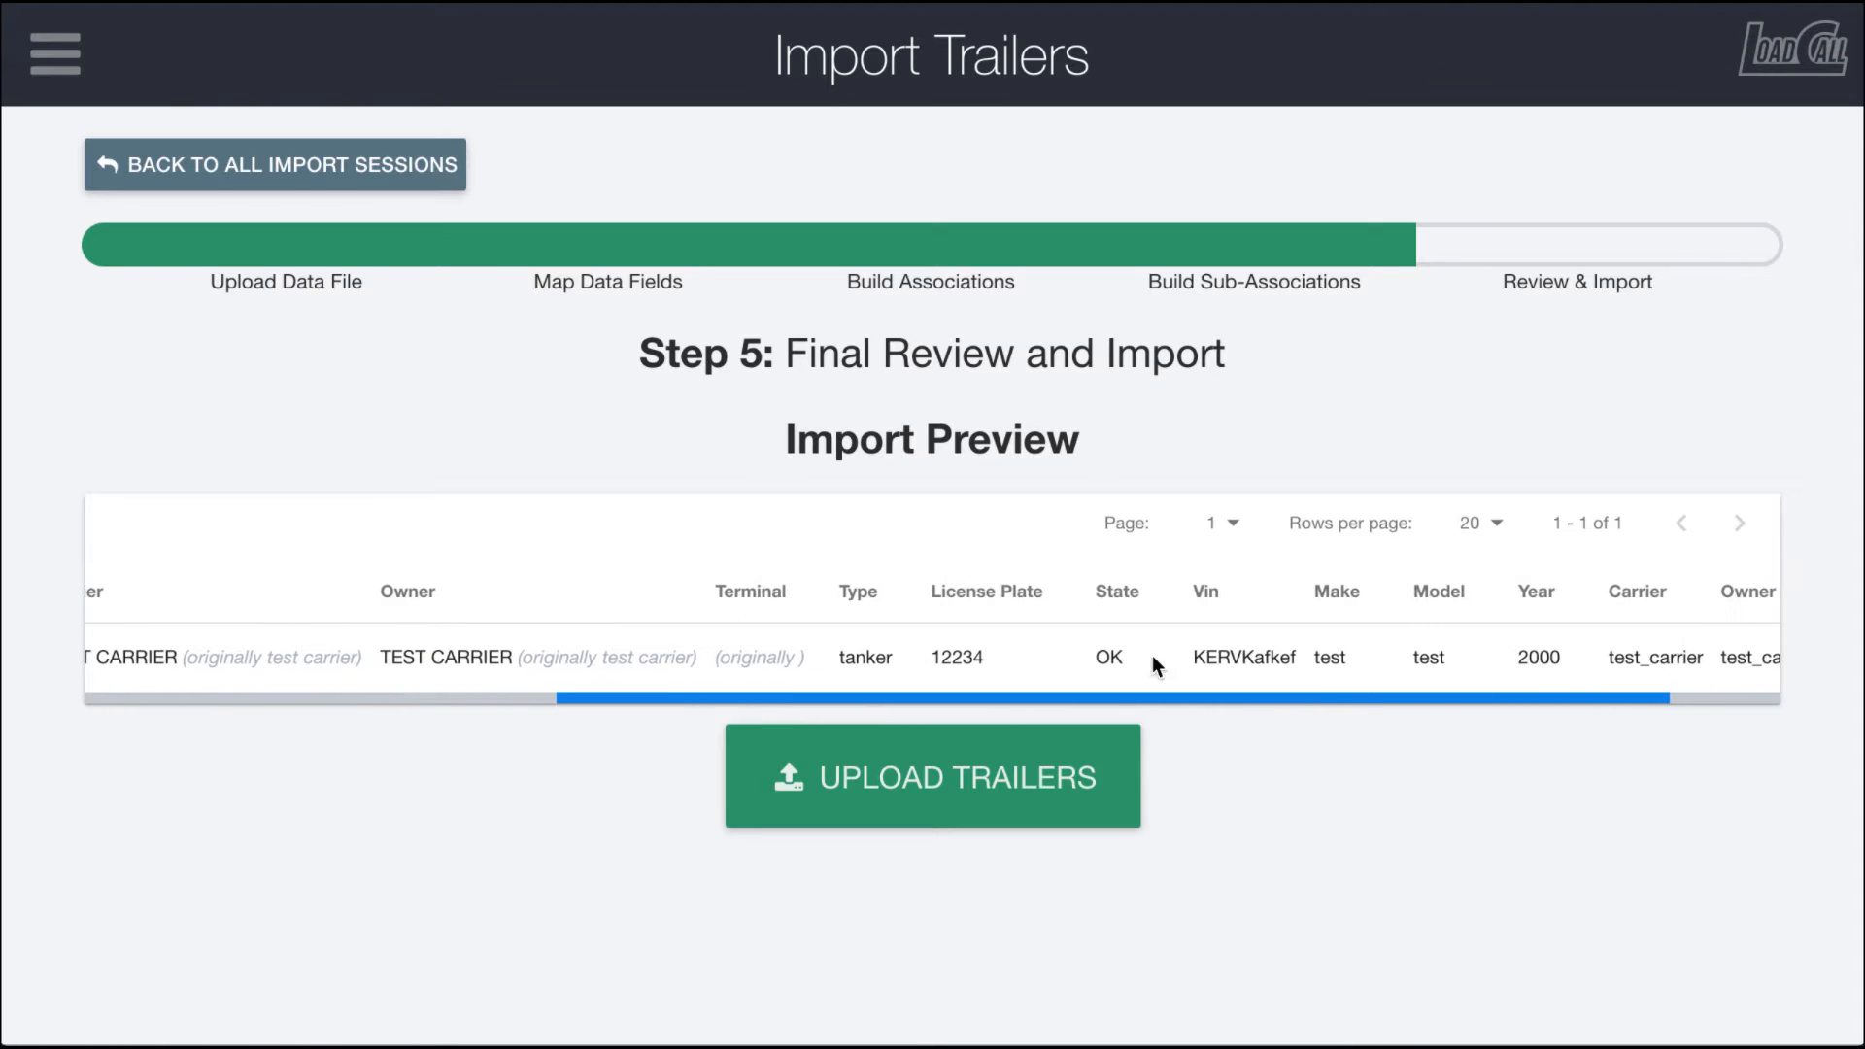
pyautogui.click(973, 660)
pyautogui.click(632, 547)
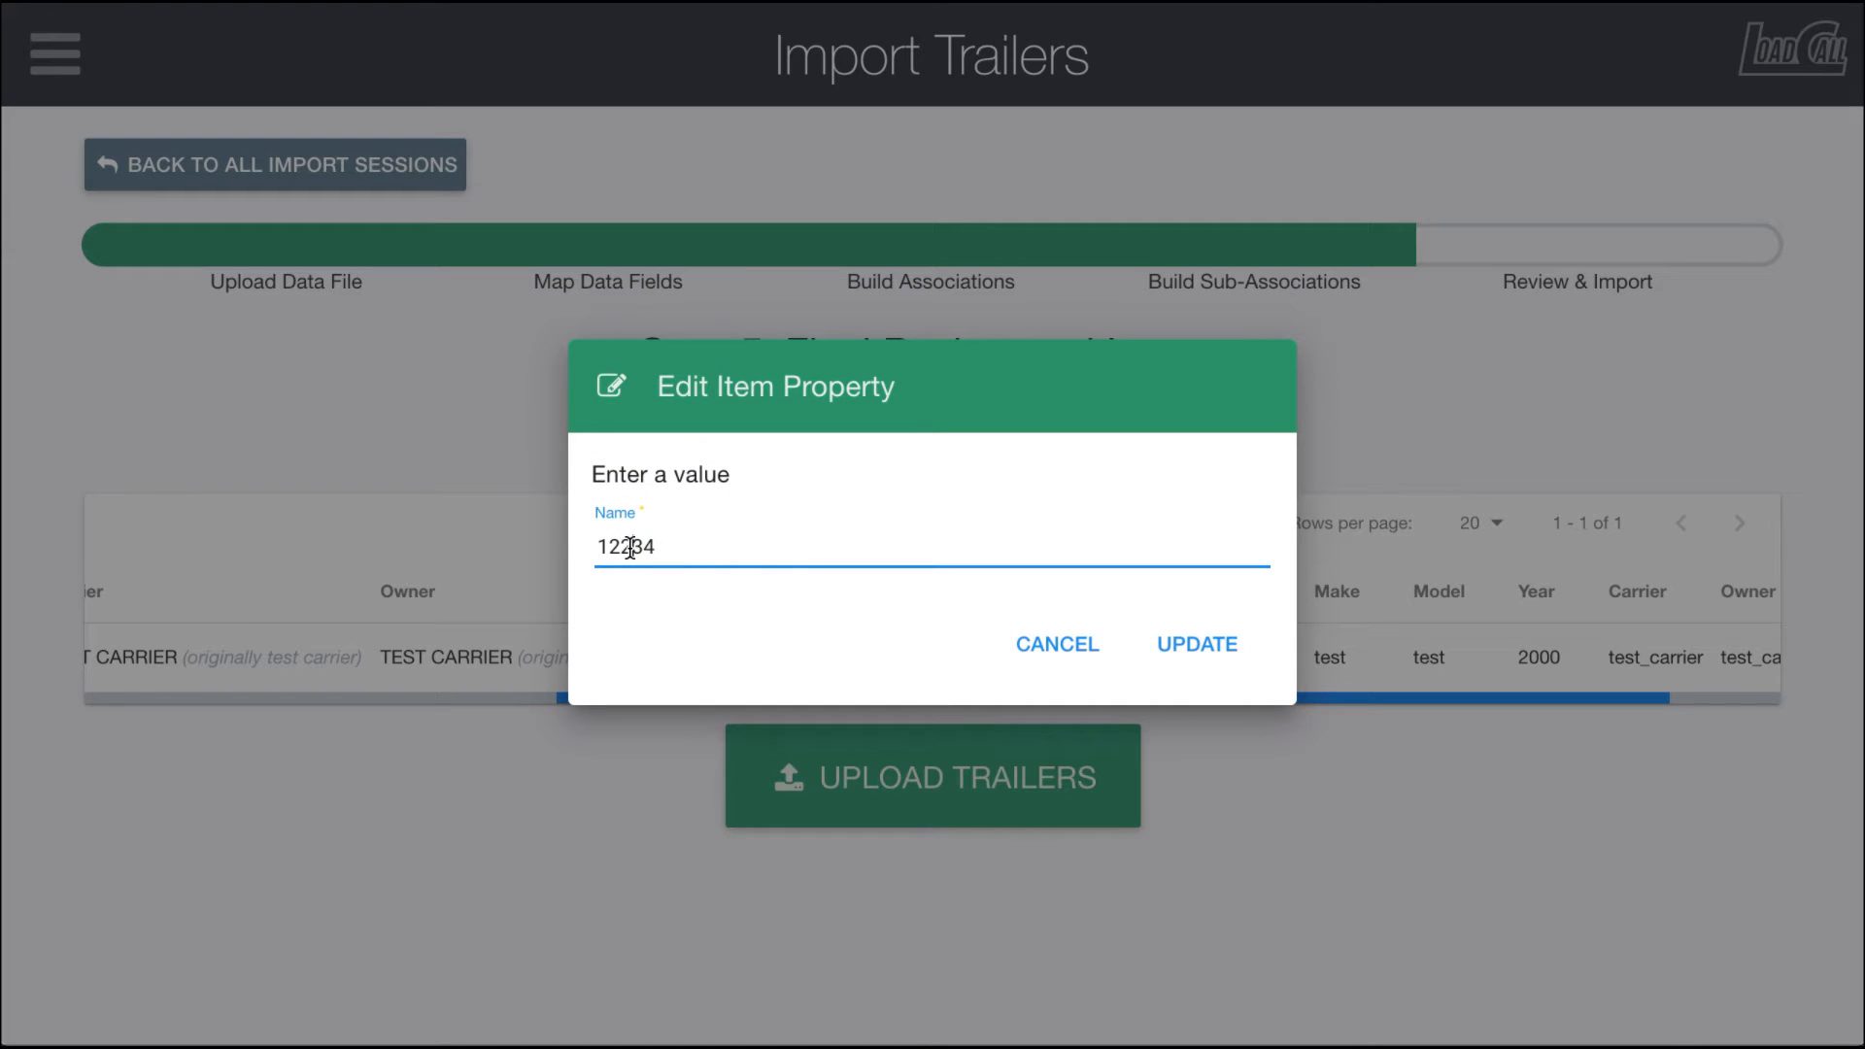
pyautogui.press('BackSpace')
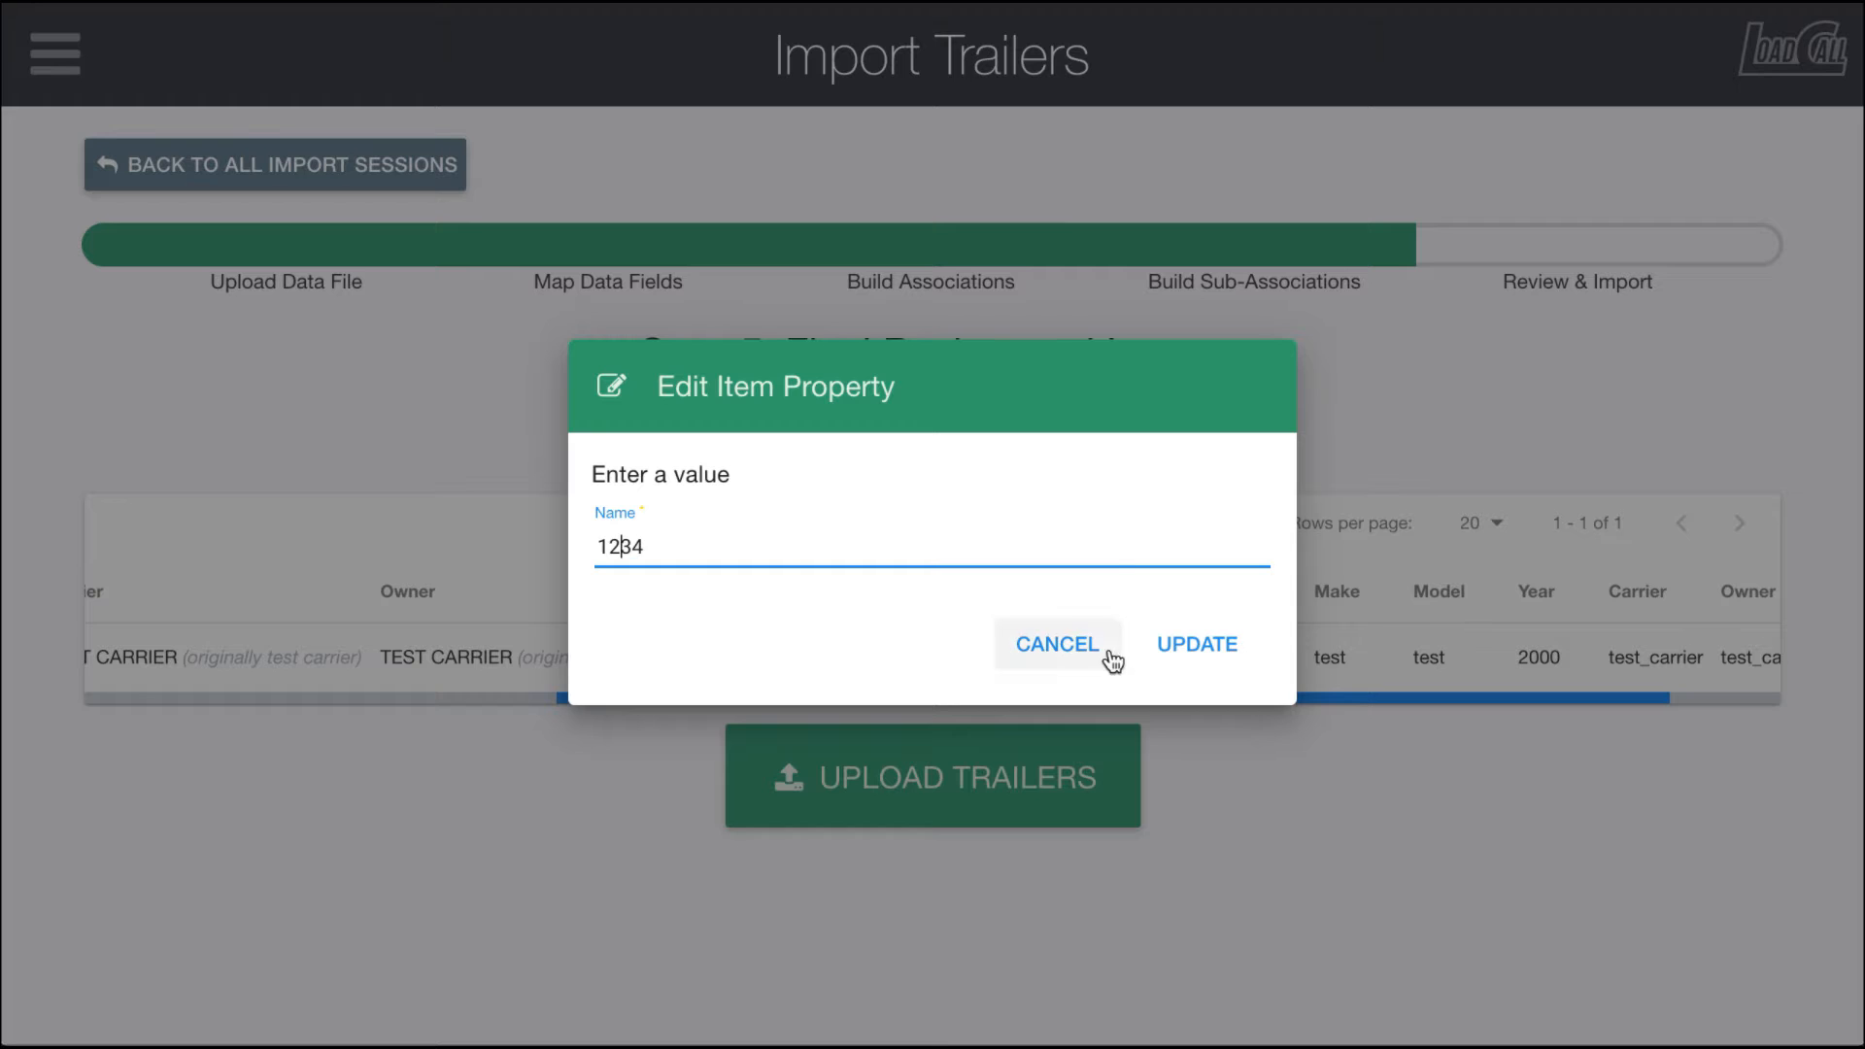
pyautogui.click(1197, 645)
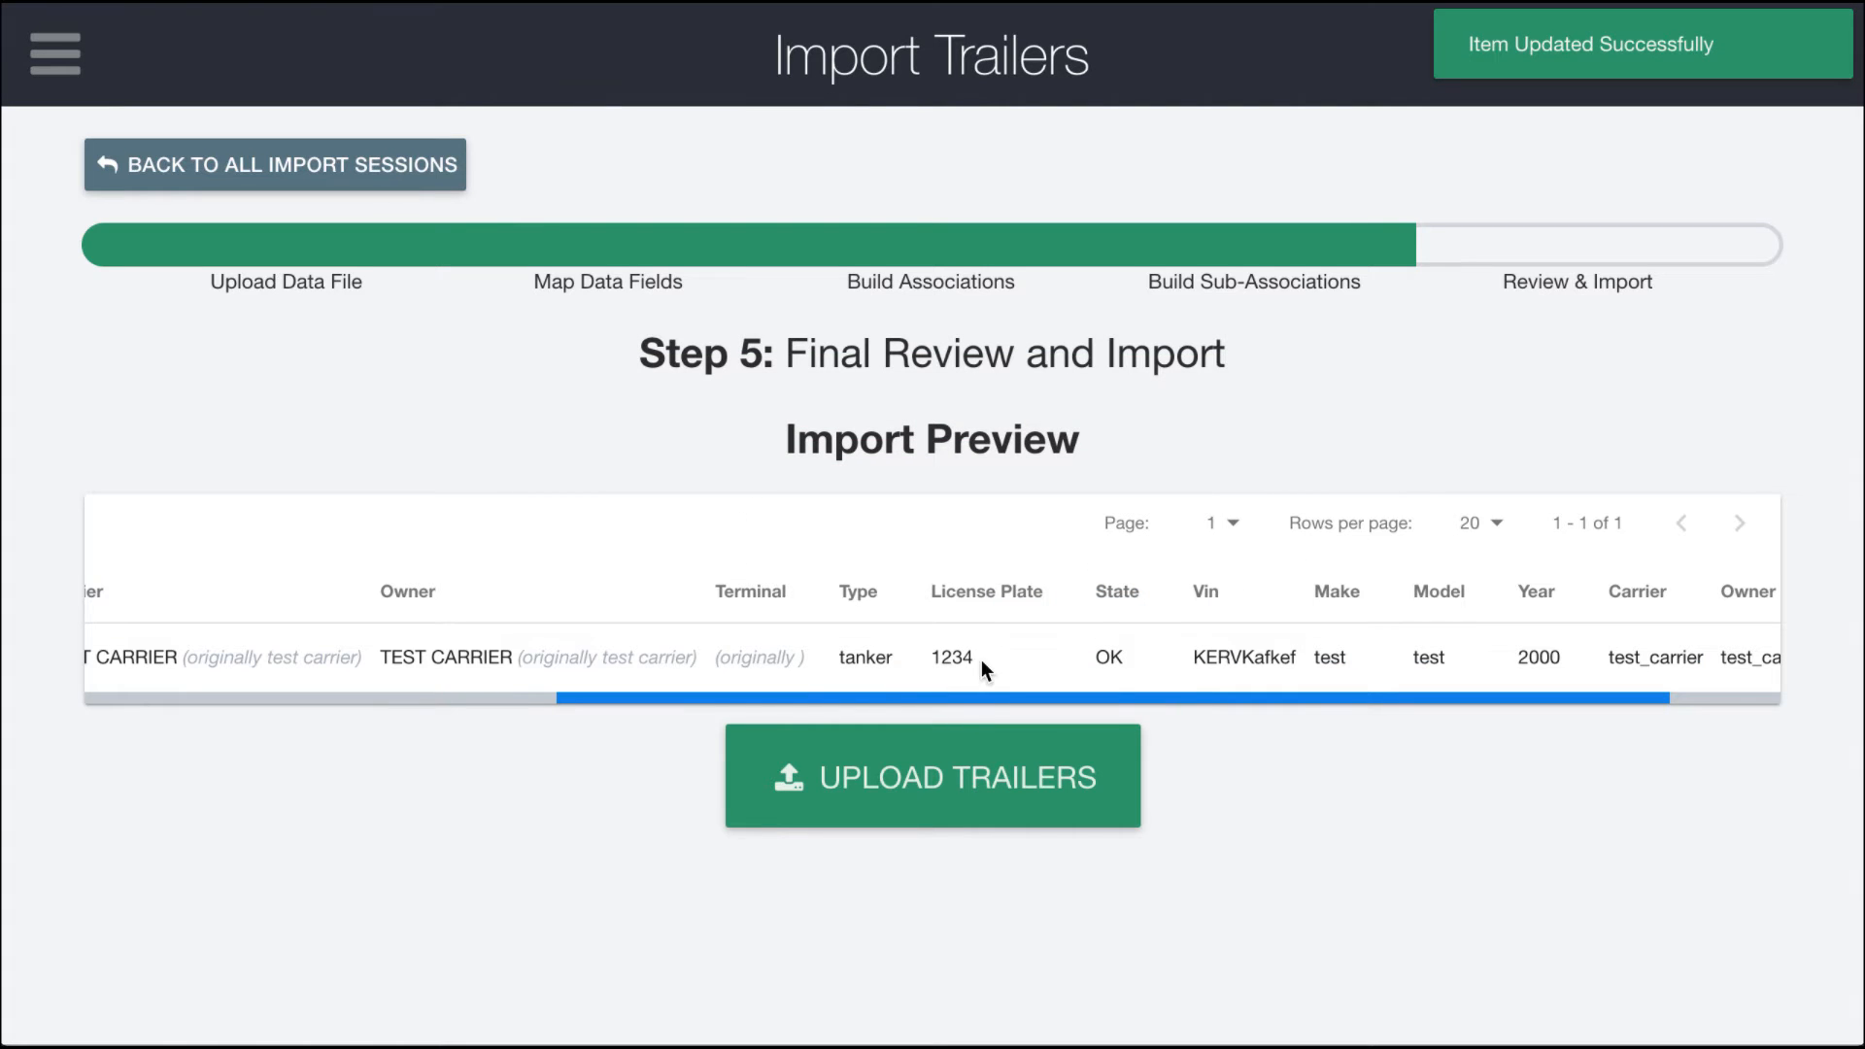
# - Upload the trailers from the import preview and return to the Trailers list to check for the imported trailer
pyautogui.click(953, 789)
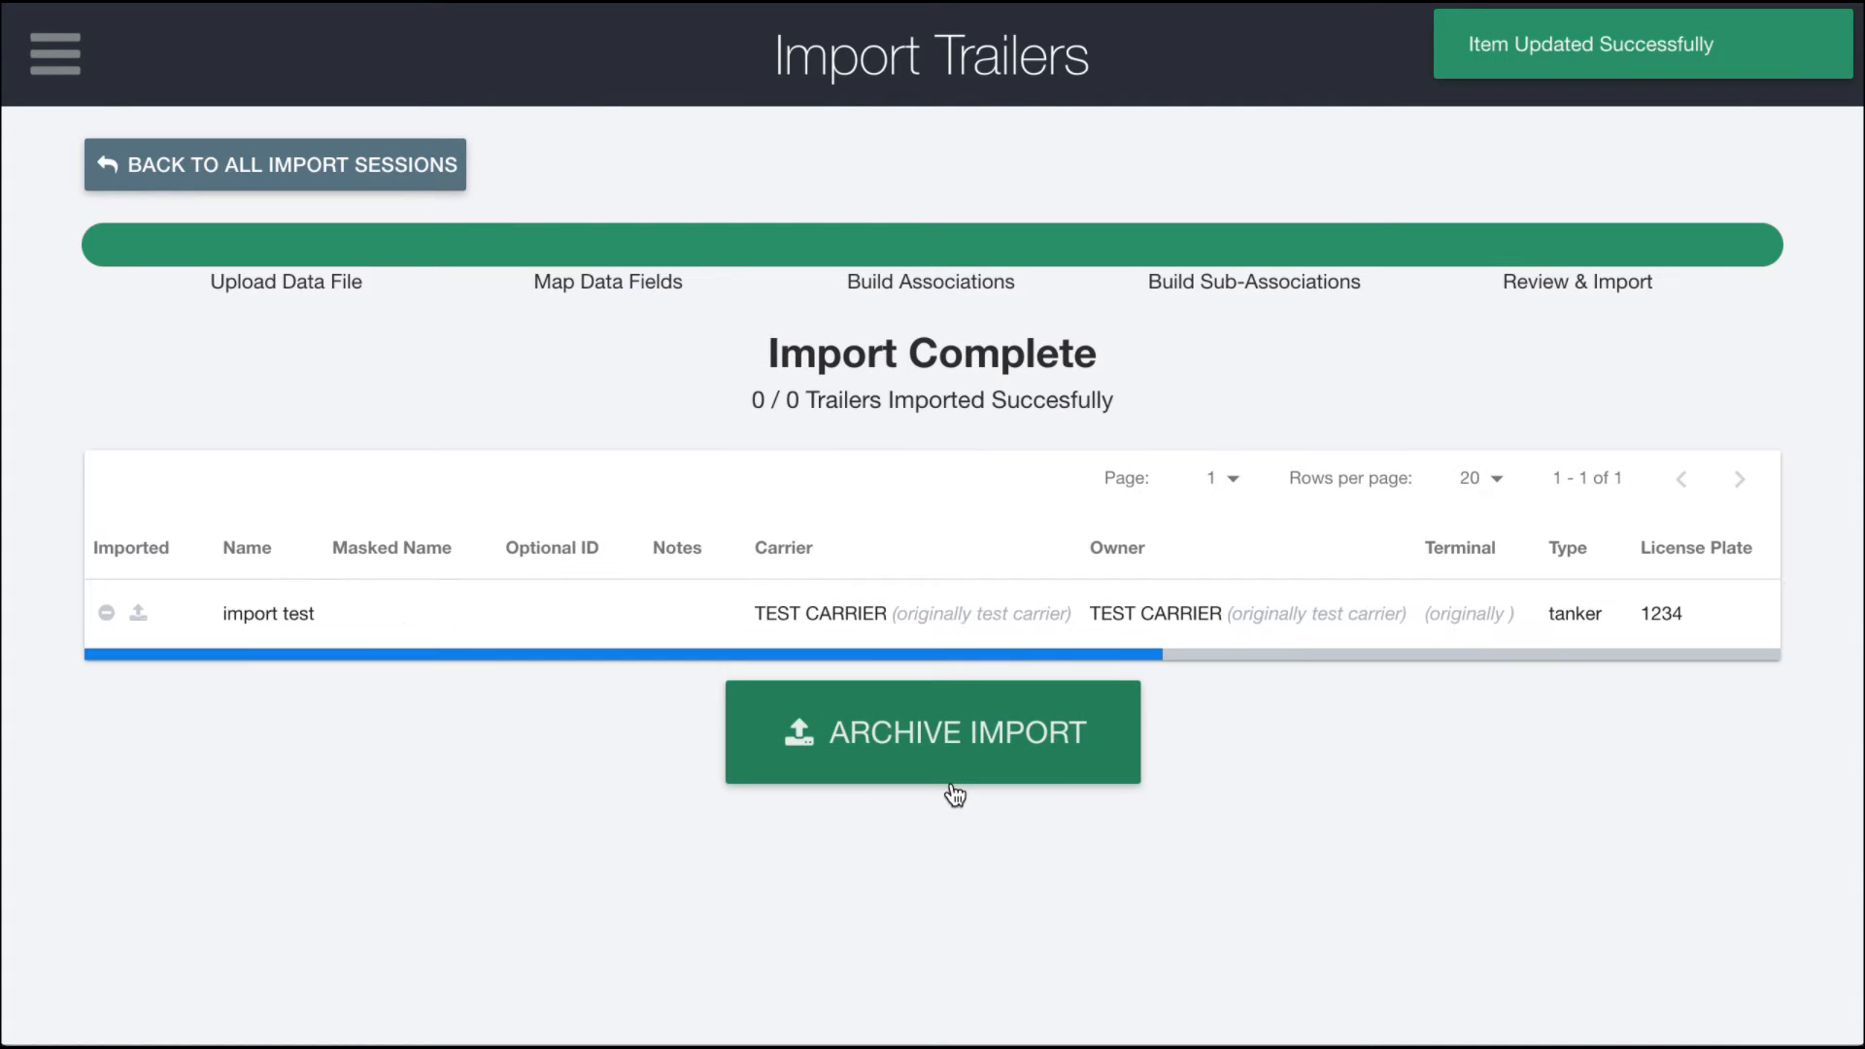
pyautogui.click(439, 175)
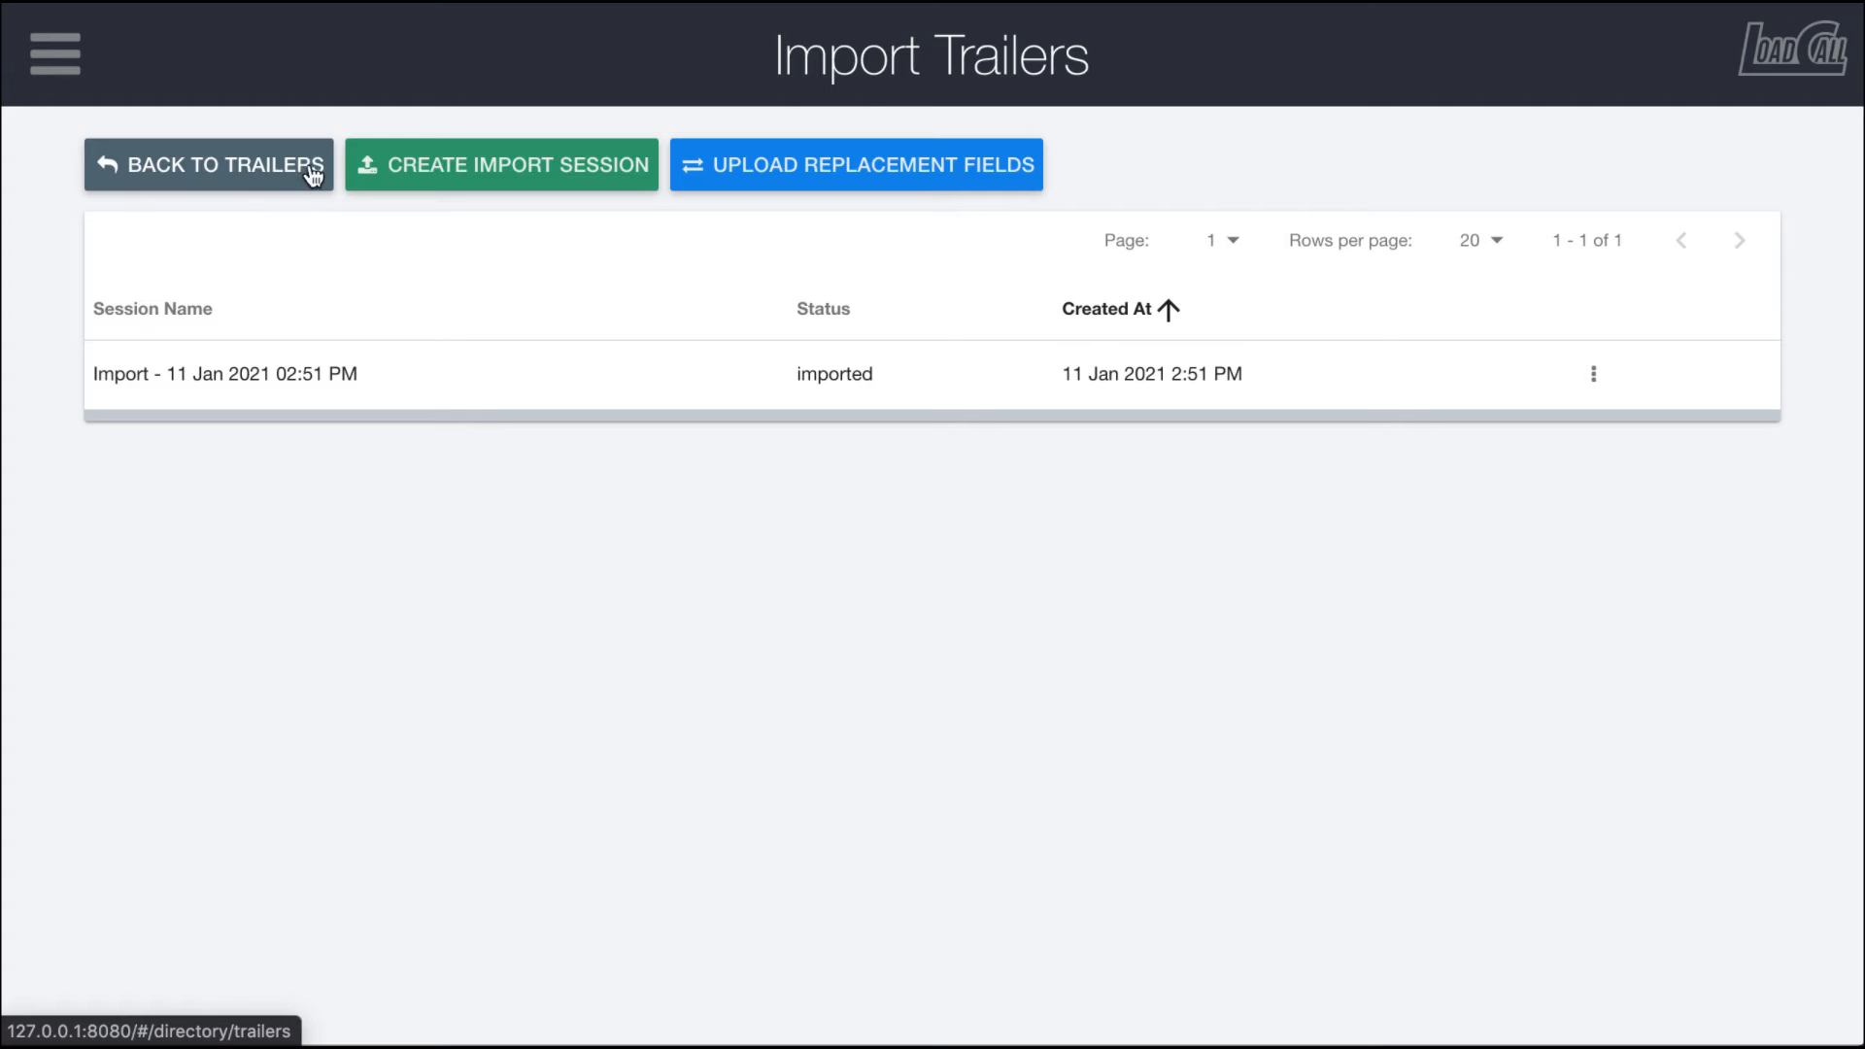
pyautogui.click(259, 170)
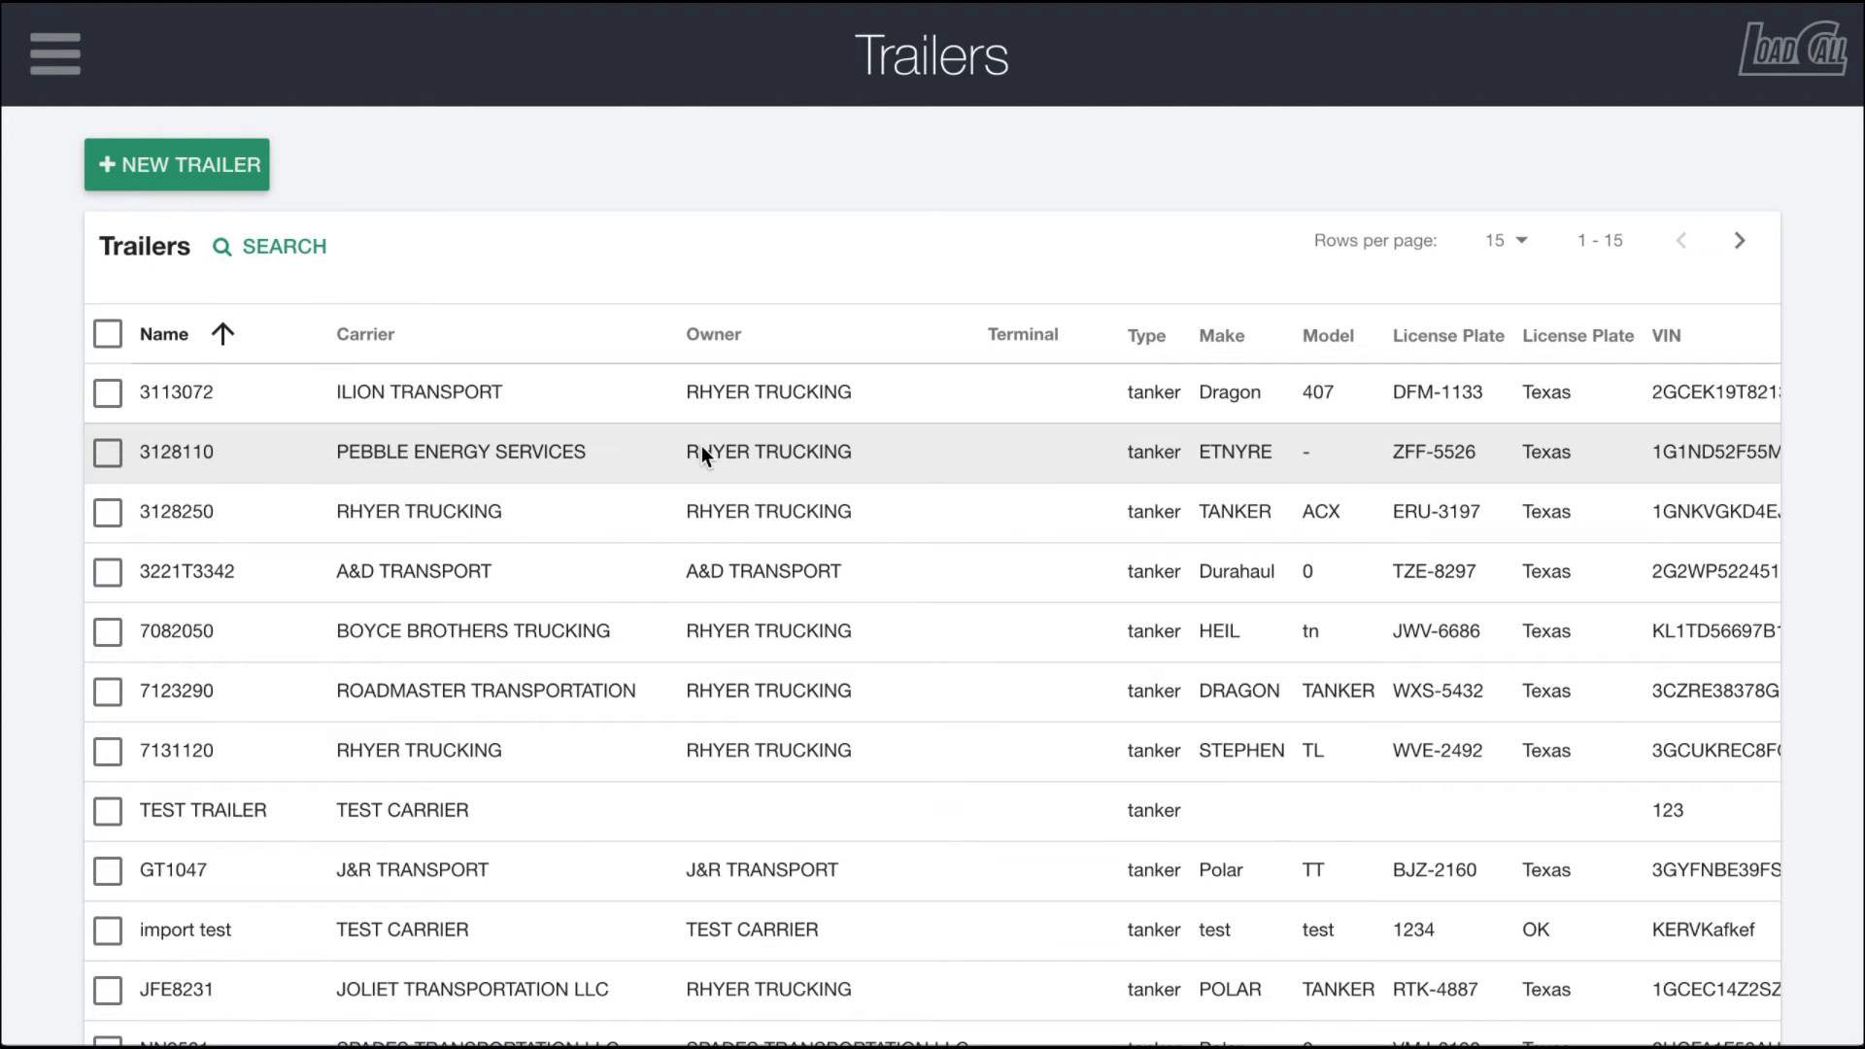
pyautogui.scroll(-3, 702, 446)
pyautogui.scroll(2, 701, 446)
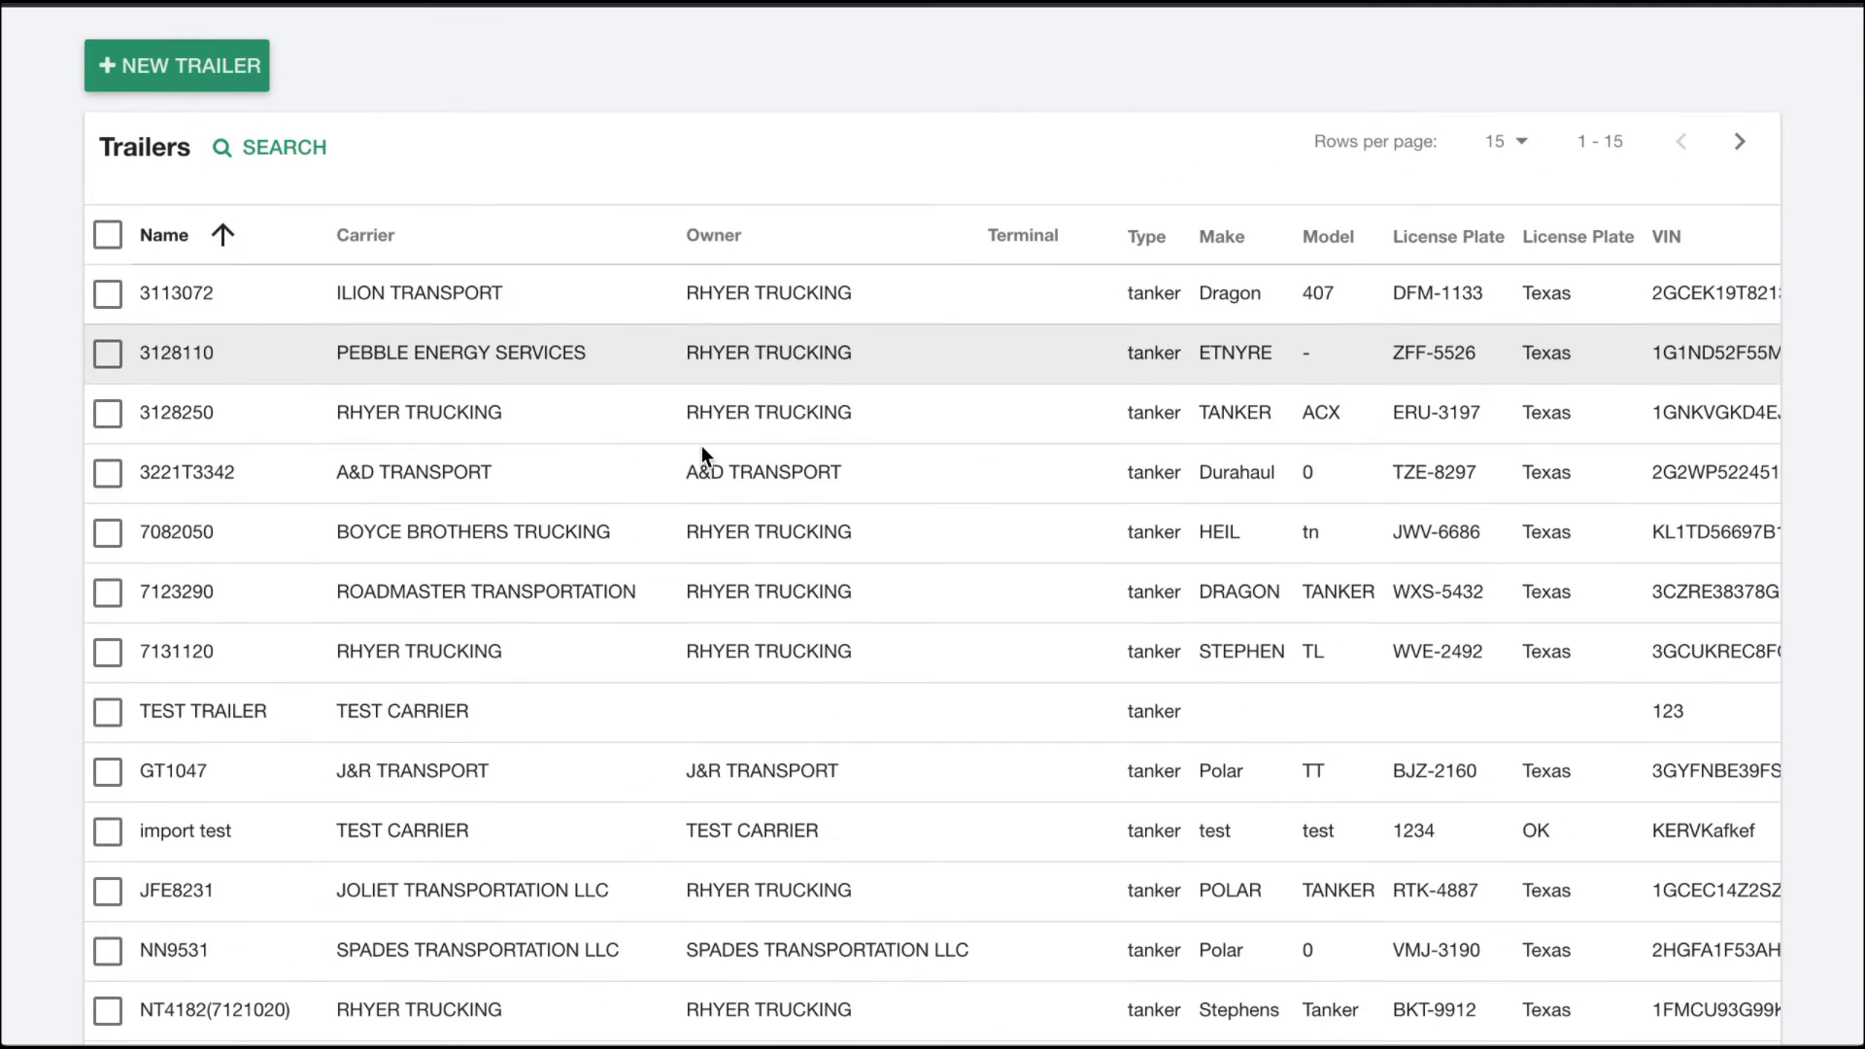
# - Look through the Trailers list and check the values in the imported "import test" trailer's row
pyautogui.click(1738, 143)
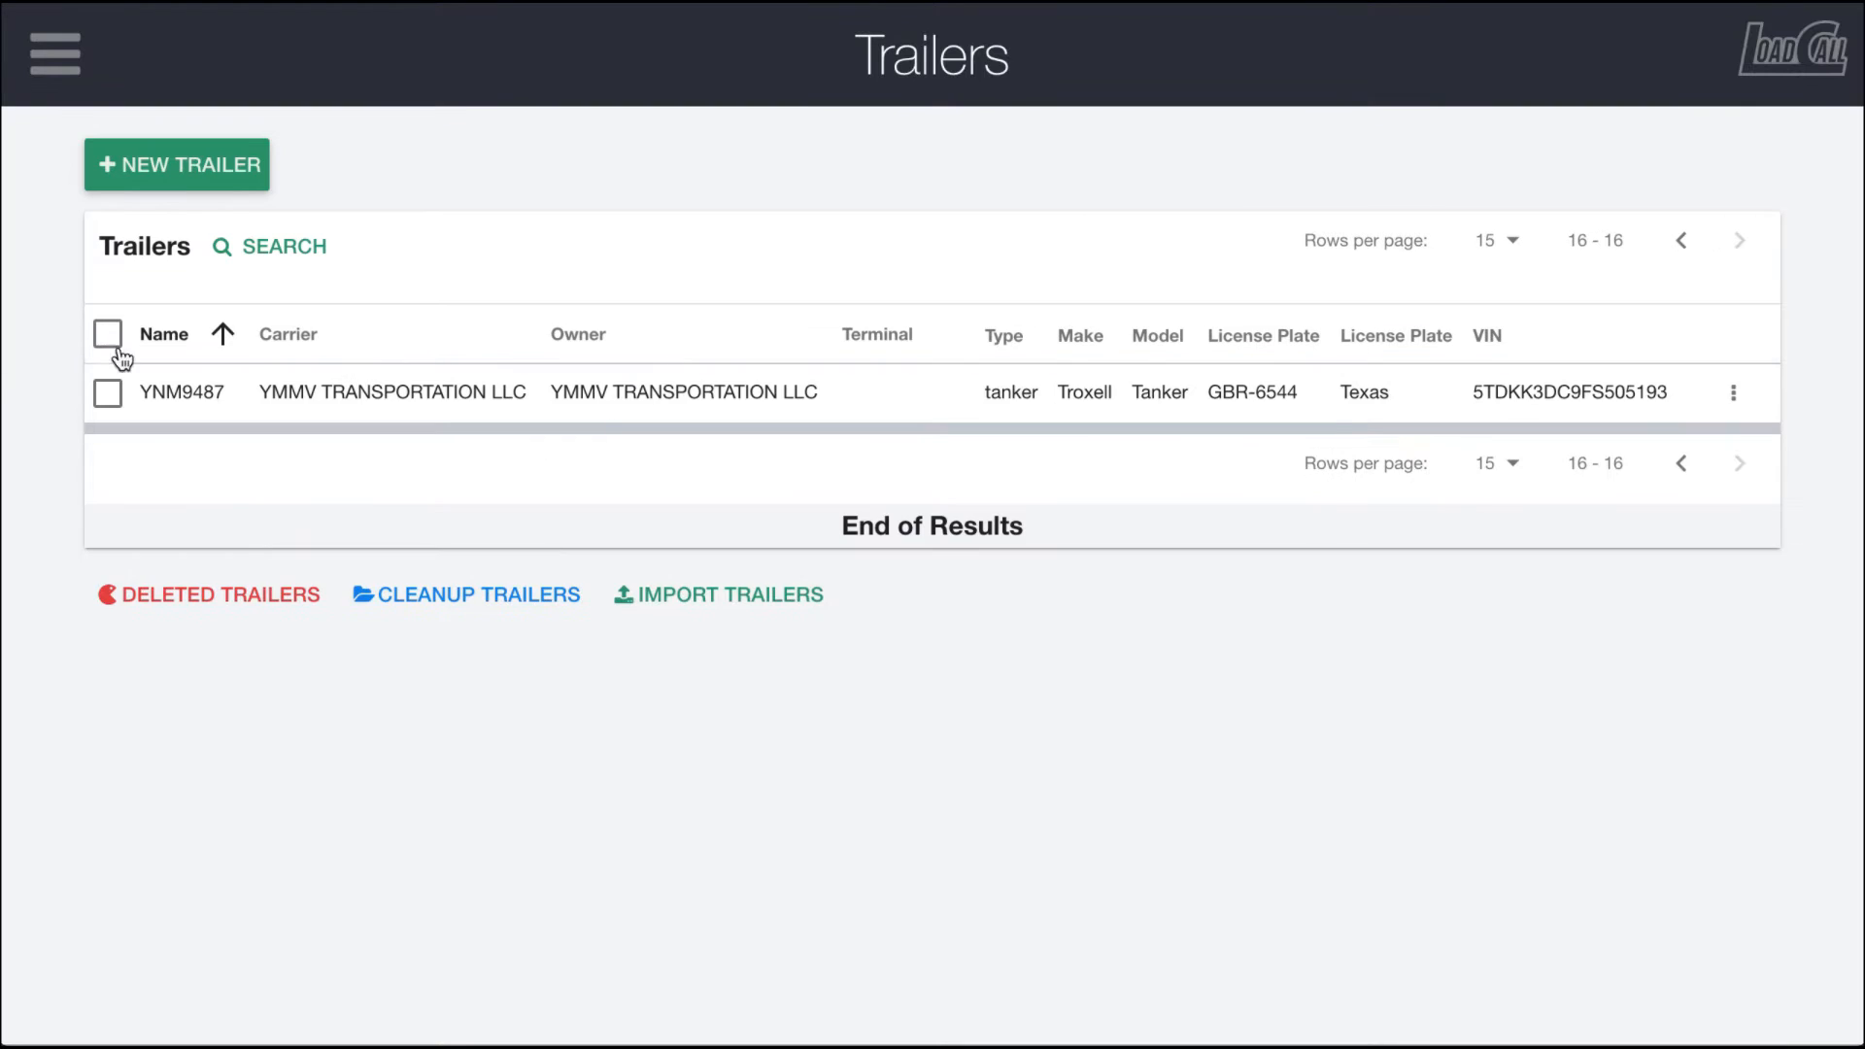
pyautogui.click(1680, 240)
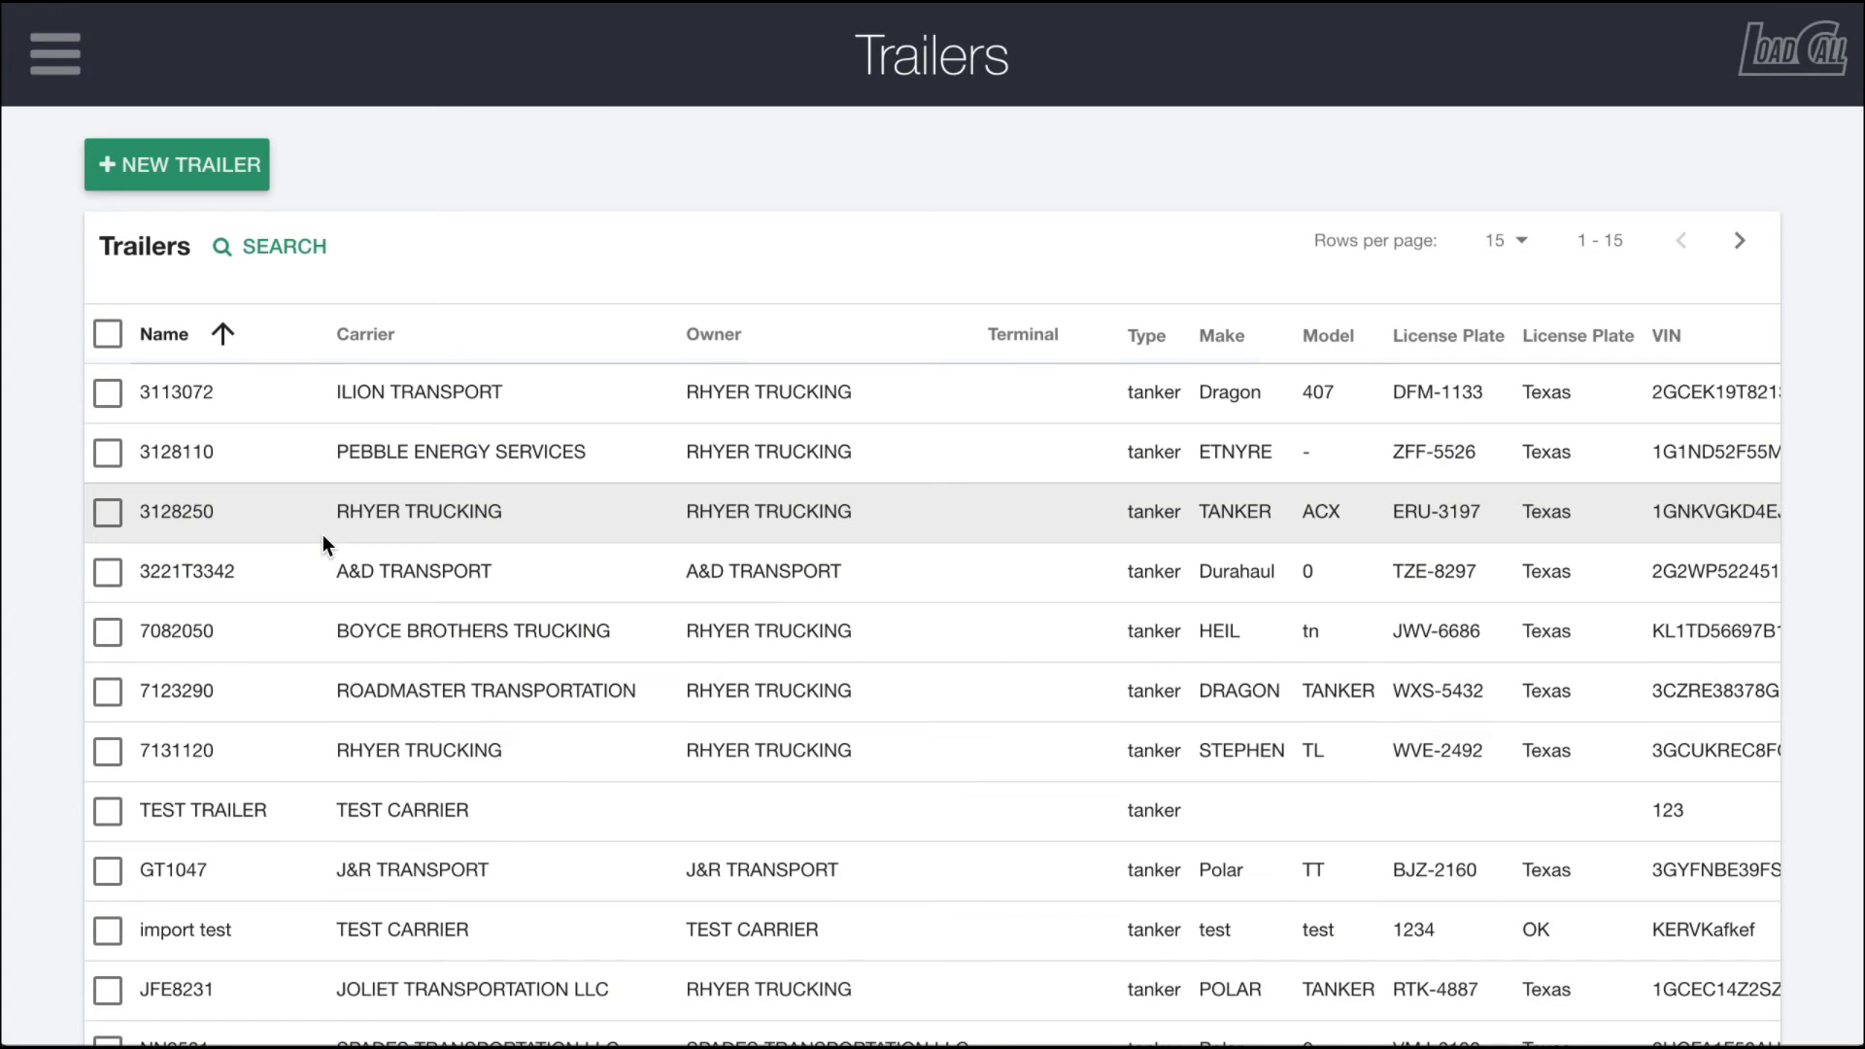
pyautogui.scroll(-1, 322, 534)
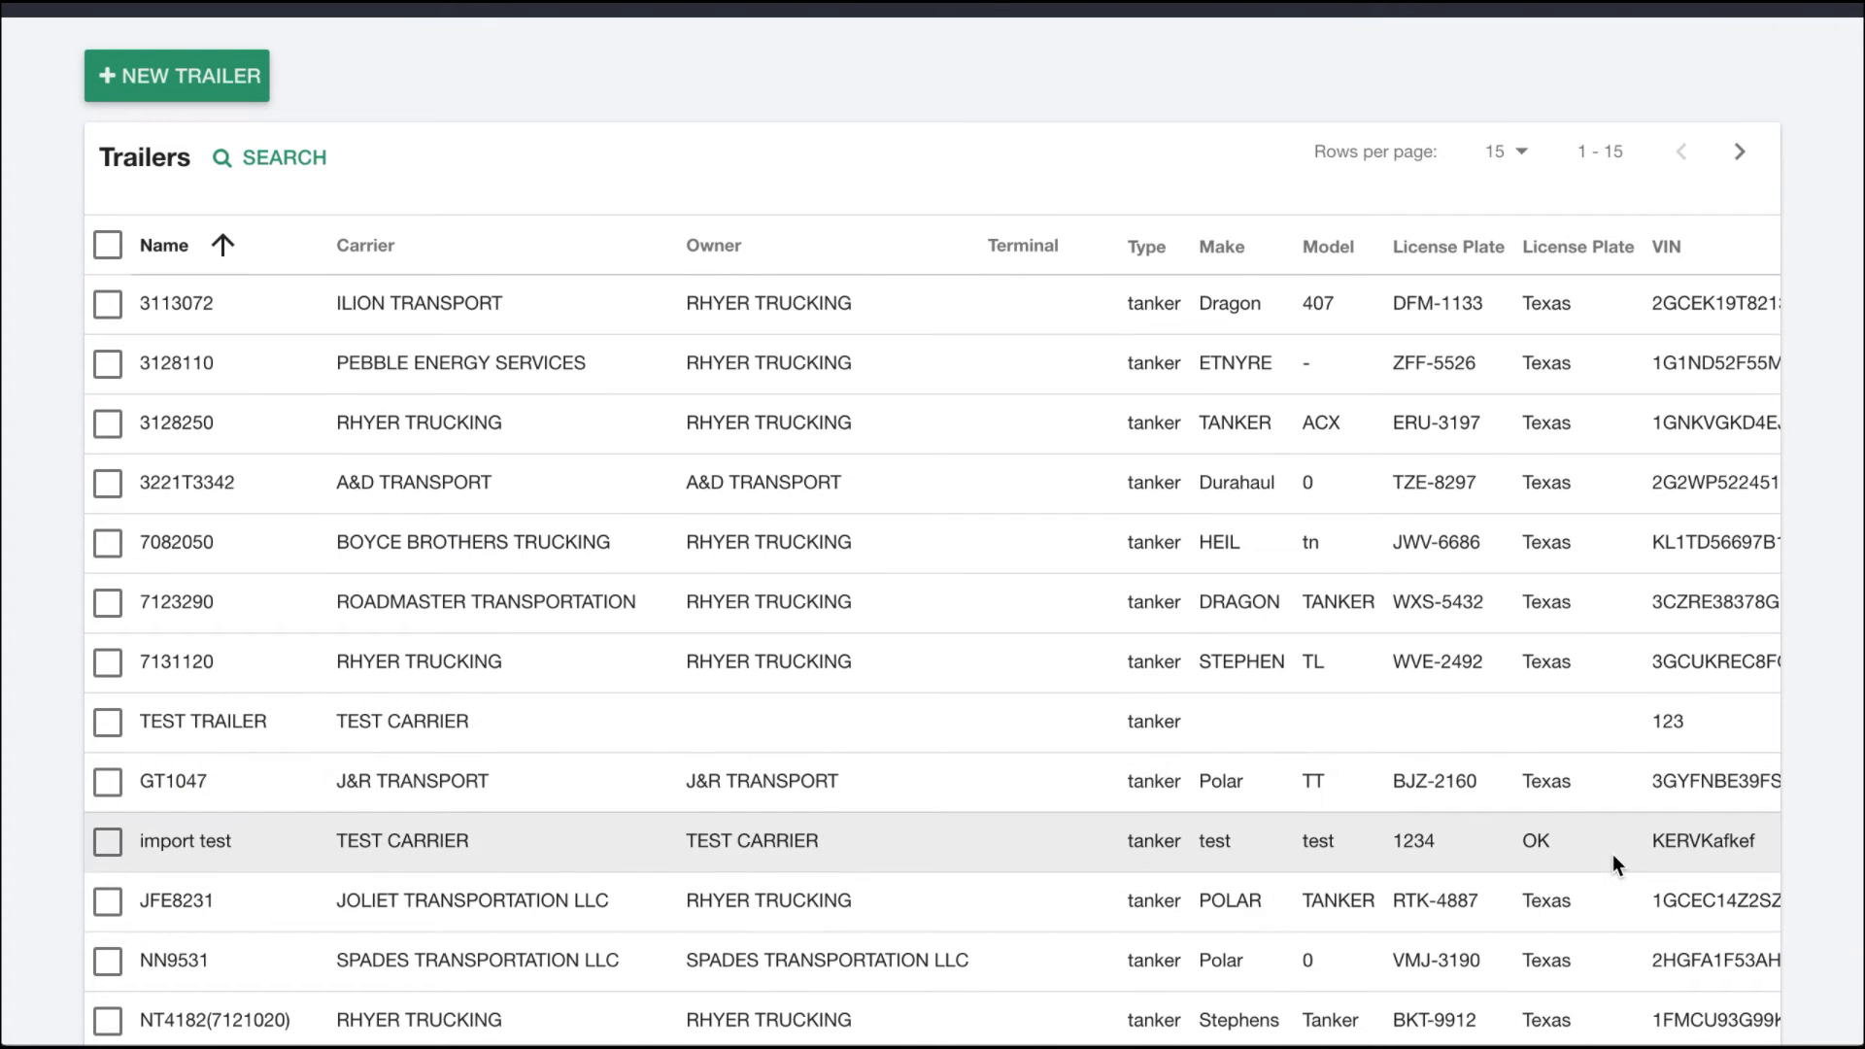
pyautogui.hscroll(2, 1613, 854)
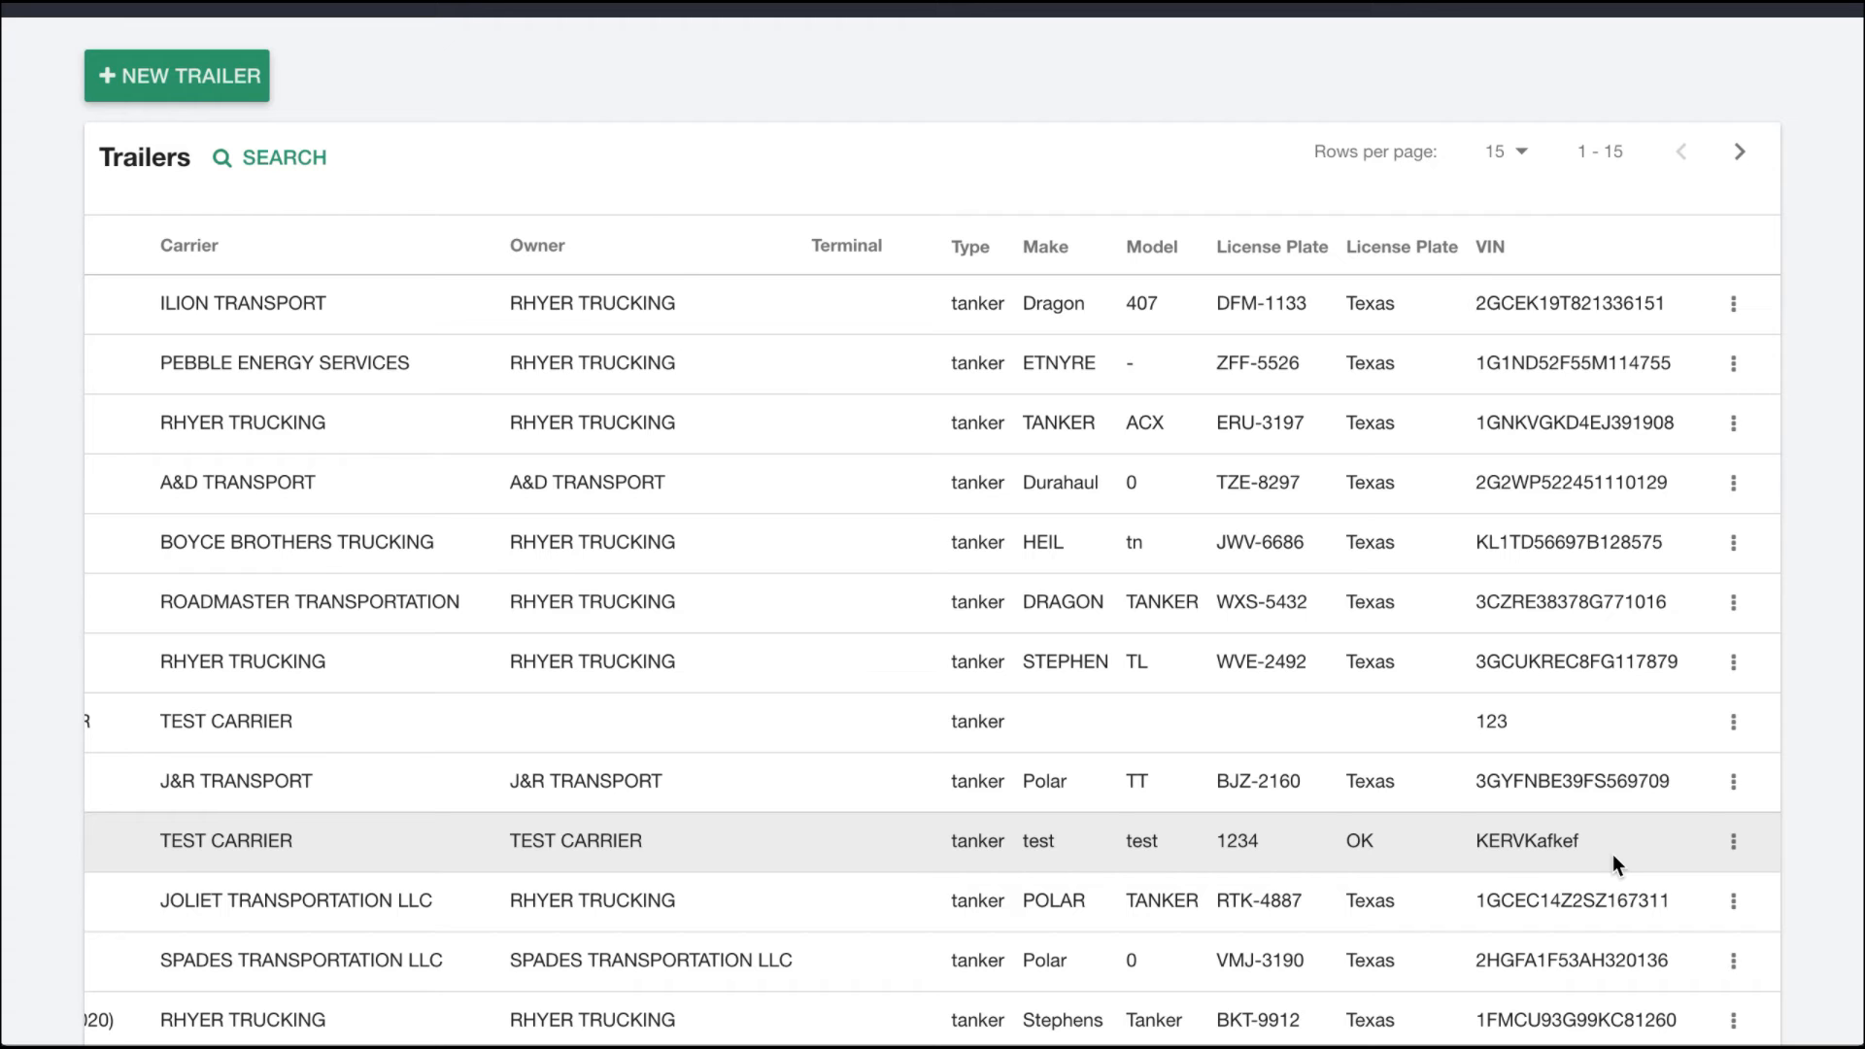
pyautogui.hscroll(-2, 1613, 854)
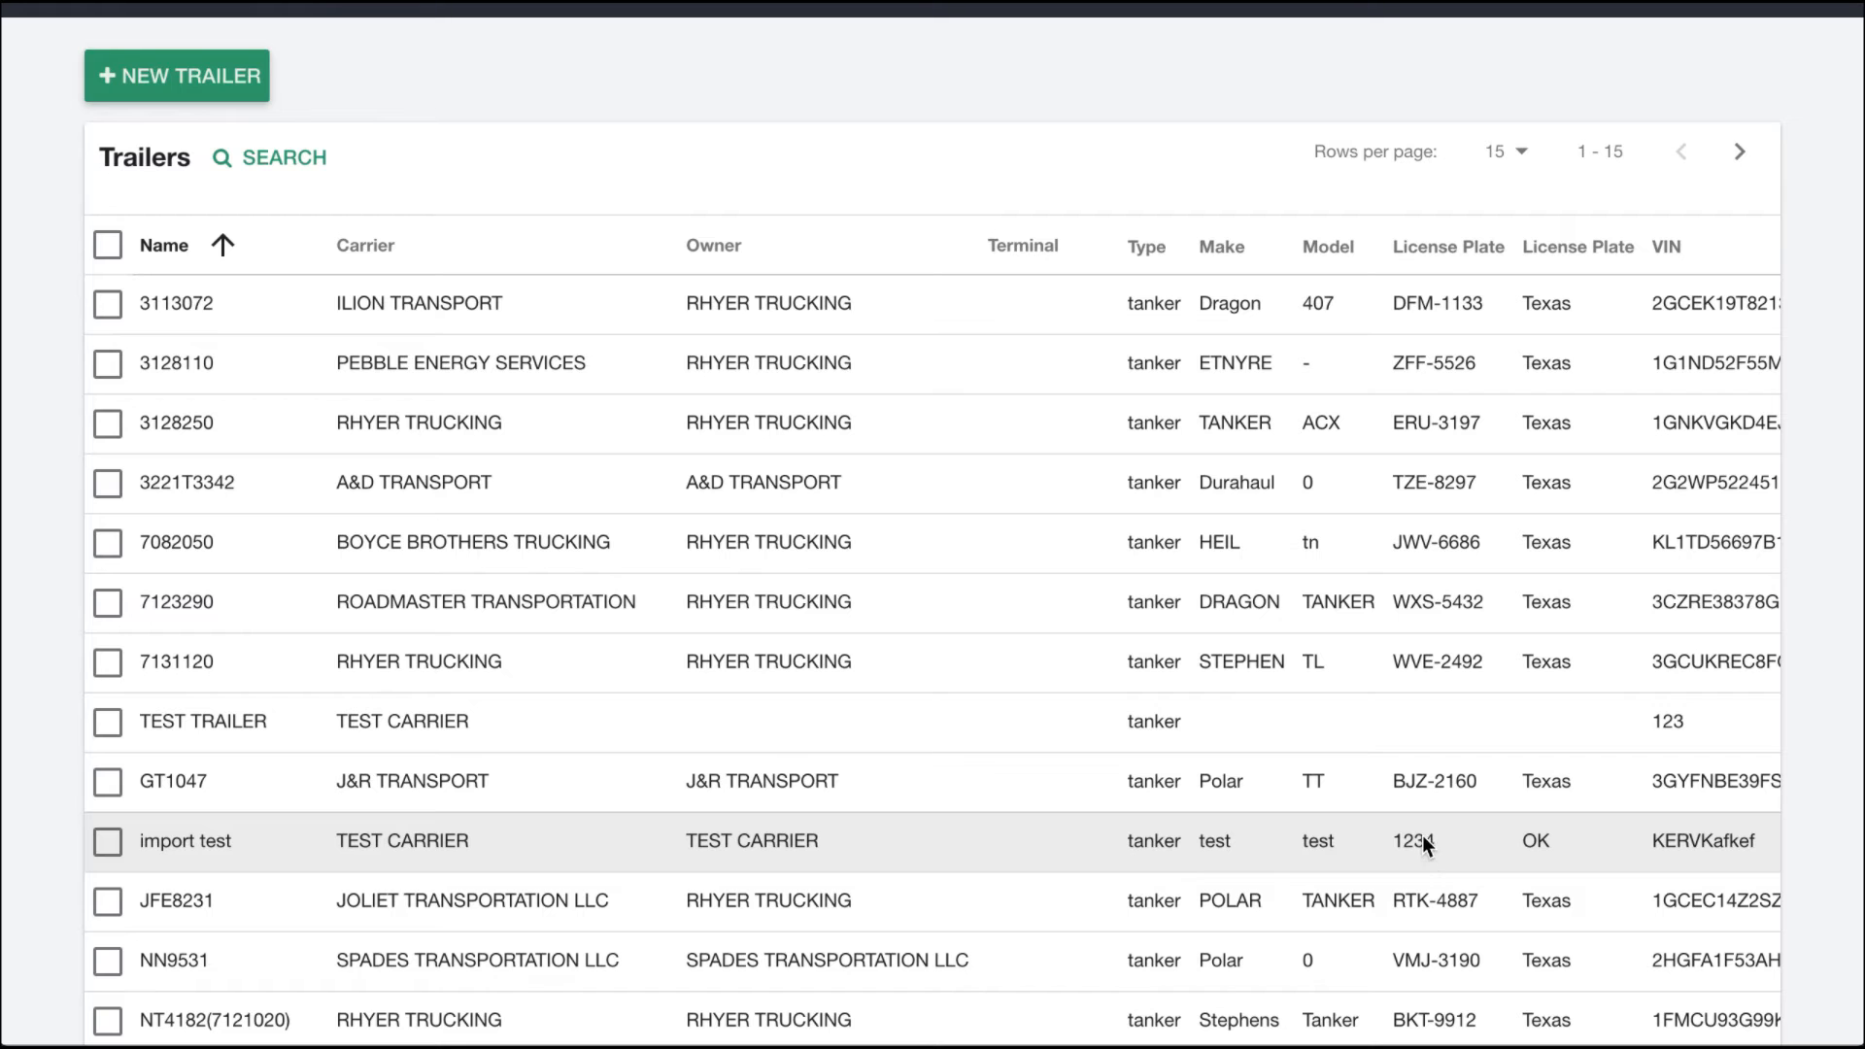
# - Create a replacement import session for trailers with the name "Replacement Import - 11 Jan 2021 02:53 PM"
pyautogui.scroll(-5, 918, 603)
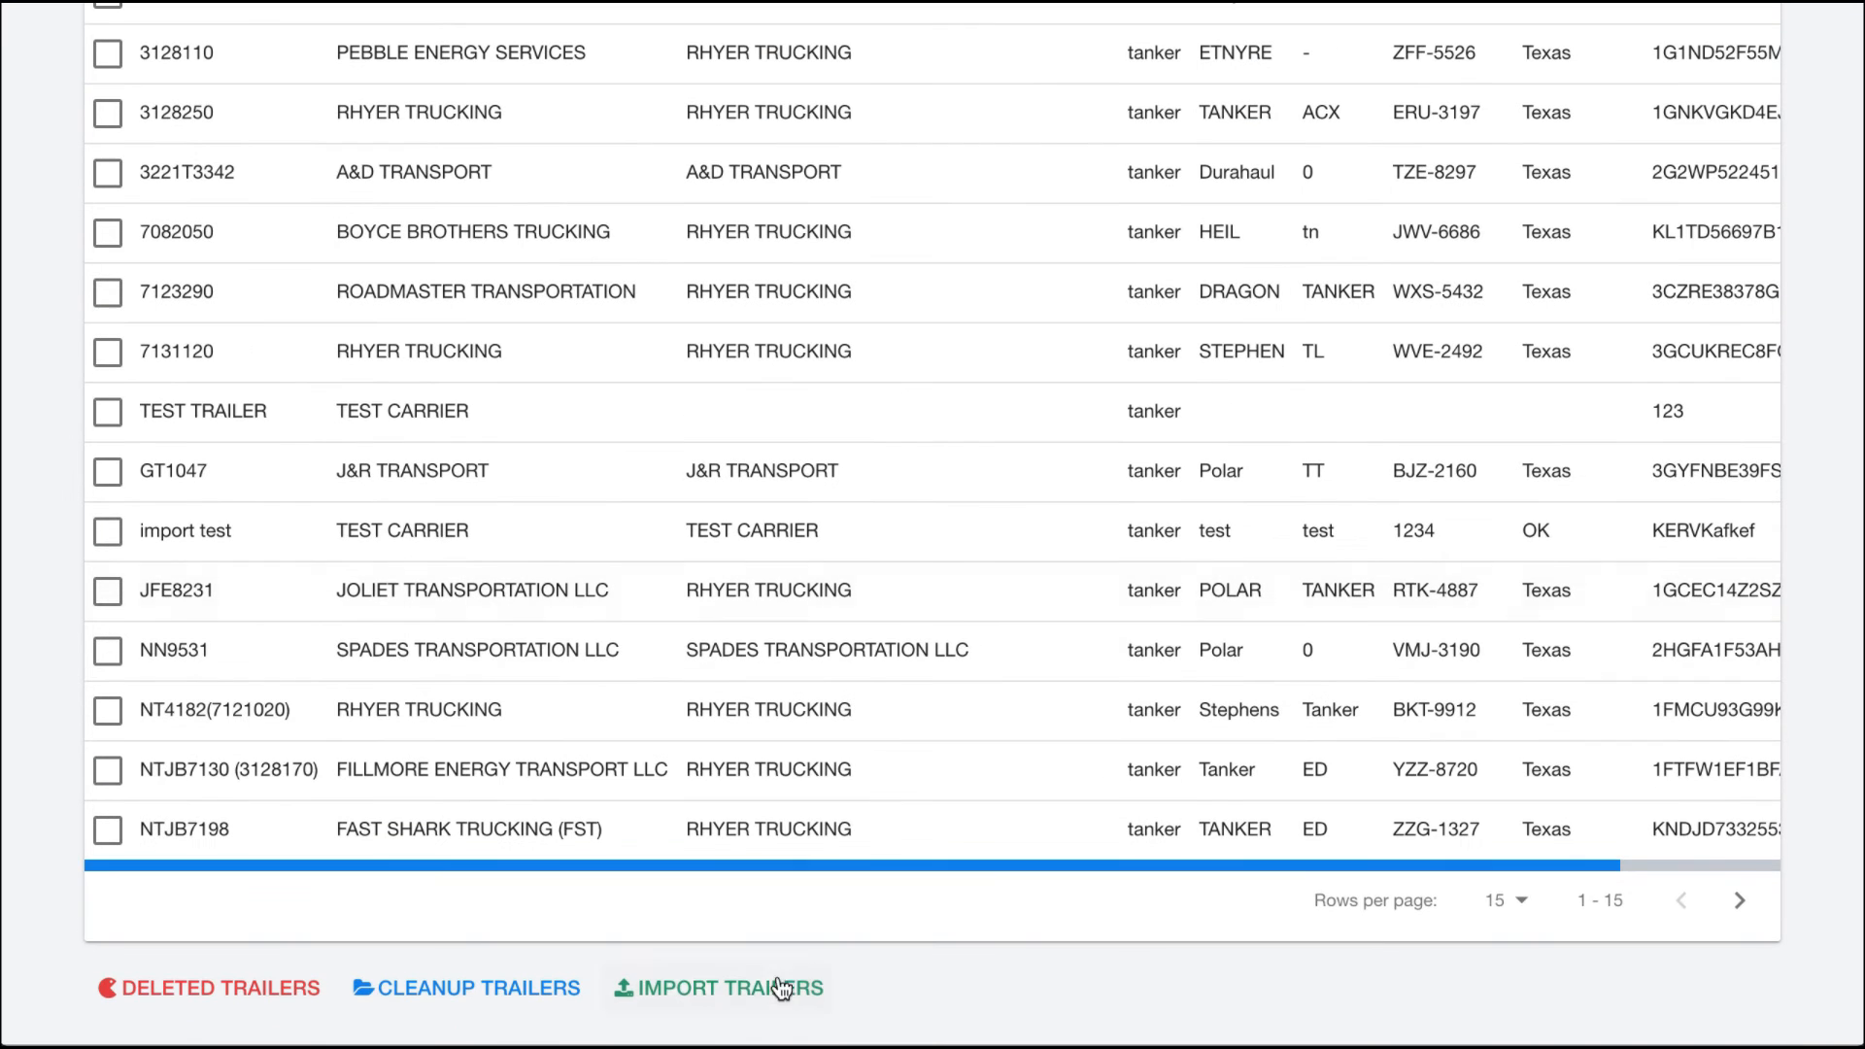
pyautogui.click(743, 991)
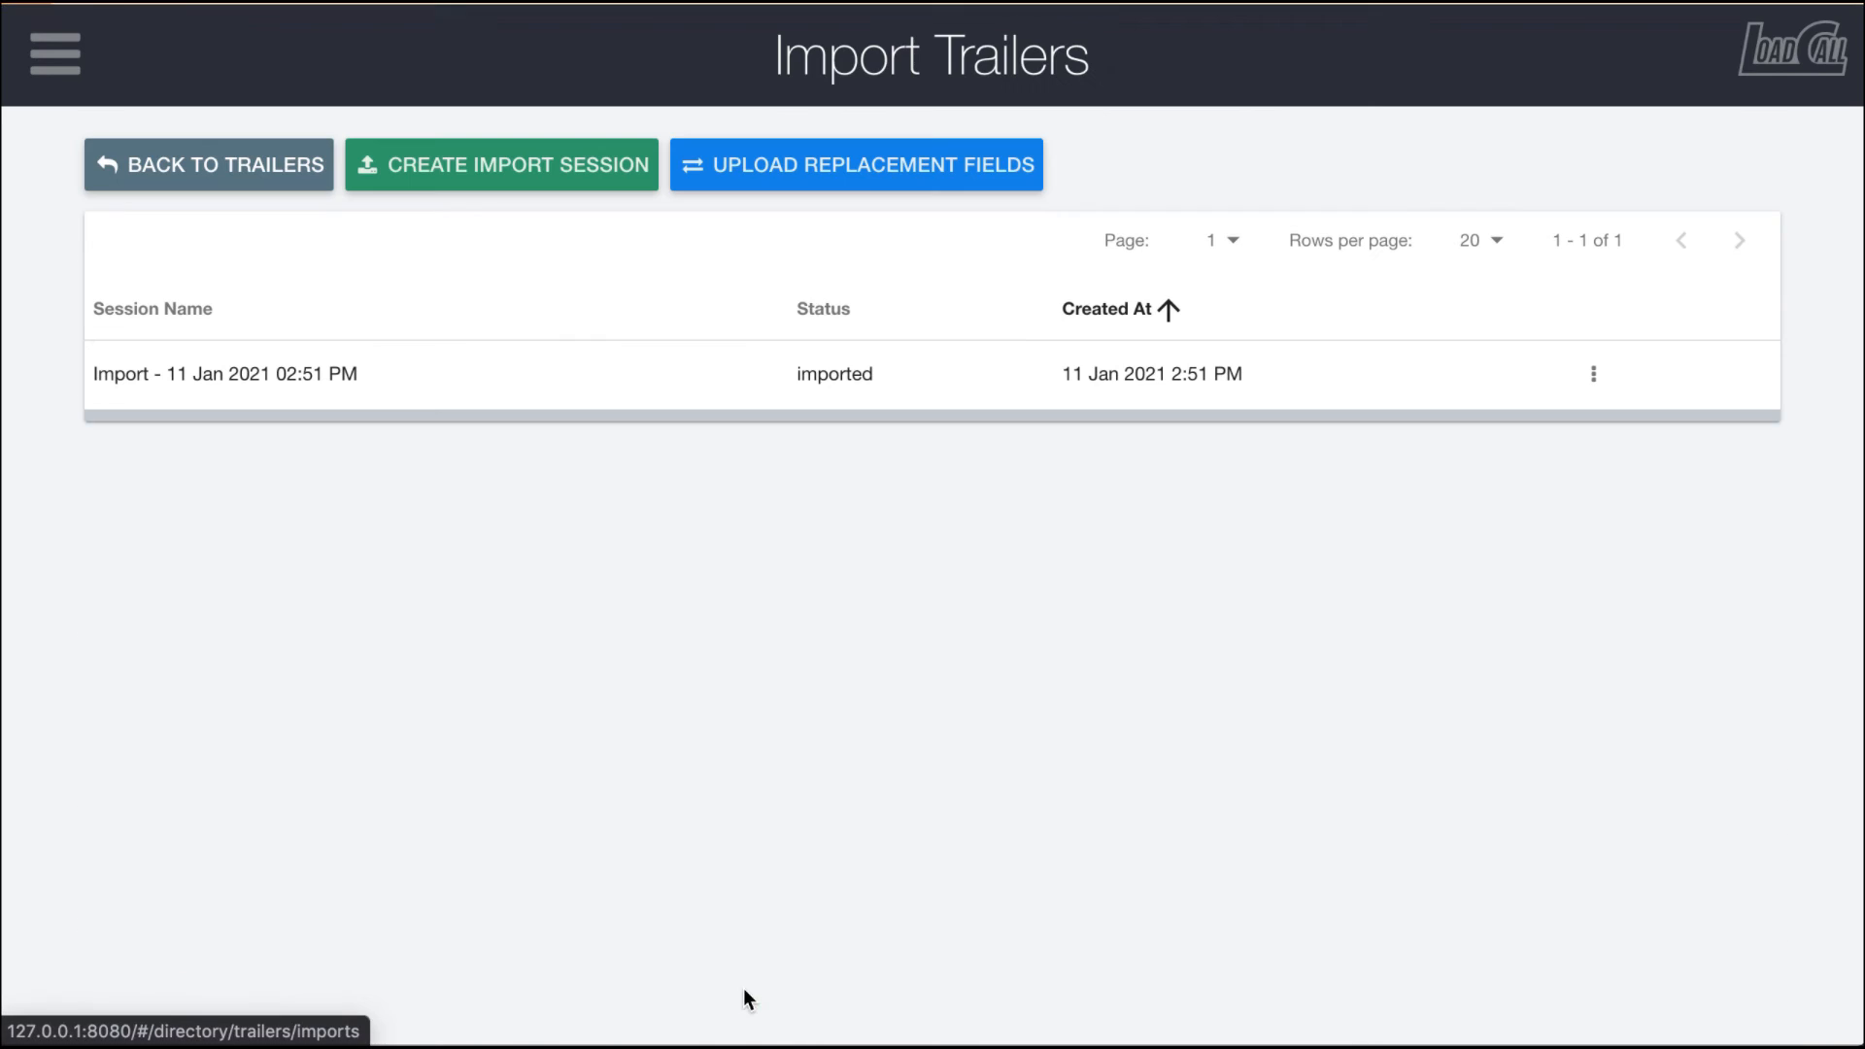
pyautogui.click(856, 169)
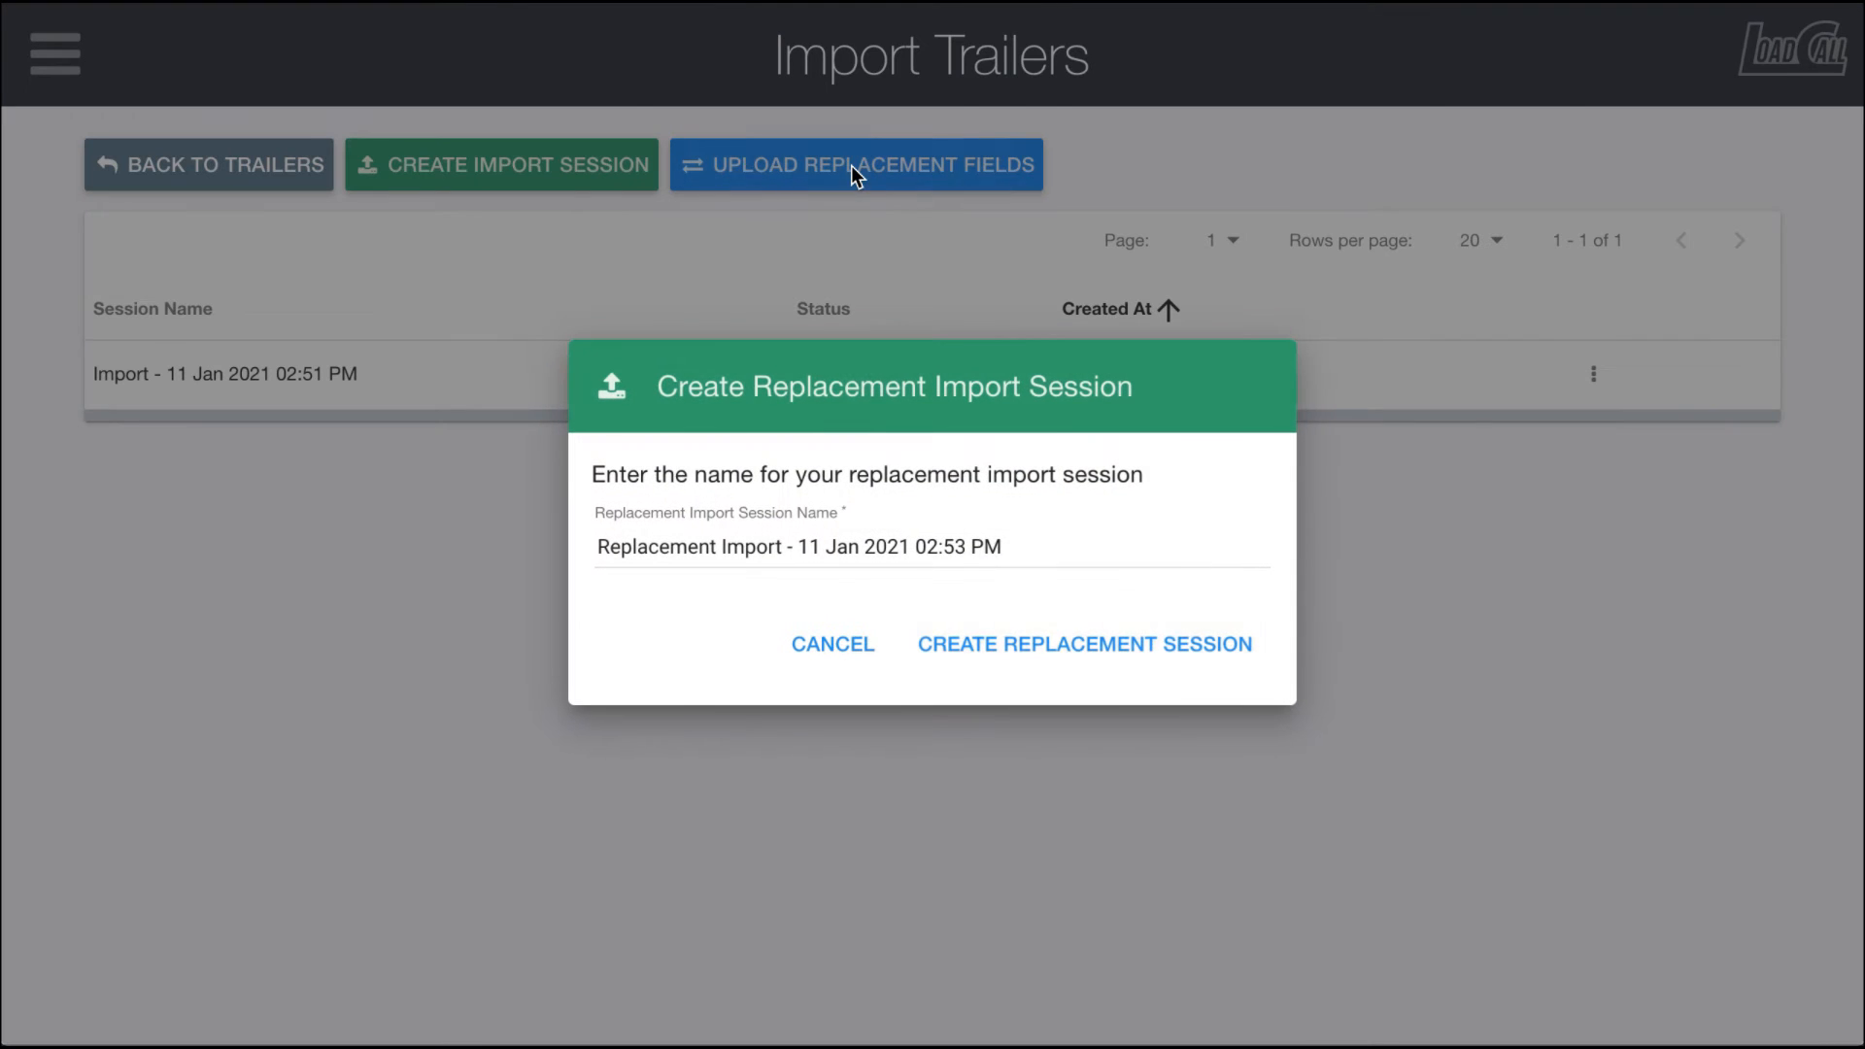
pyautogui.click(1064, 652)
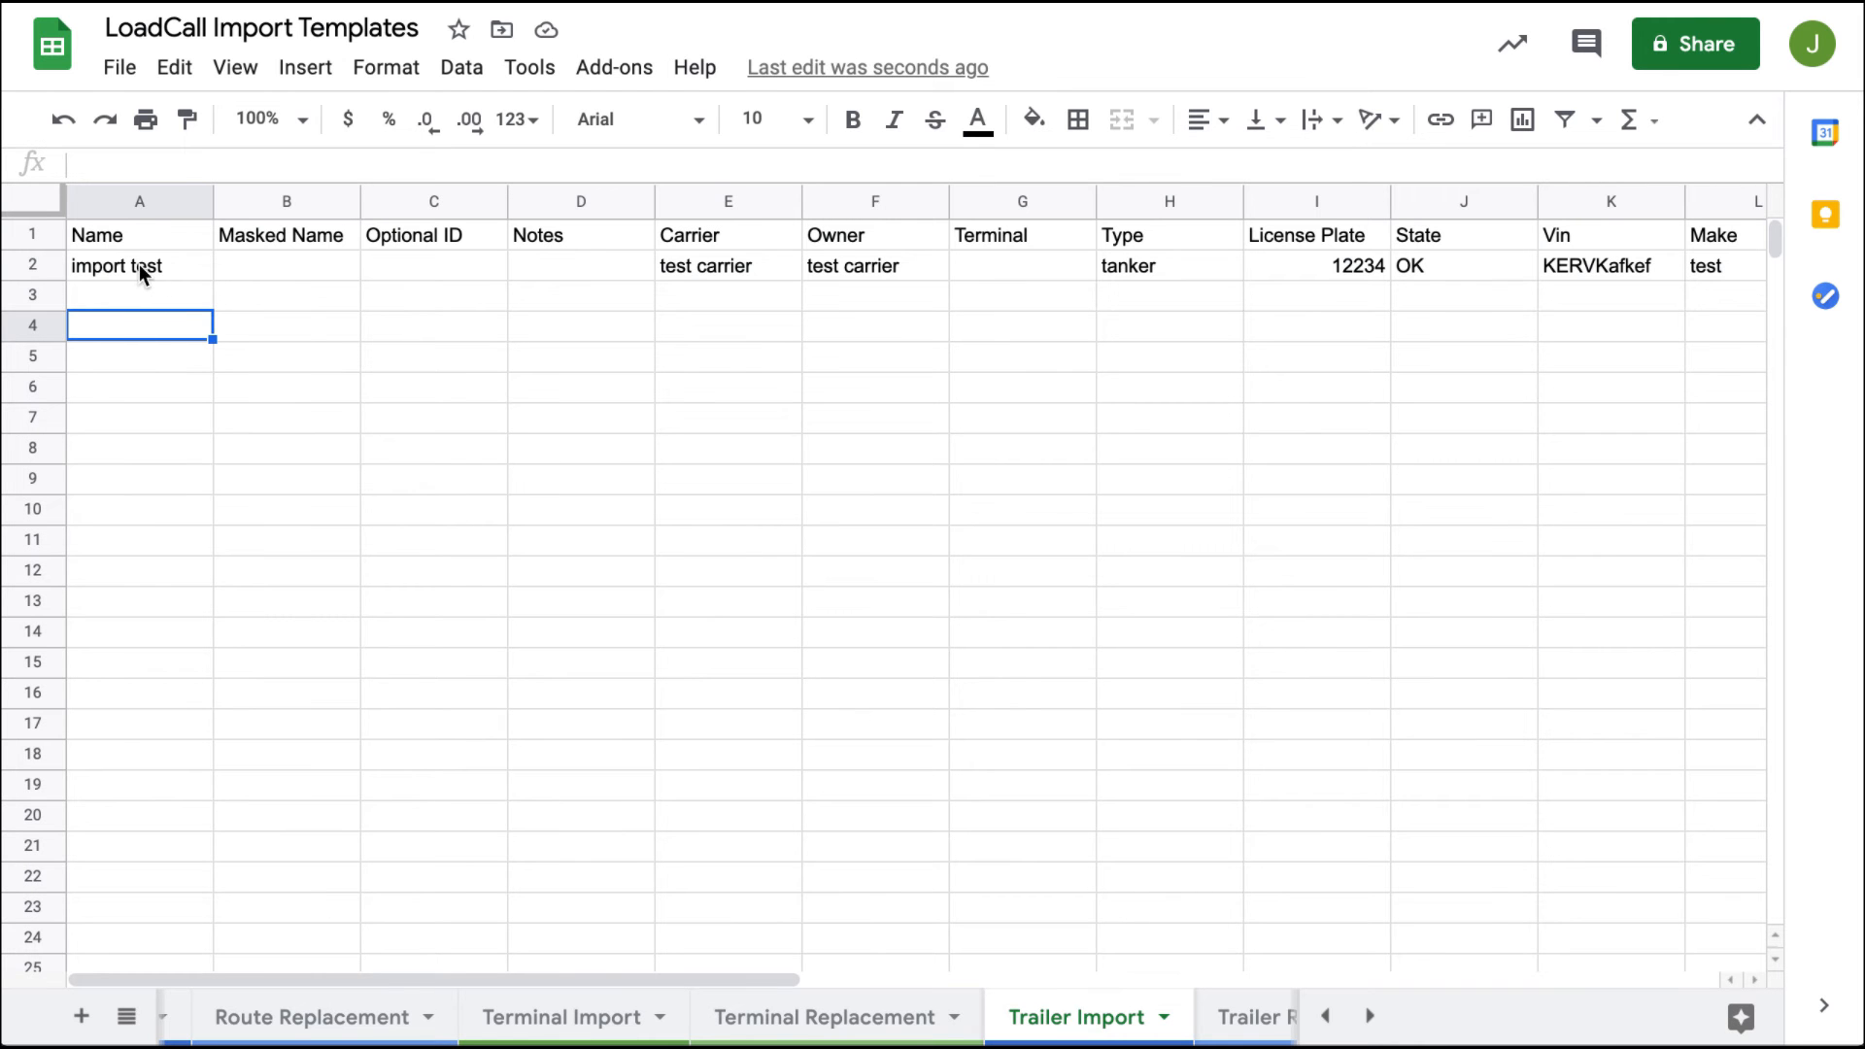
# - In the LoadCall Import Templates spreadsheet, copy the trailer name "import test" from Trailer Import into cell A3 of Trailer Replacement
pyautogui.click(138, 265)
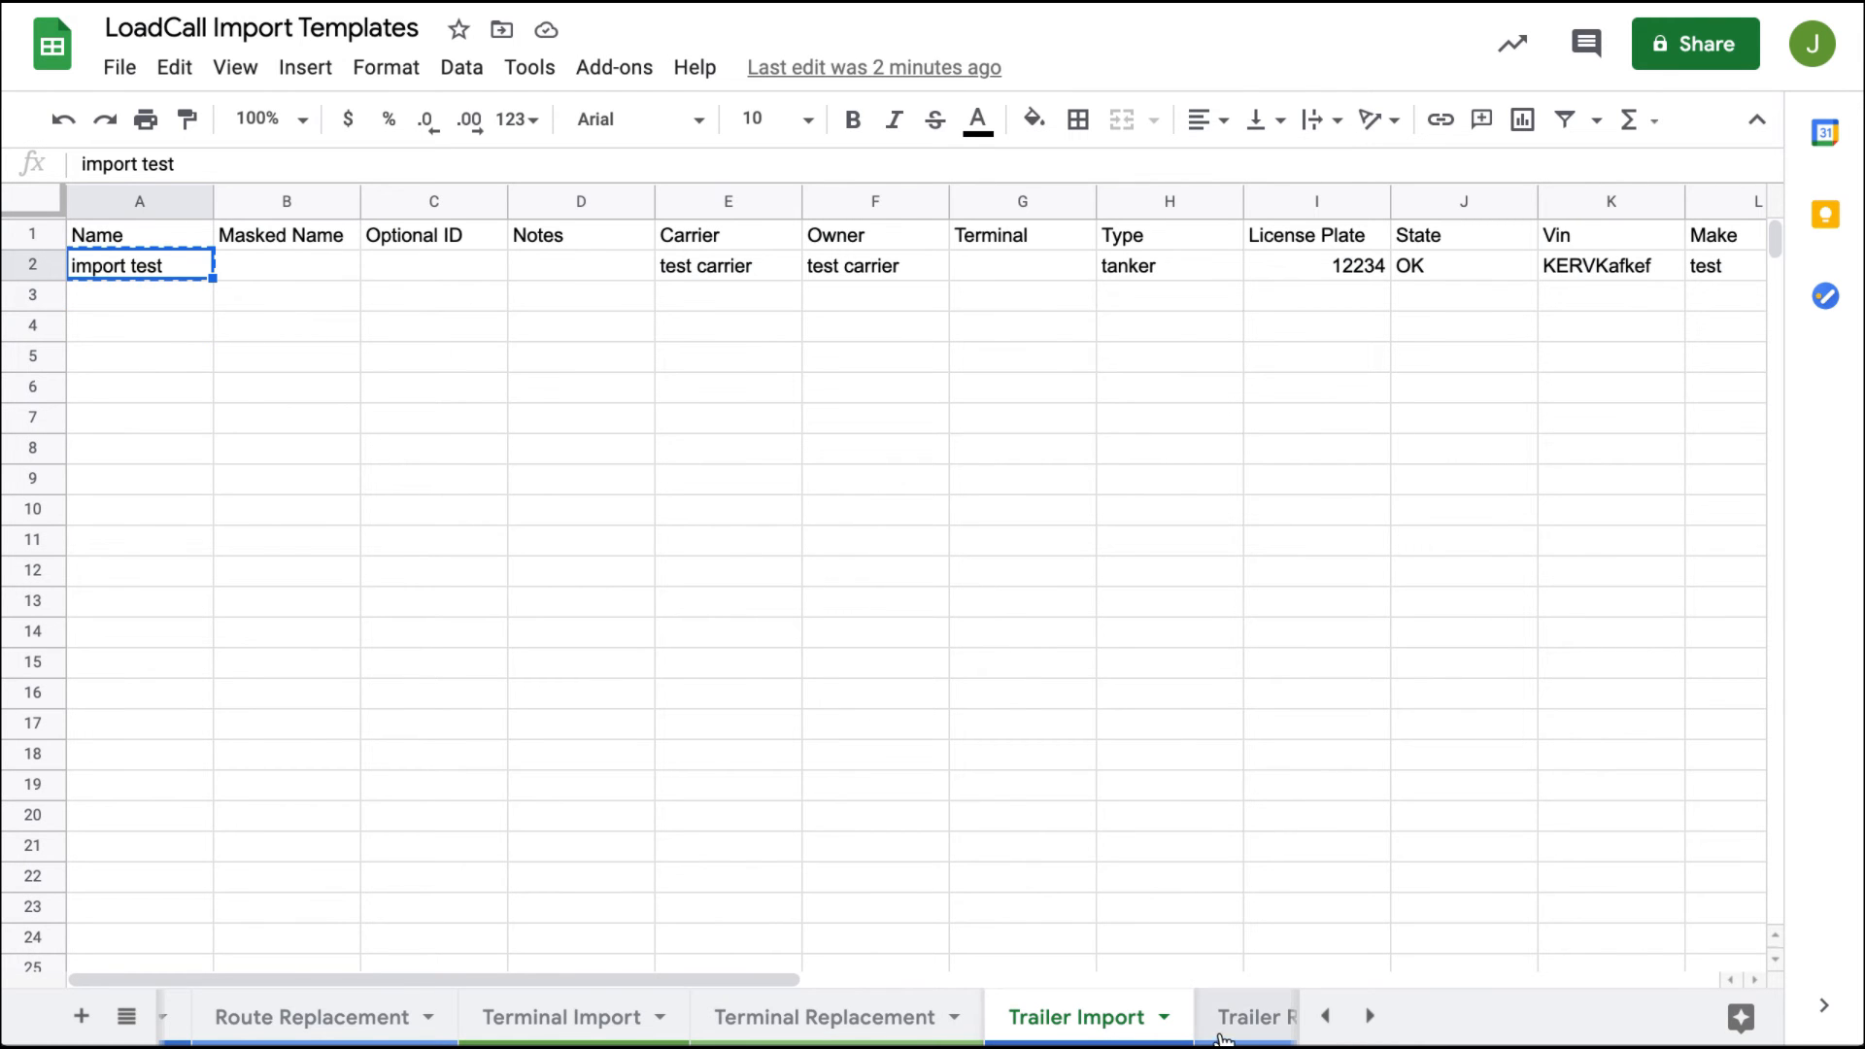
pyautogui.click(1254, 1017)
pyautogui.click(115, 294)
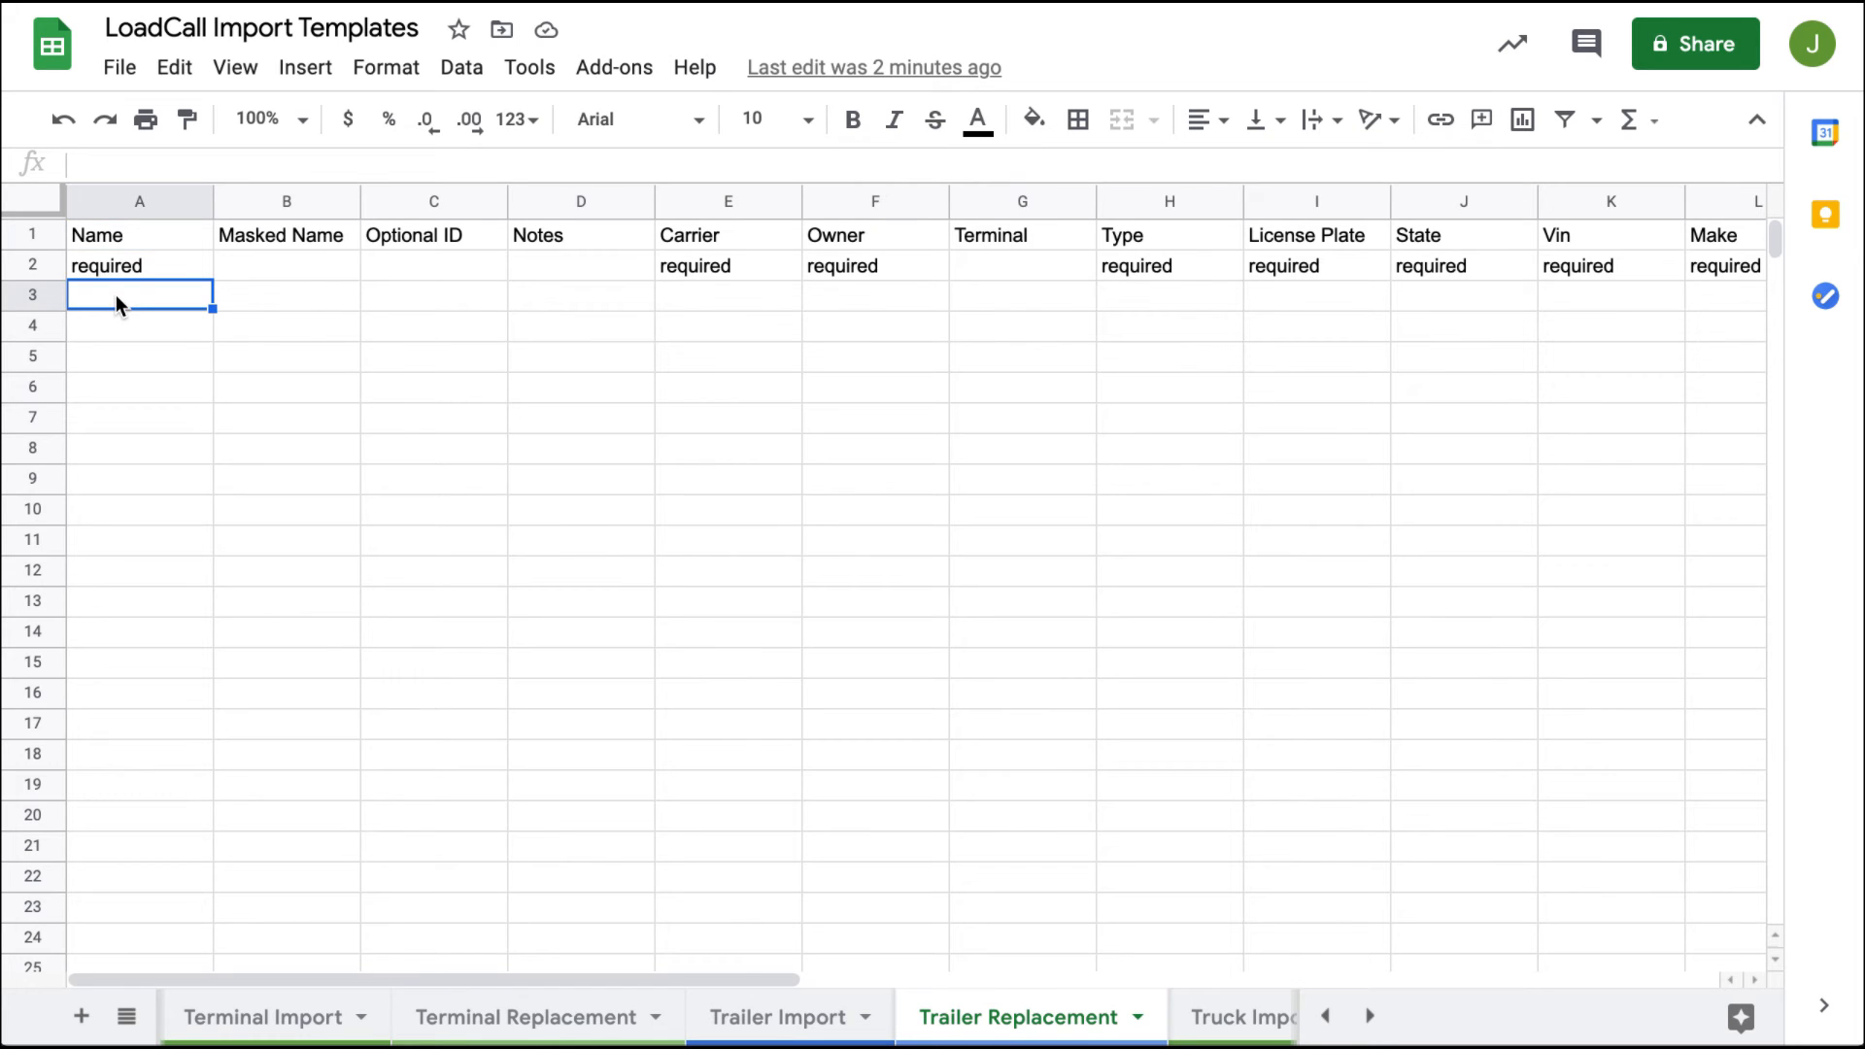
pyautogui.write('import test')
# - Clear the "required" entries from row 2 of Trailer Replacement and move "import test" from A3 to A2
pyautogui.click(47, 264)
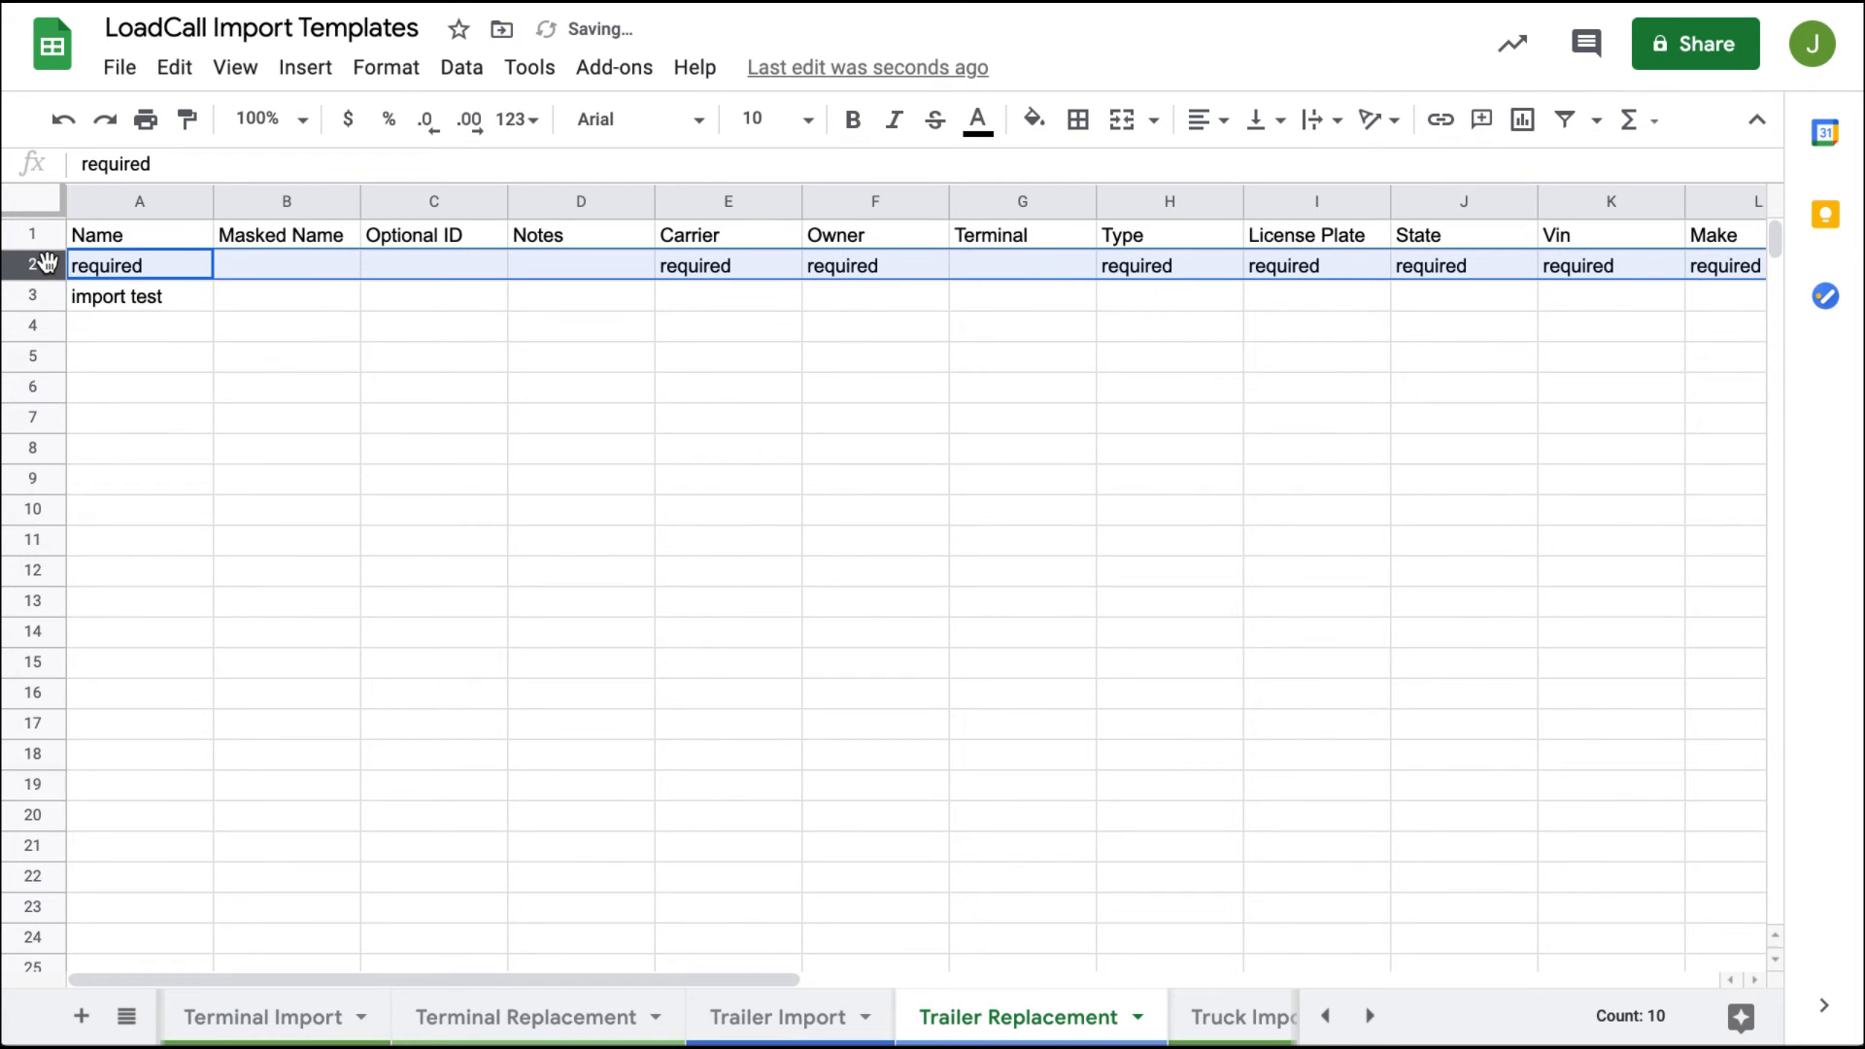
pyautogui.press('Delete')
pyautogui.click(149, 305)
pyautogui.hotkey('ctrl', 'x')
pyautogui.click(148, 265)
pyautogui.hotkey('ctrl', 'v')
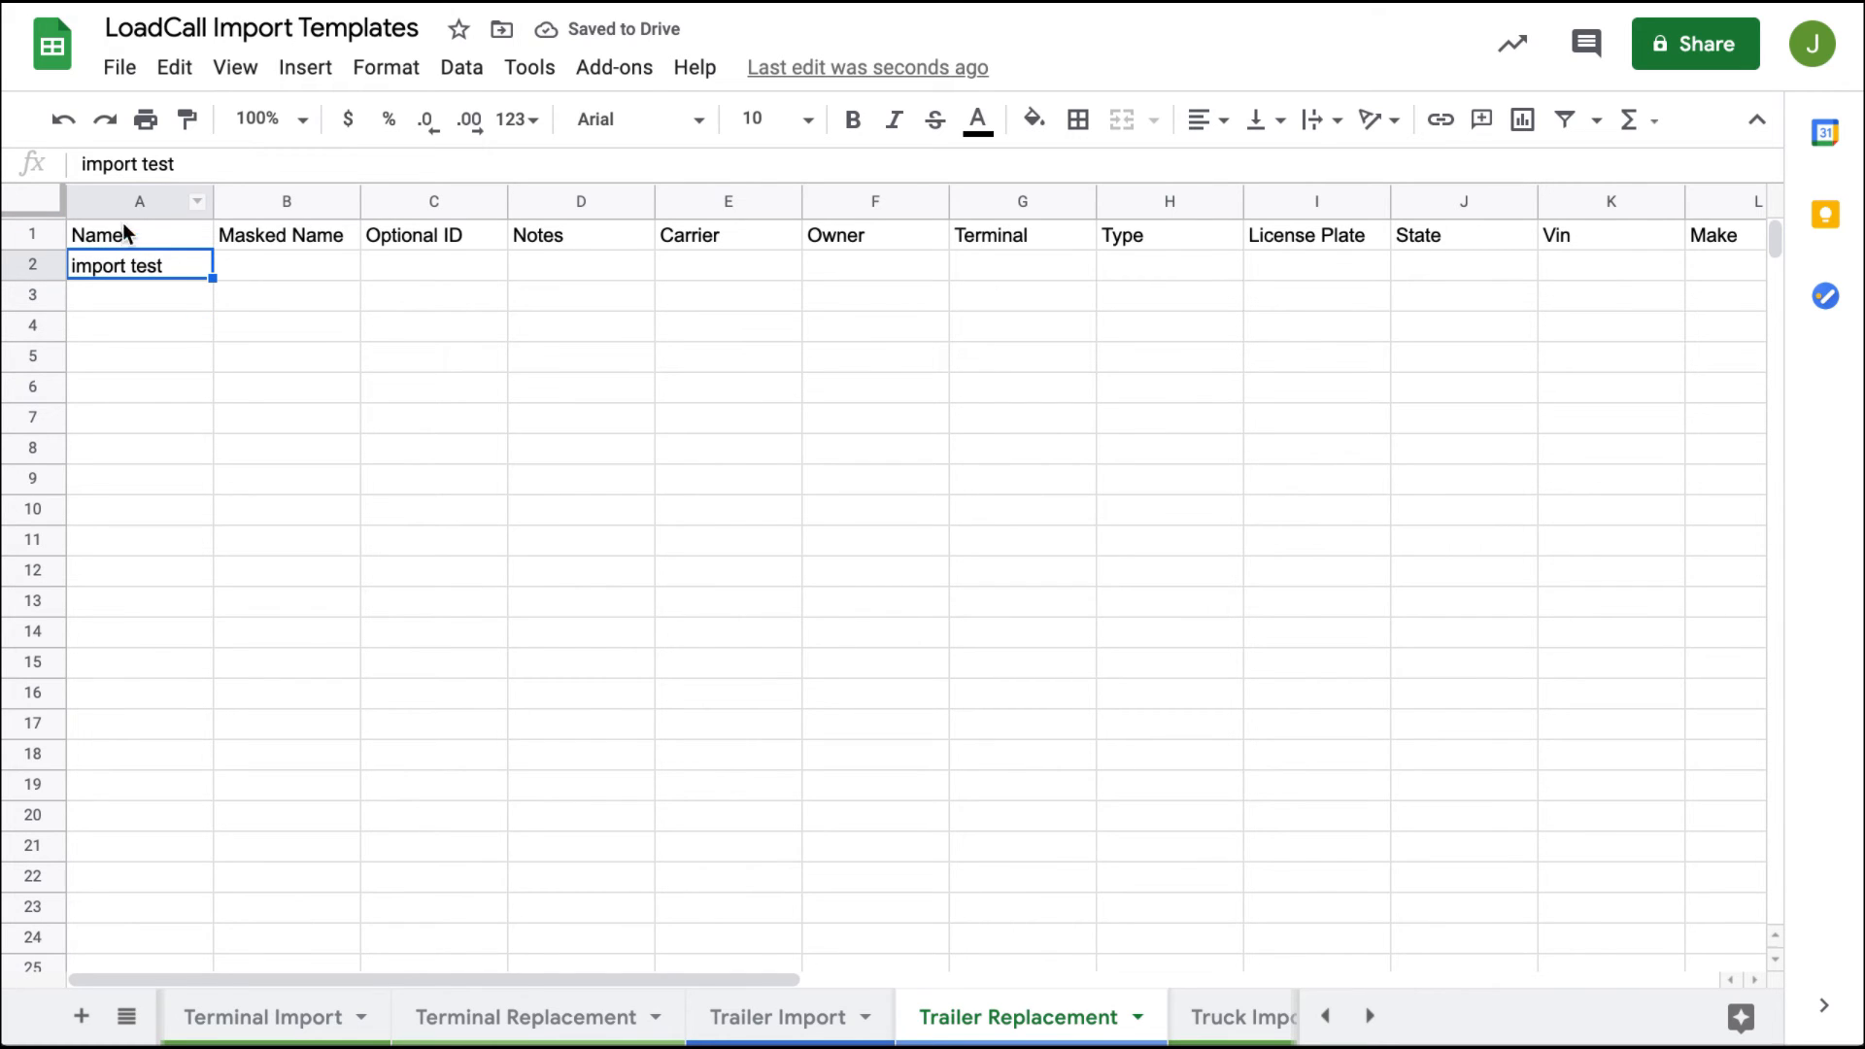
# - Enter "test test test" as the replacement license plate for the "import test" trailer in cell I2
pyautogui.click(1343, 265)
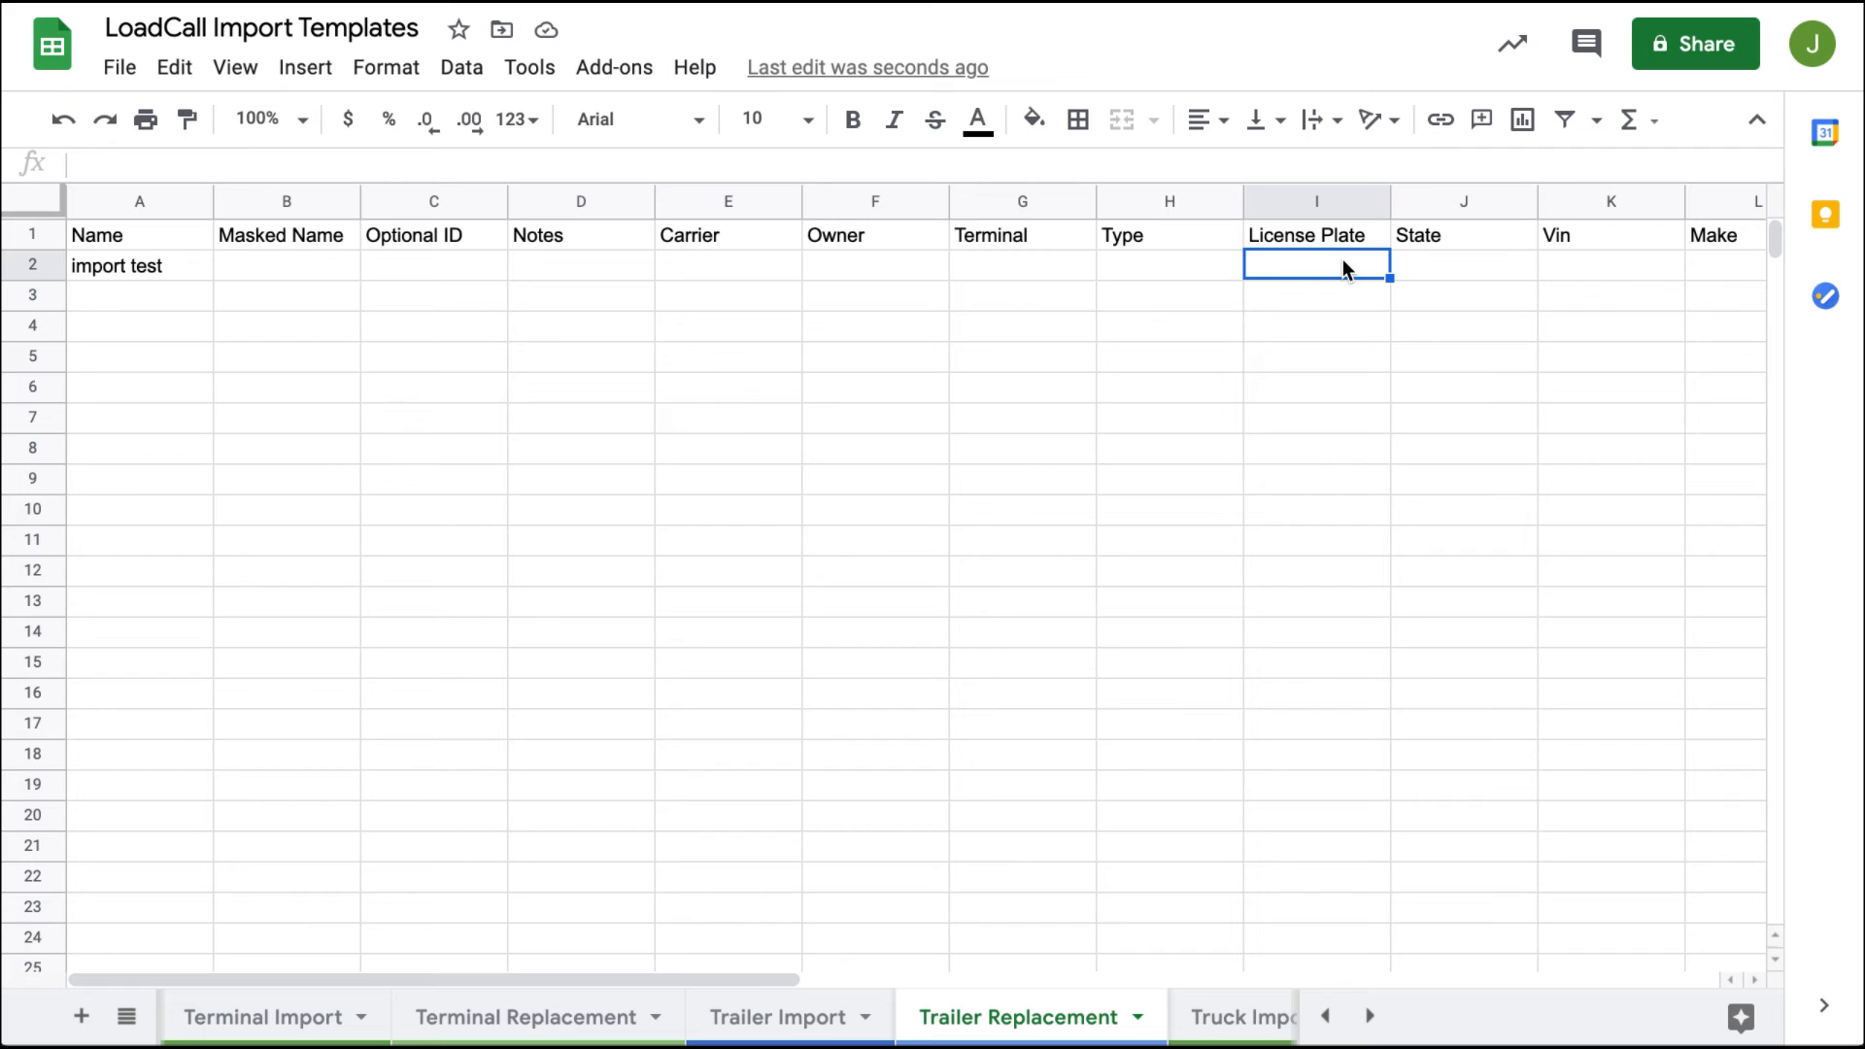
pyautogui.write('test test test')
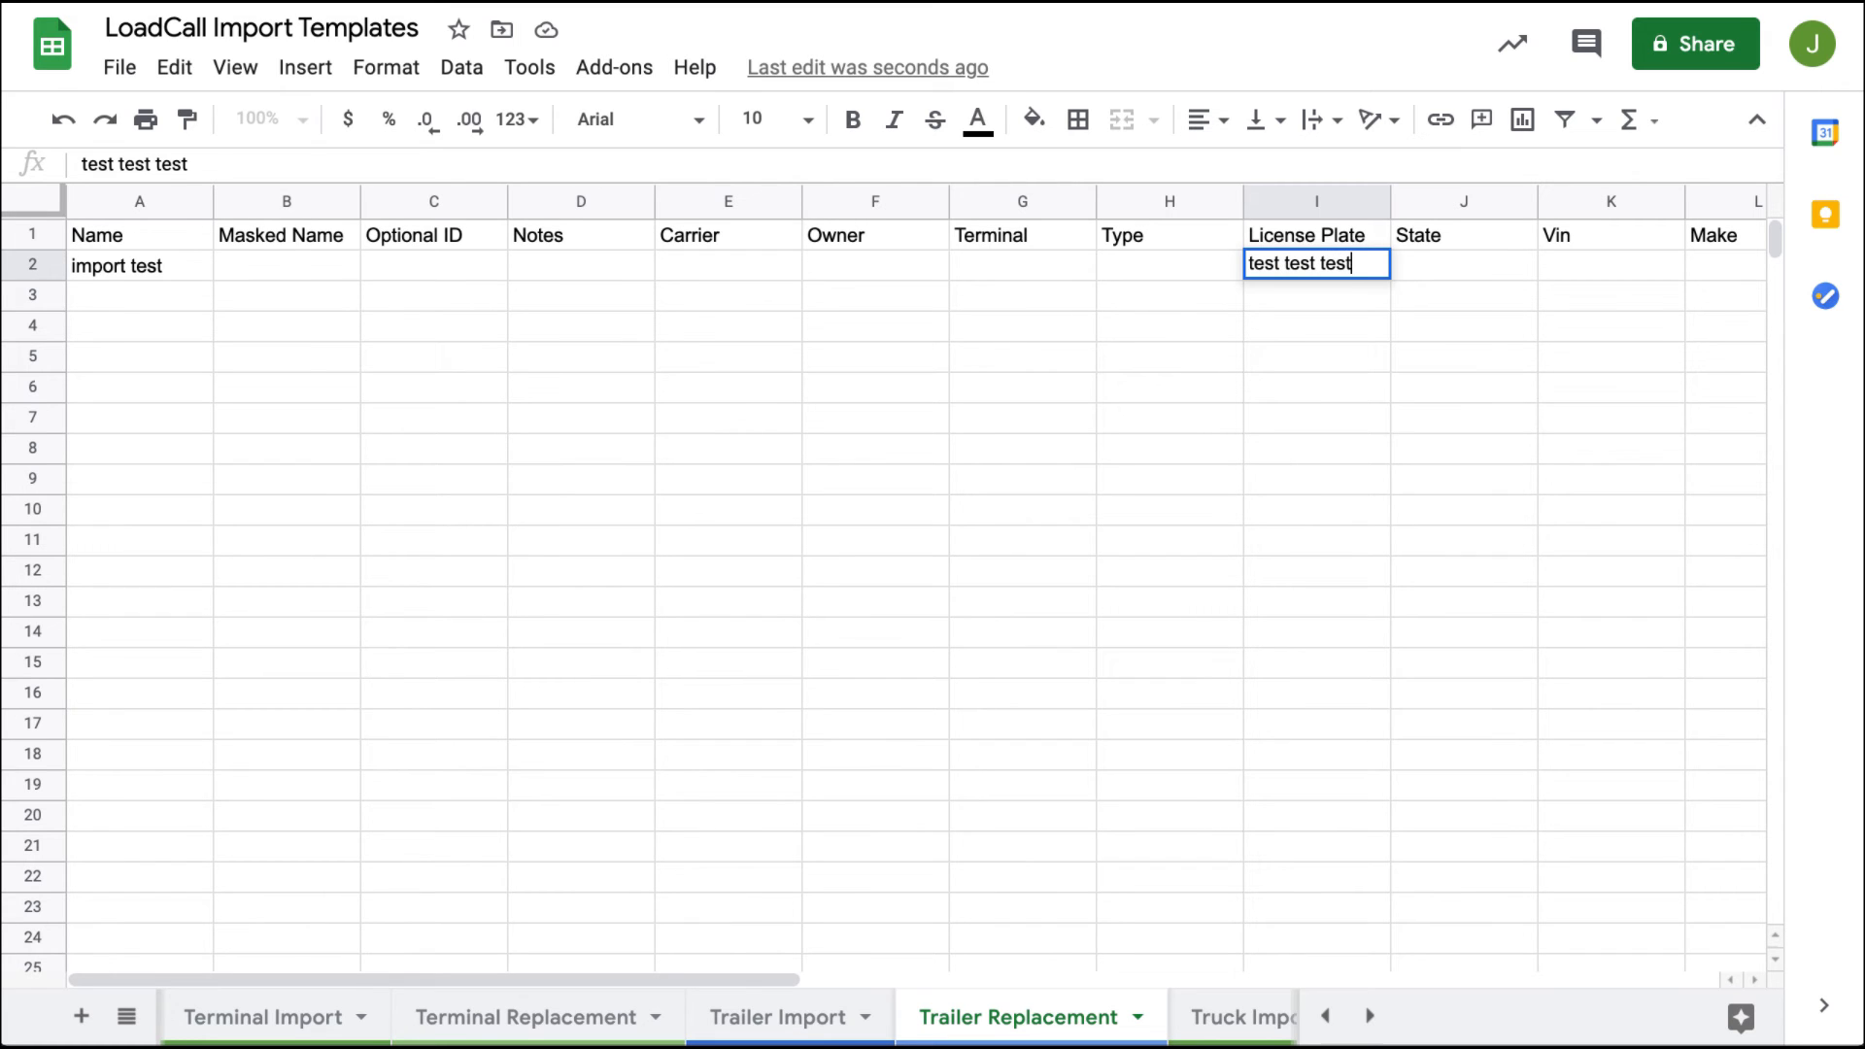
pyautogui.press('Return')
# - Download the Trailer Replacement sheet as a CSV file
pyautogui.click(120, 67)
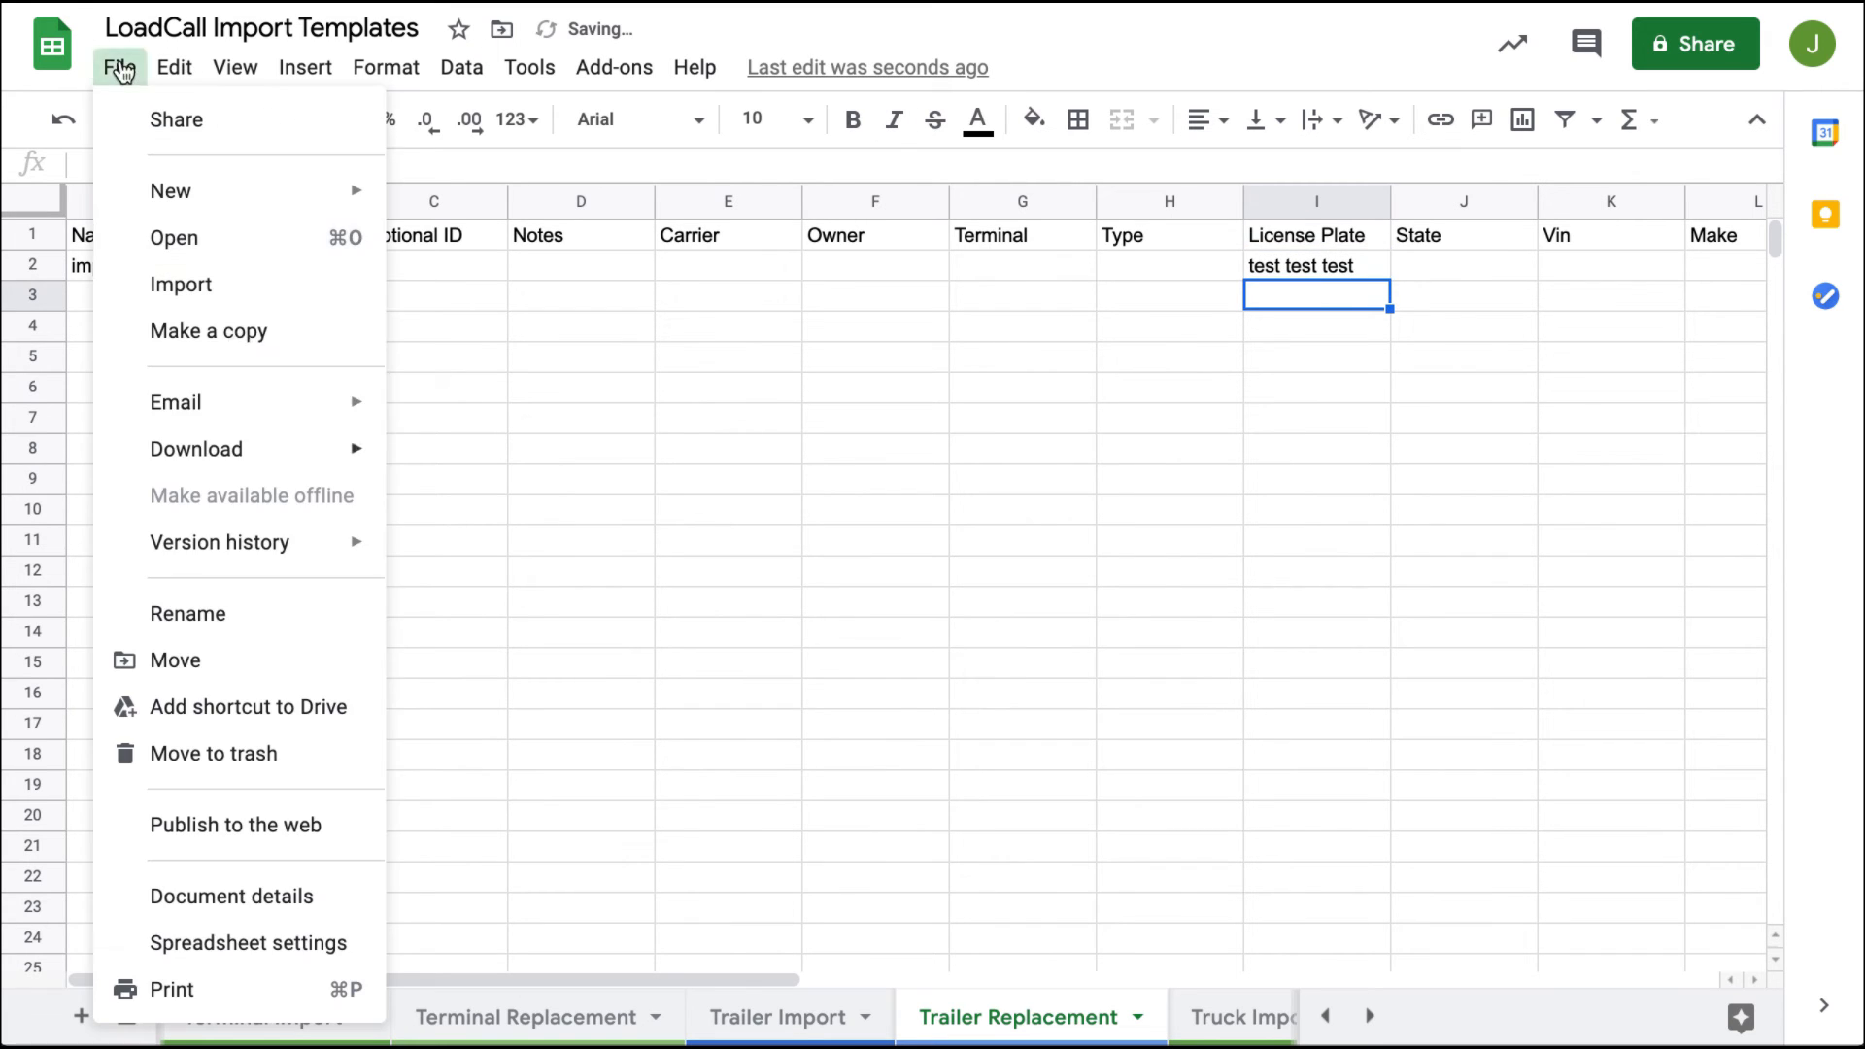
pyautogui.moveTo(363, 441)
pyautogui.click(601, 646)
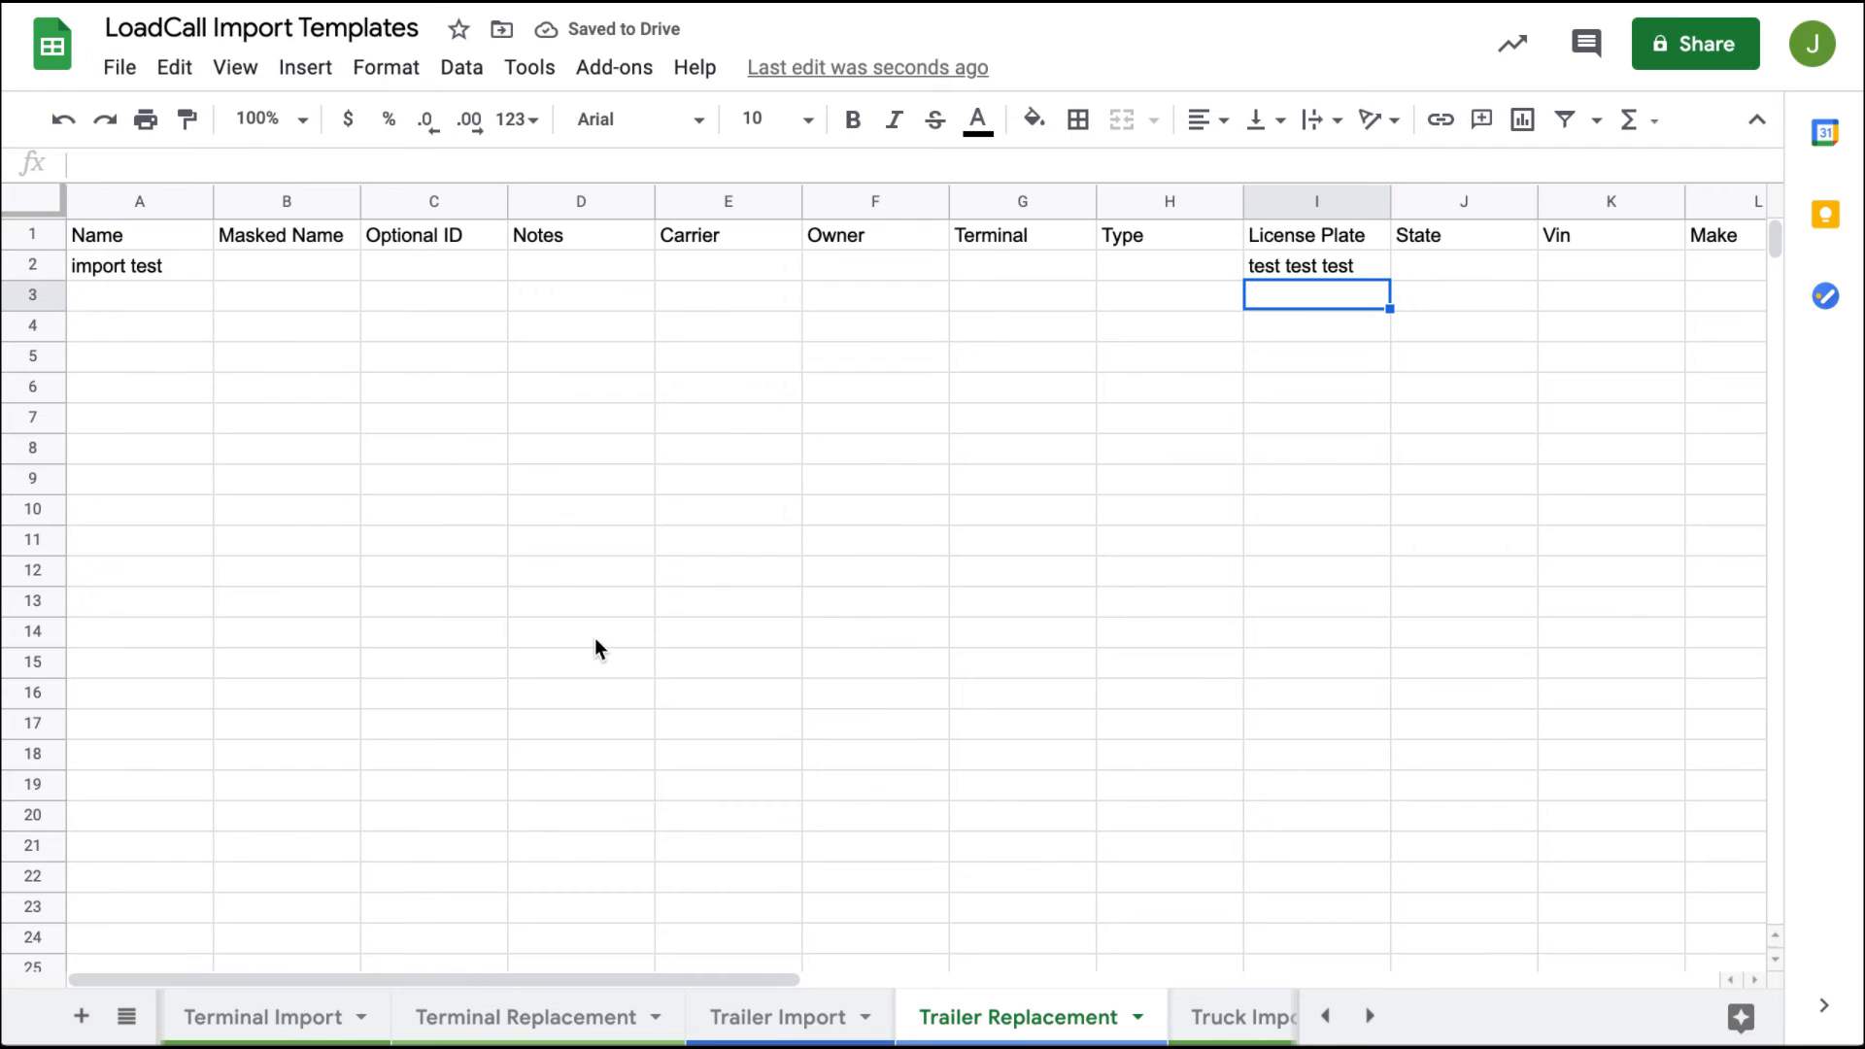
# - Switch back to LoadCall and upload "LoadCall Import Templates - Trailer Replacement.csv" as the session's data file
pyautogui.hotkey('ctrl', 'Tab')
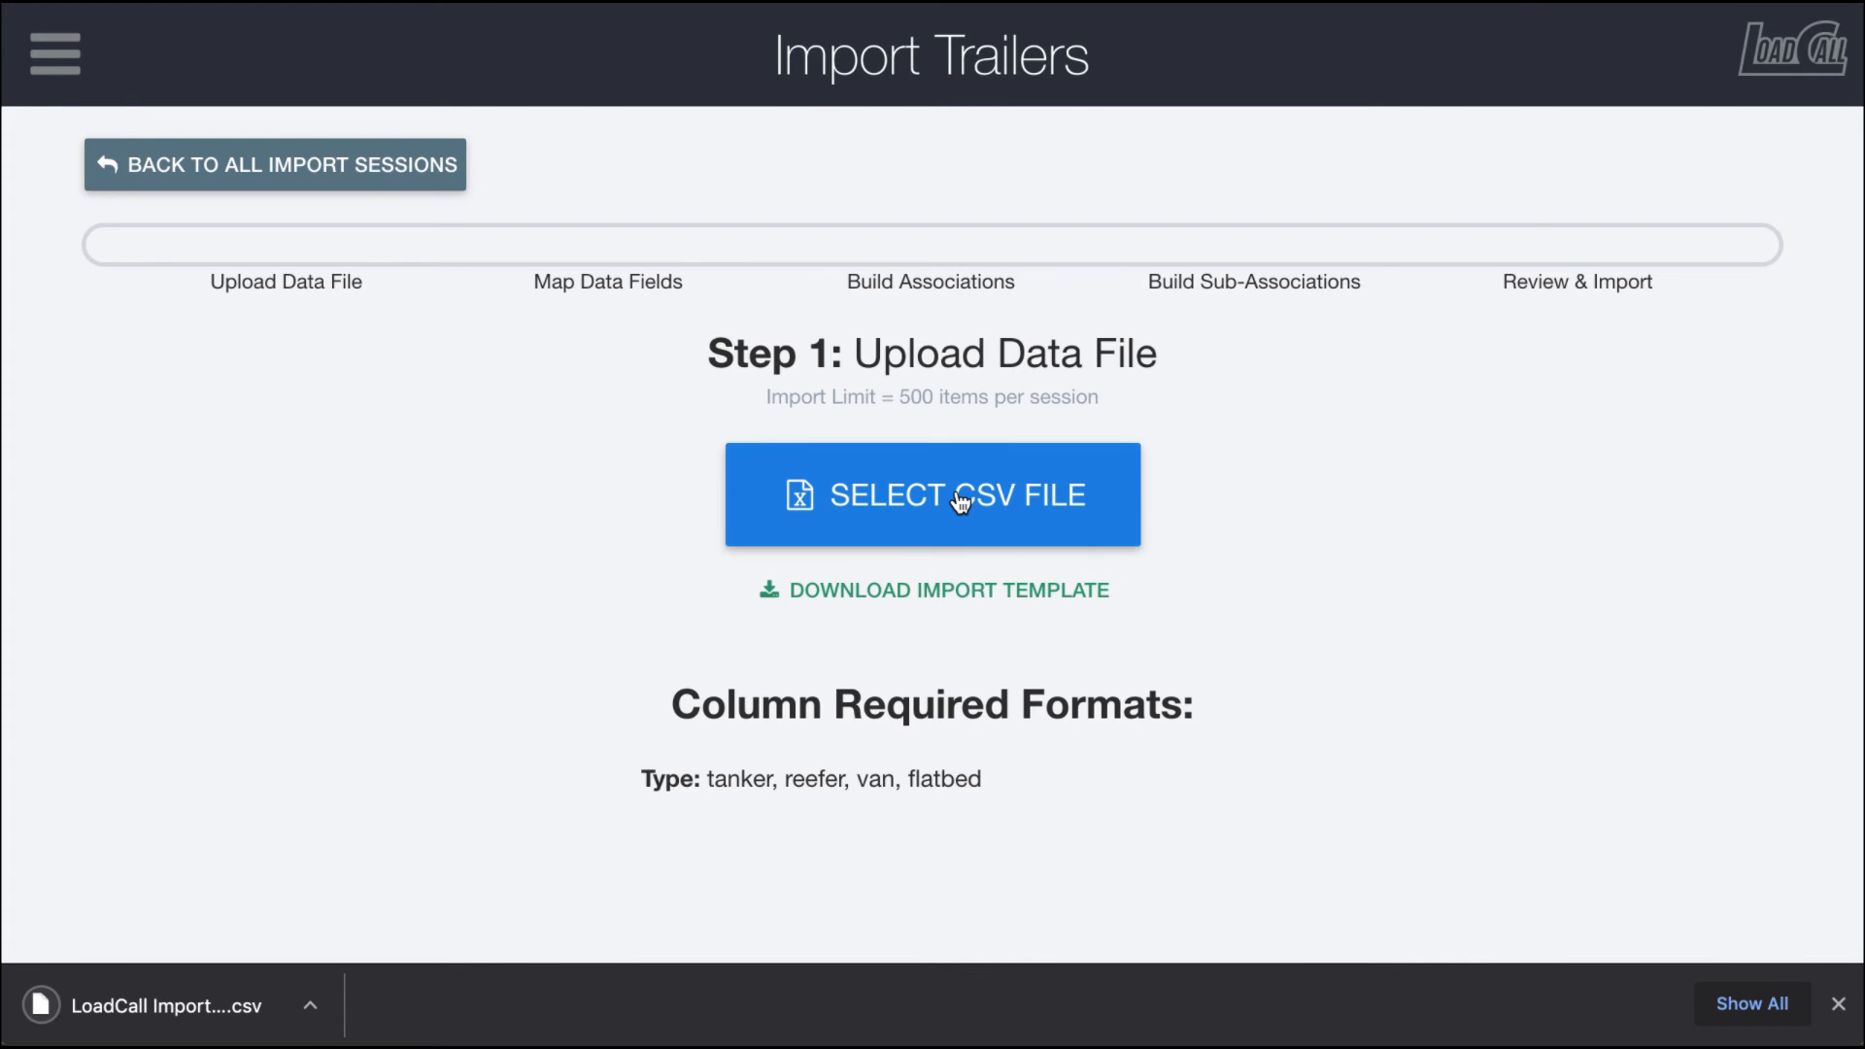
pyautogui.click(960, 501)
pyautogui.click(697, 381)
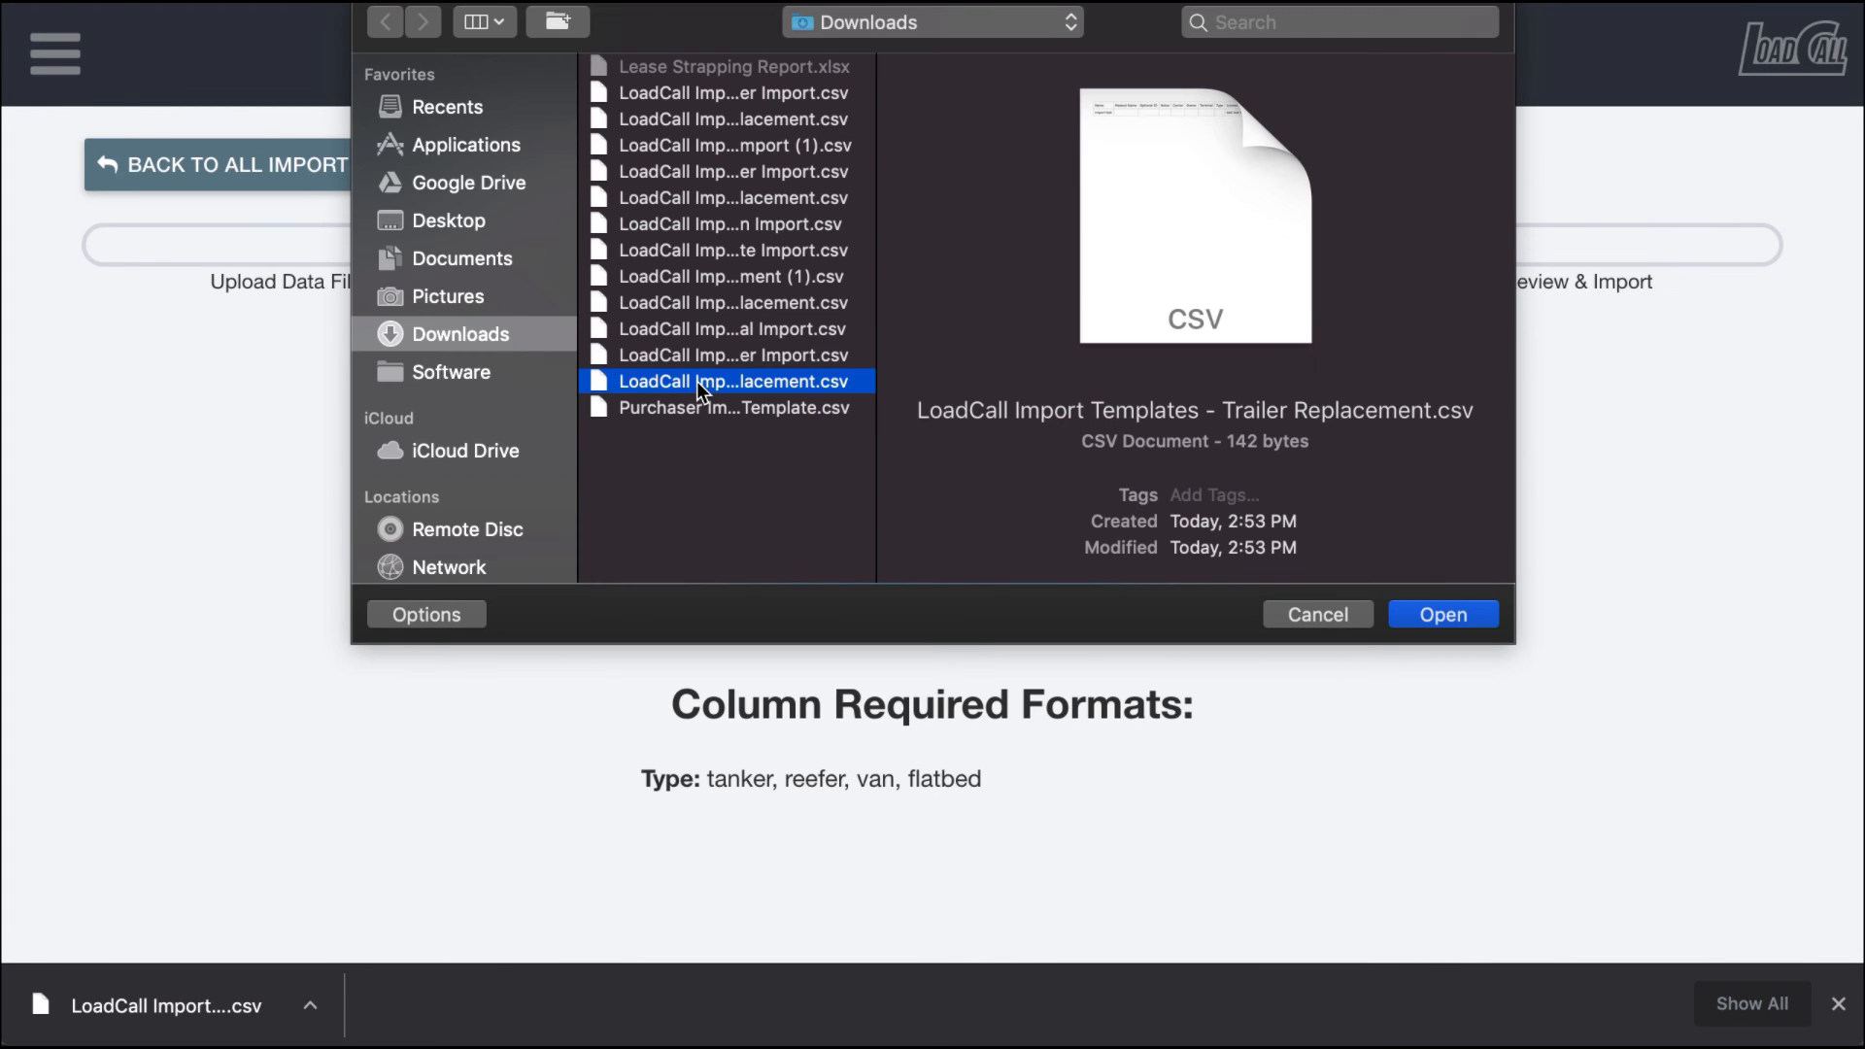
pyautogui.click(1444, 616)
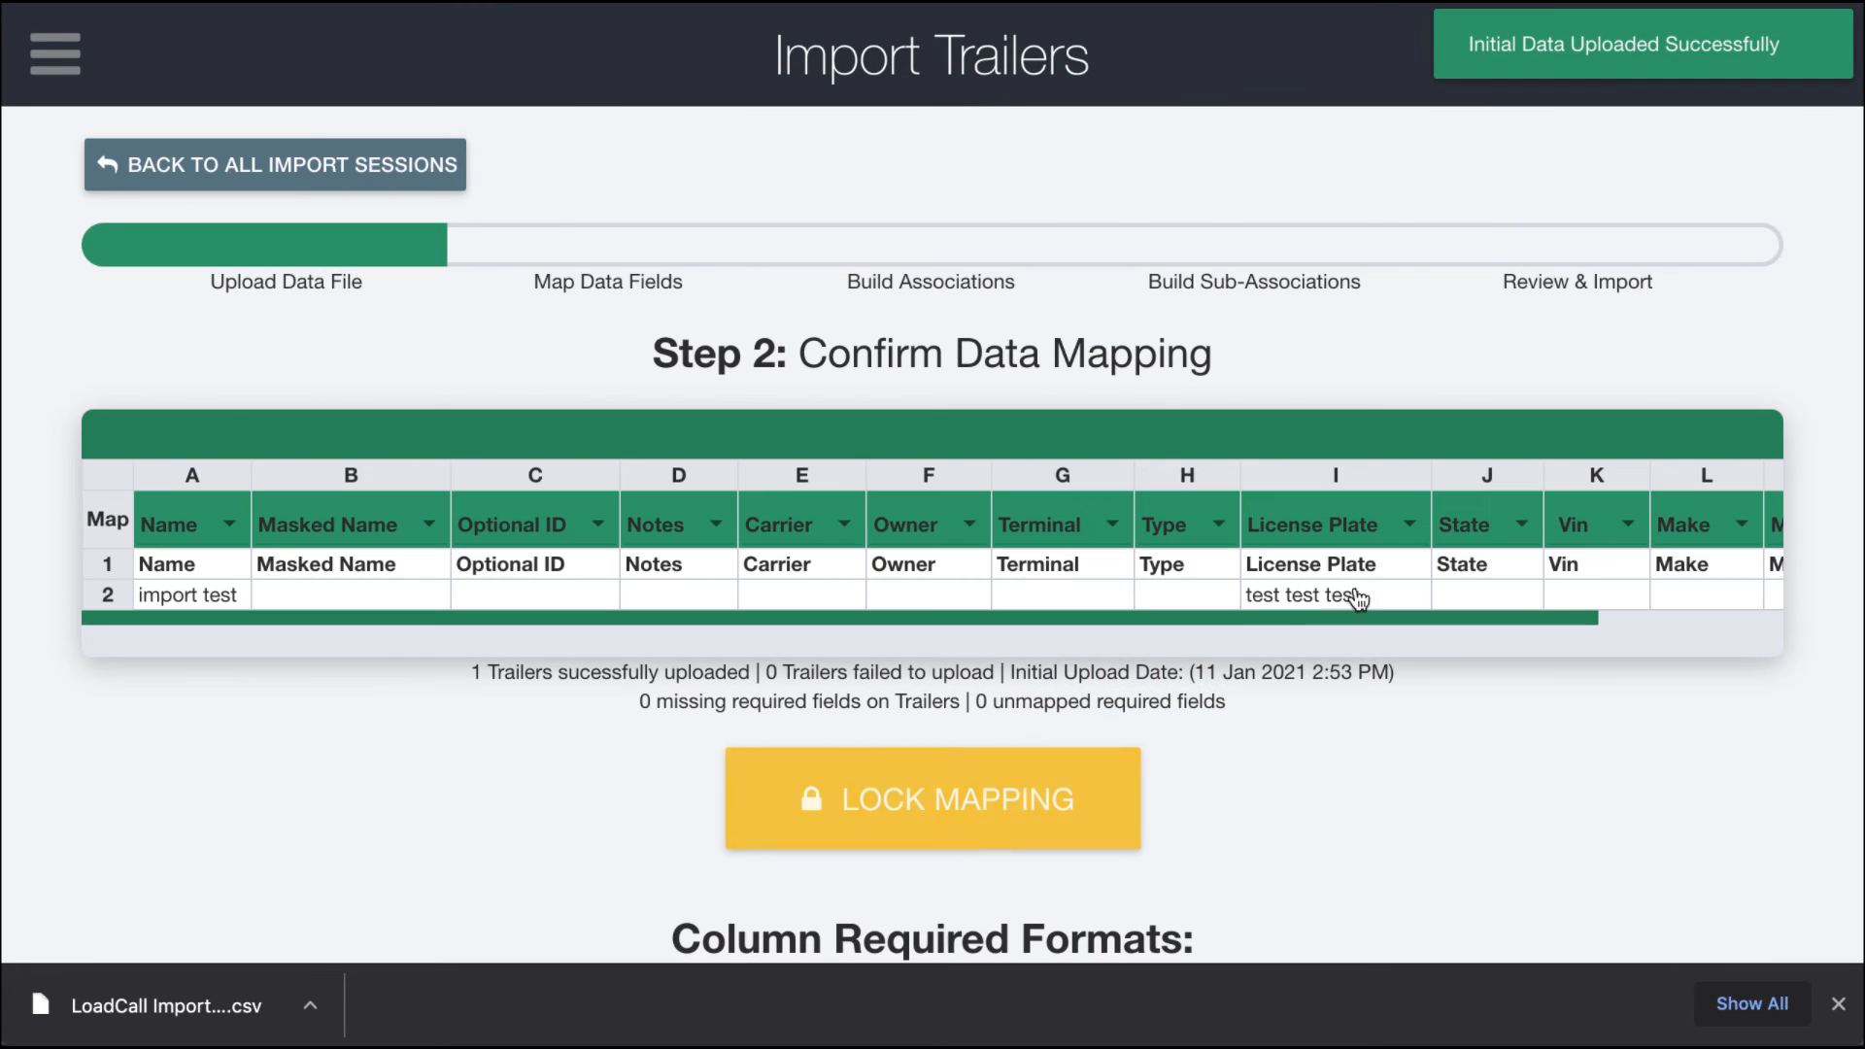
# - Lock the replacement data mapping and build the association and sub-association links
pyautogui.click(960, 808)
pyautogui.click(925, 641)
pyautogui.click(907, 550)
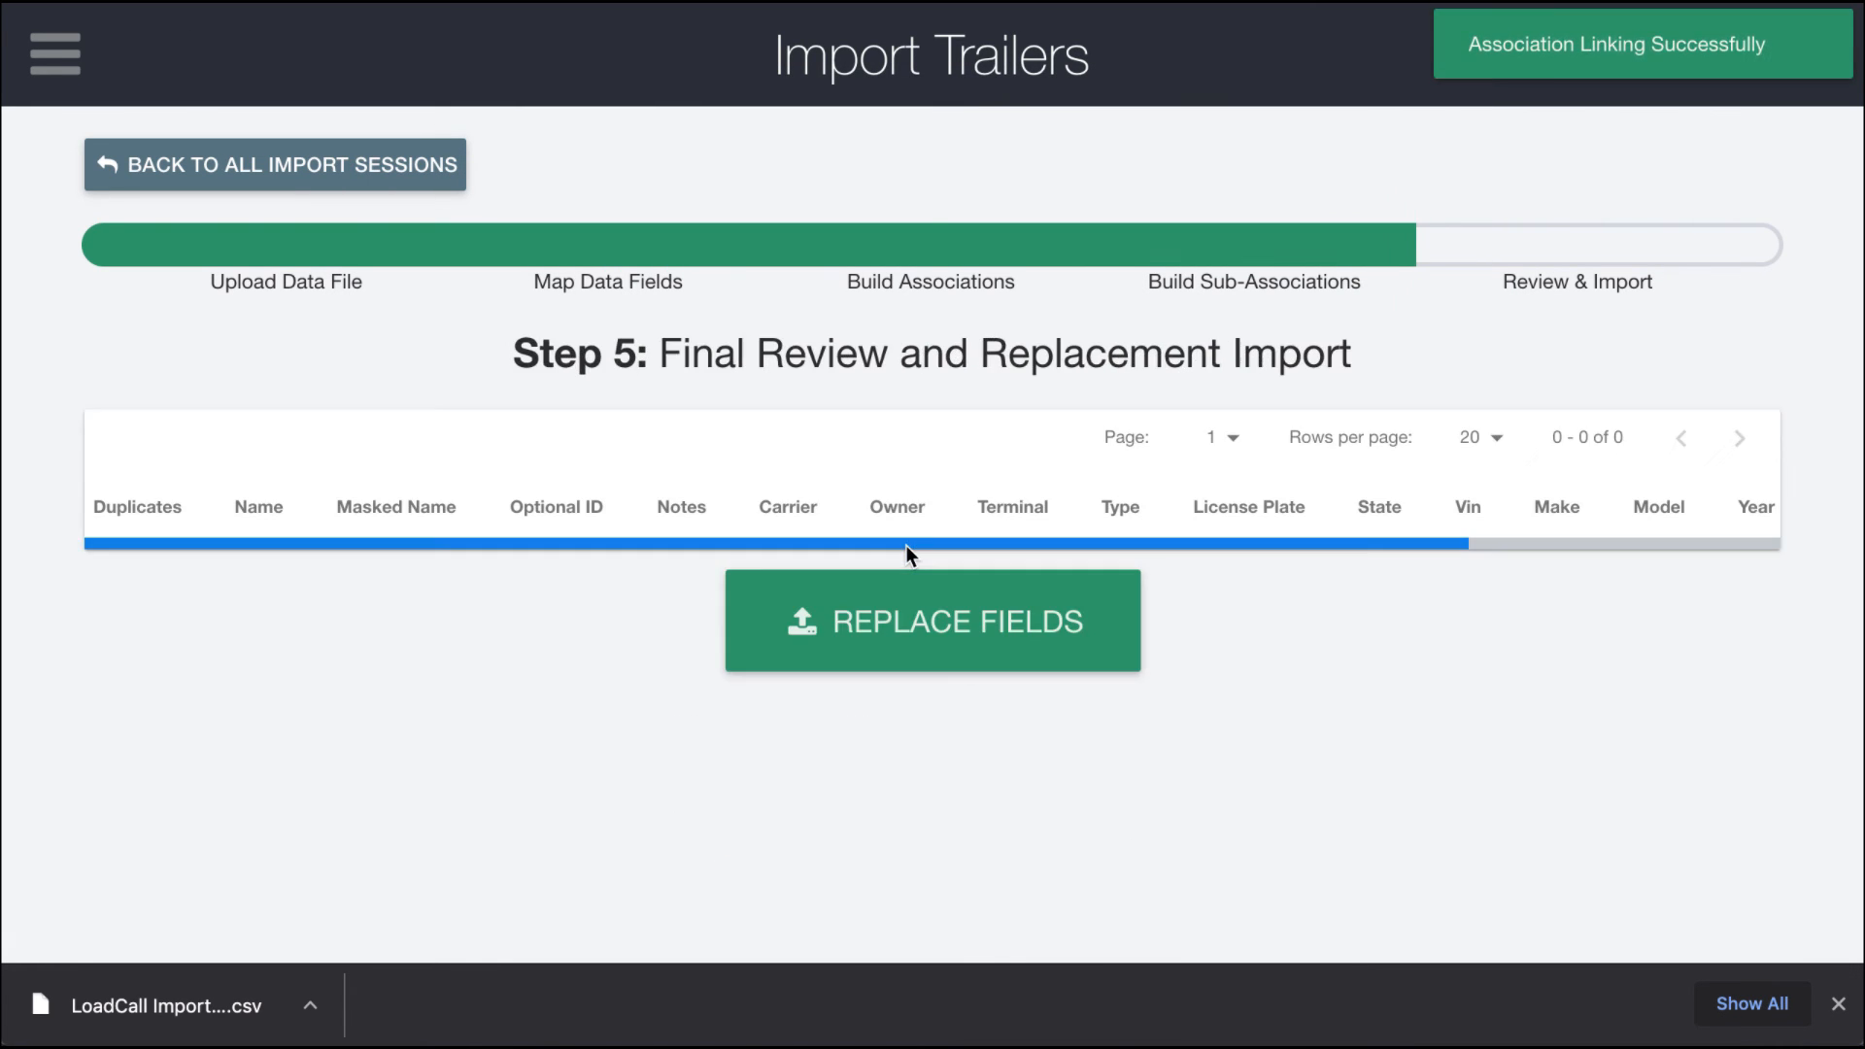
# - Replace the fields from the final review and return to the Trailers list
pyautogui.click(1001, 696)
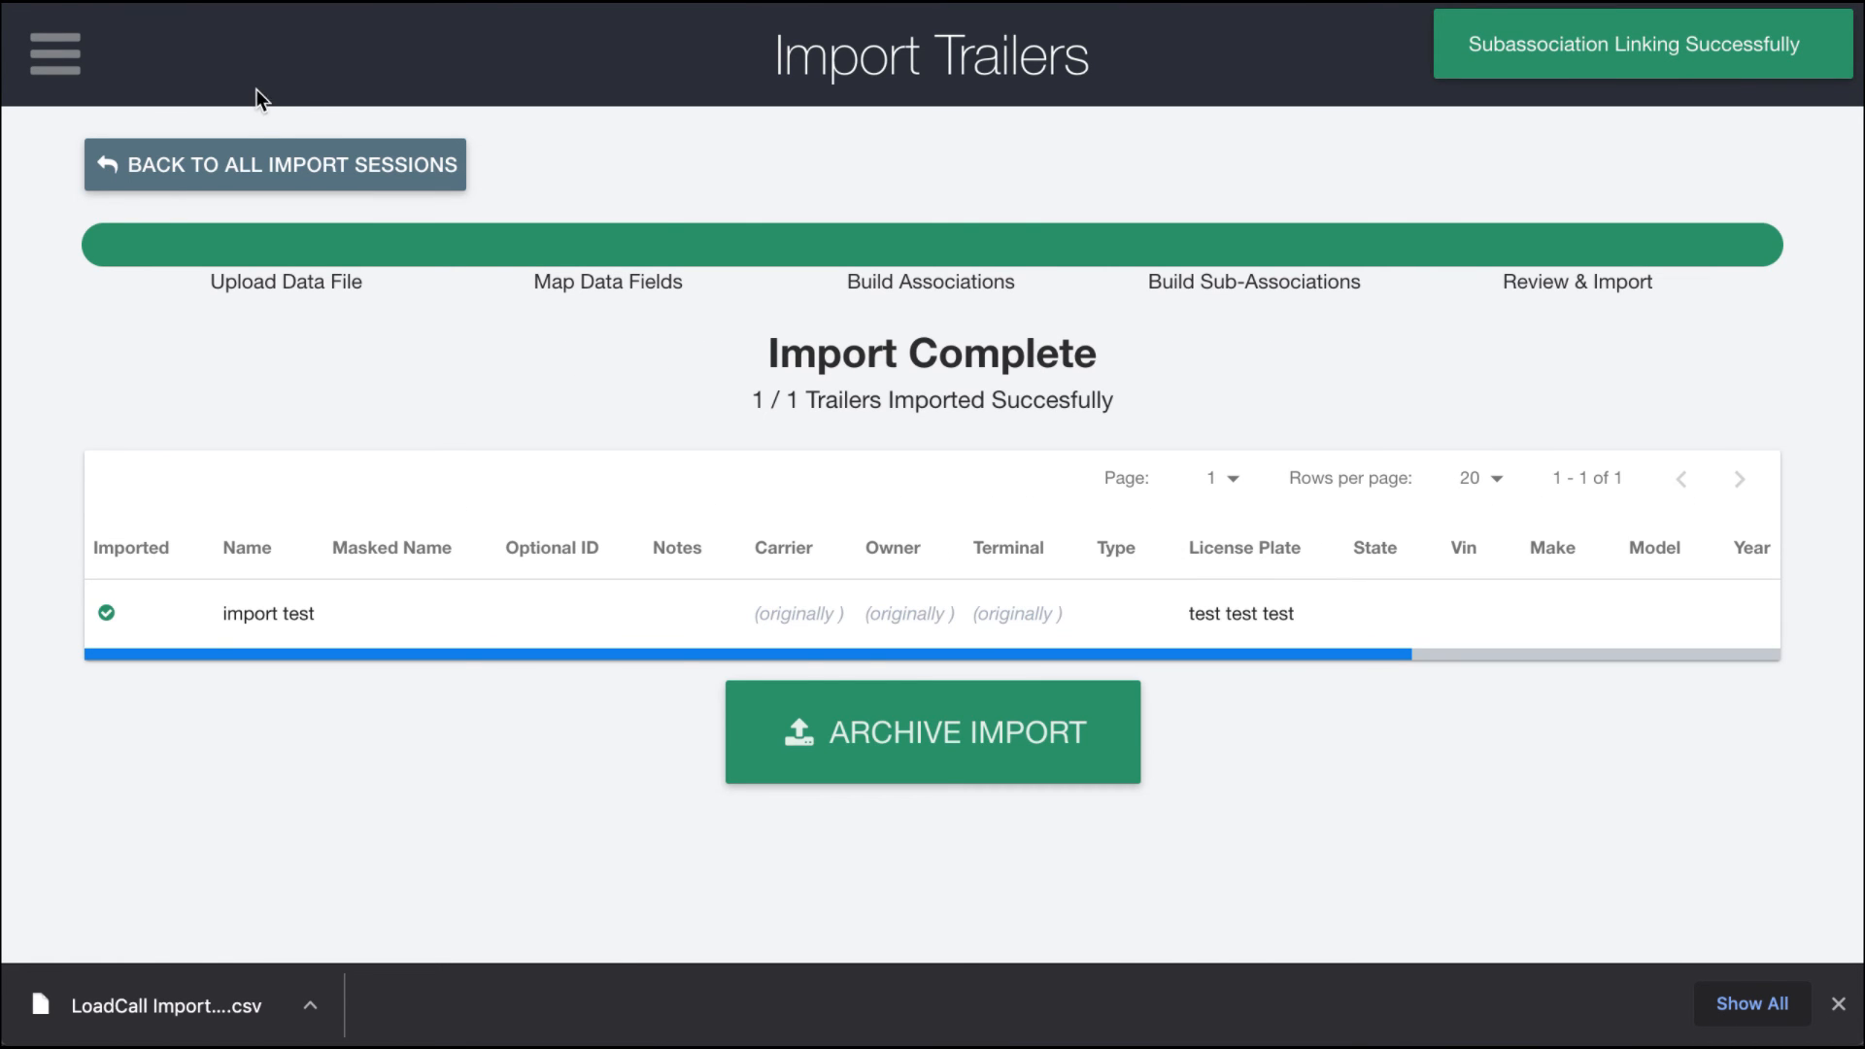
pyautogui.click(244, 167)
pyautogui.click(243, 167)
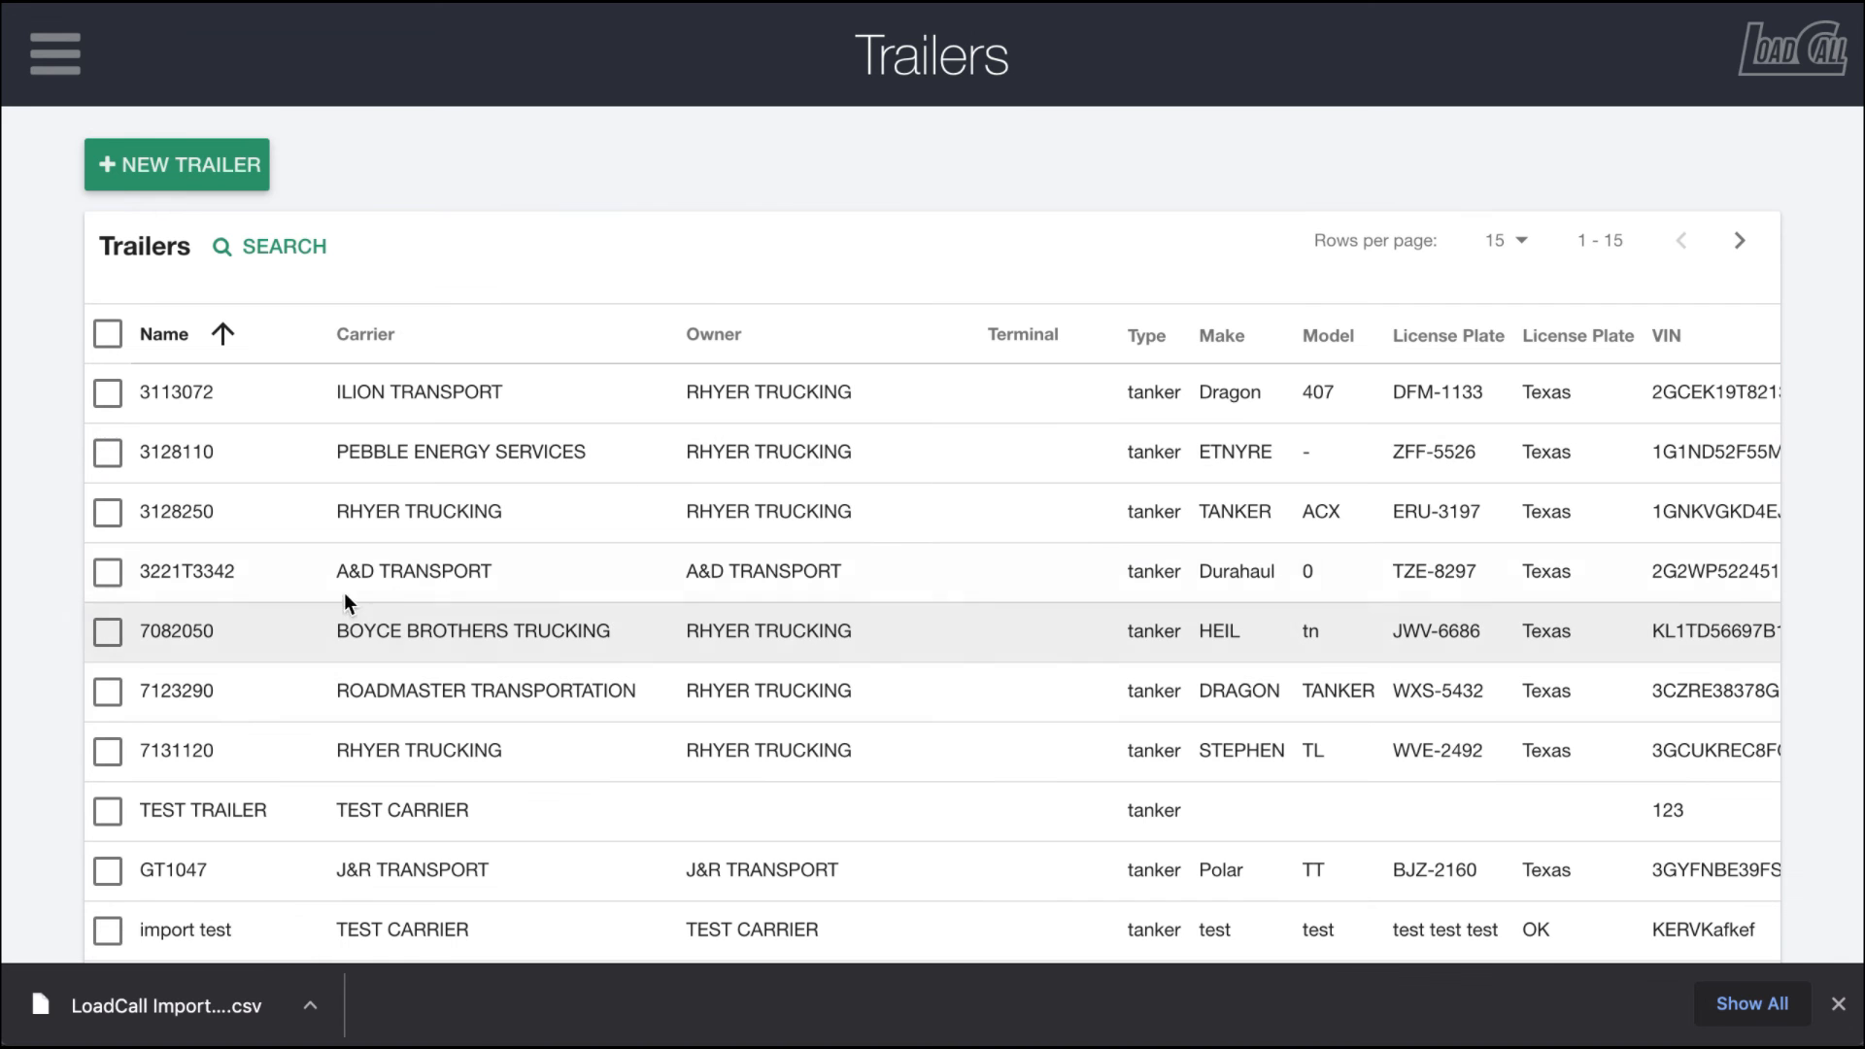
# - Check the license plate in the "import test" trailer's row, view the trailer's details and close them
pyautogui.hscroll(3, 1642, 935)
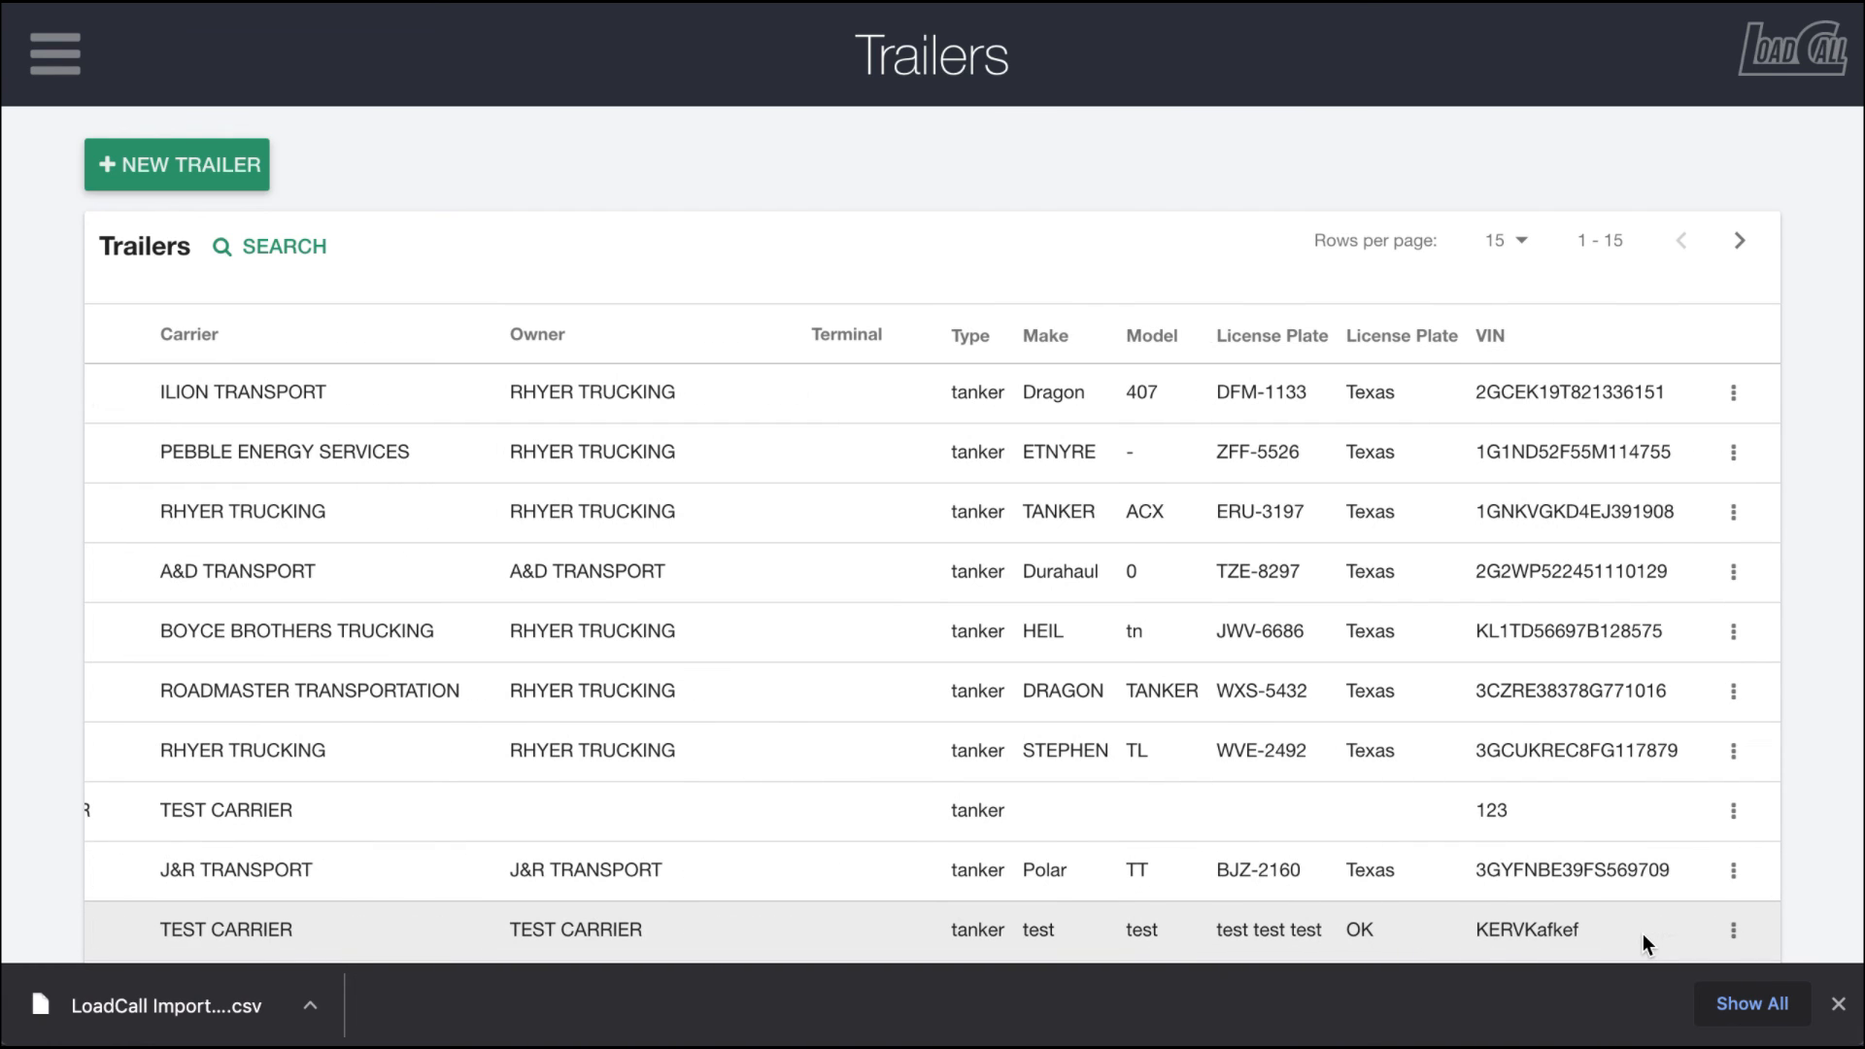
pyautogui.click(1839, 1004)
pyautogui.click(1734, 930)
pyautogui.click(1547, 767)
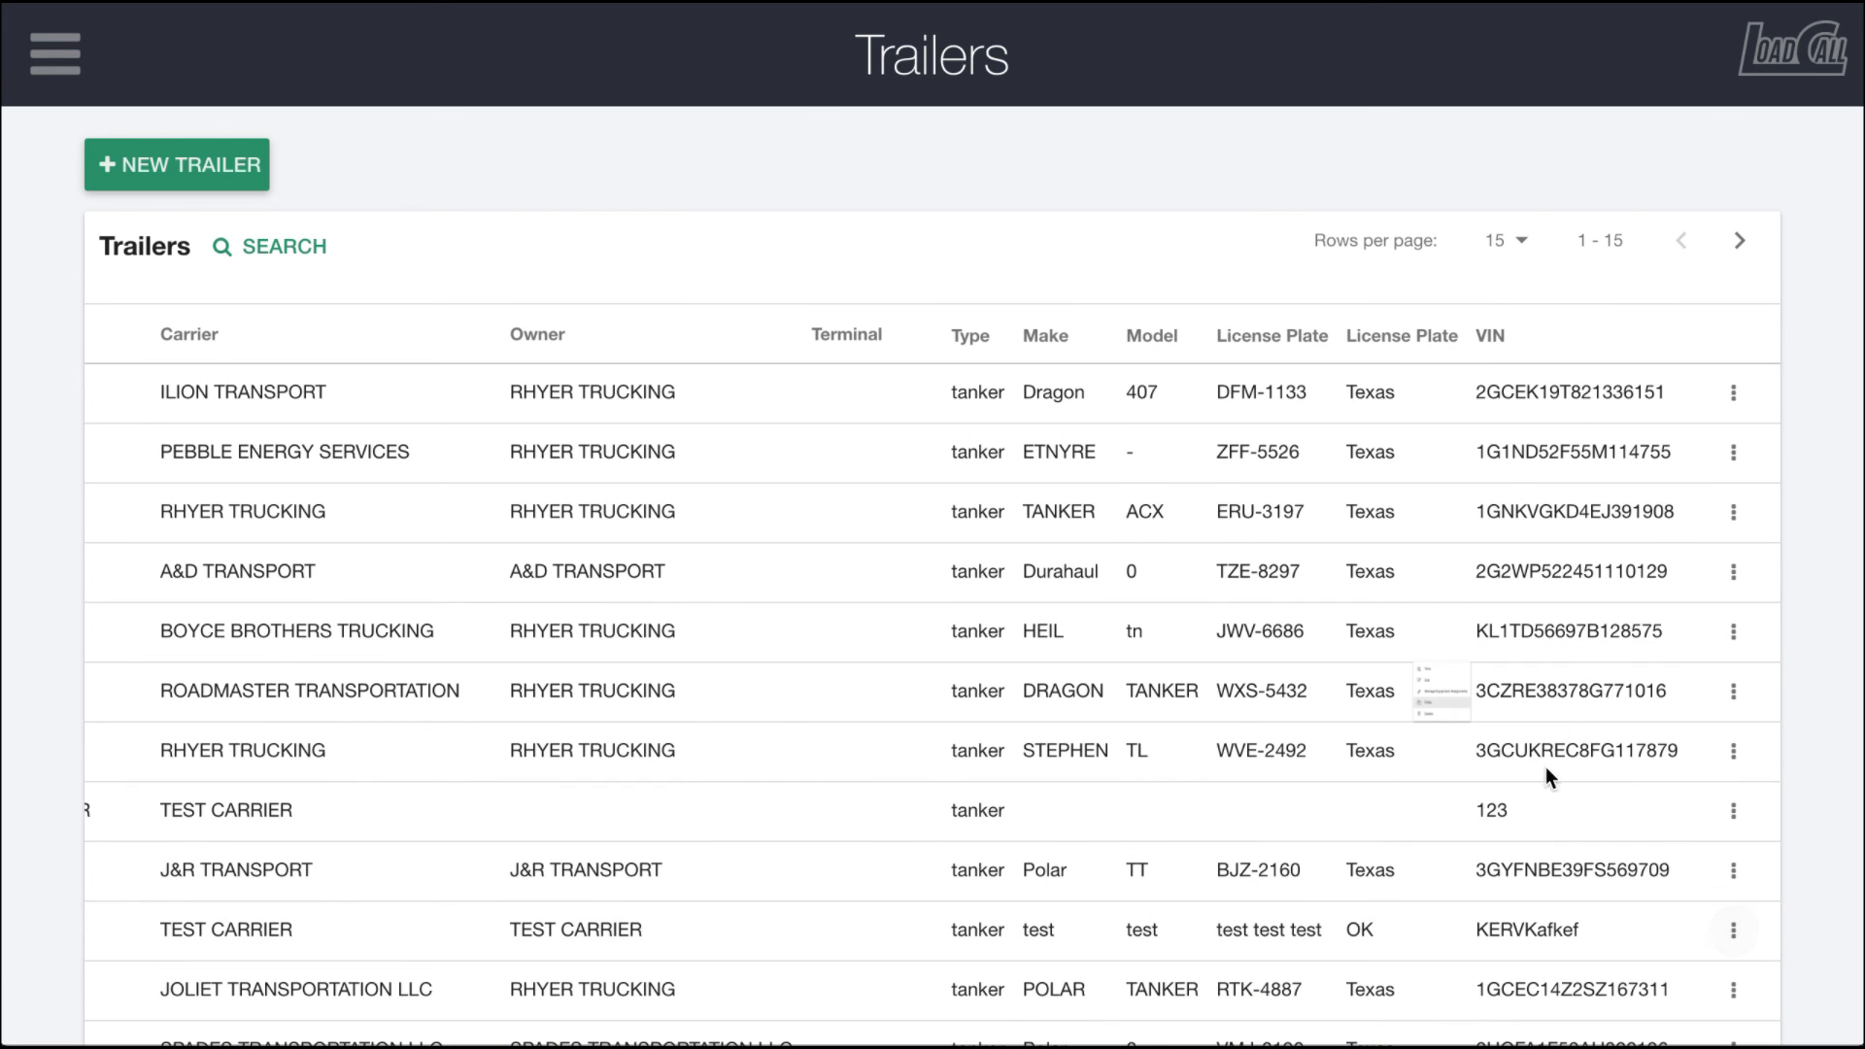
pyautogui.click(1733, 930)
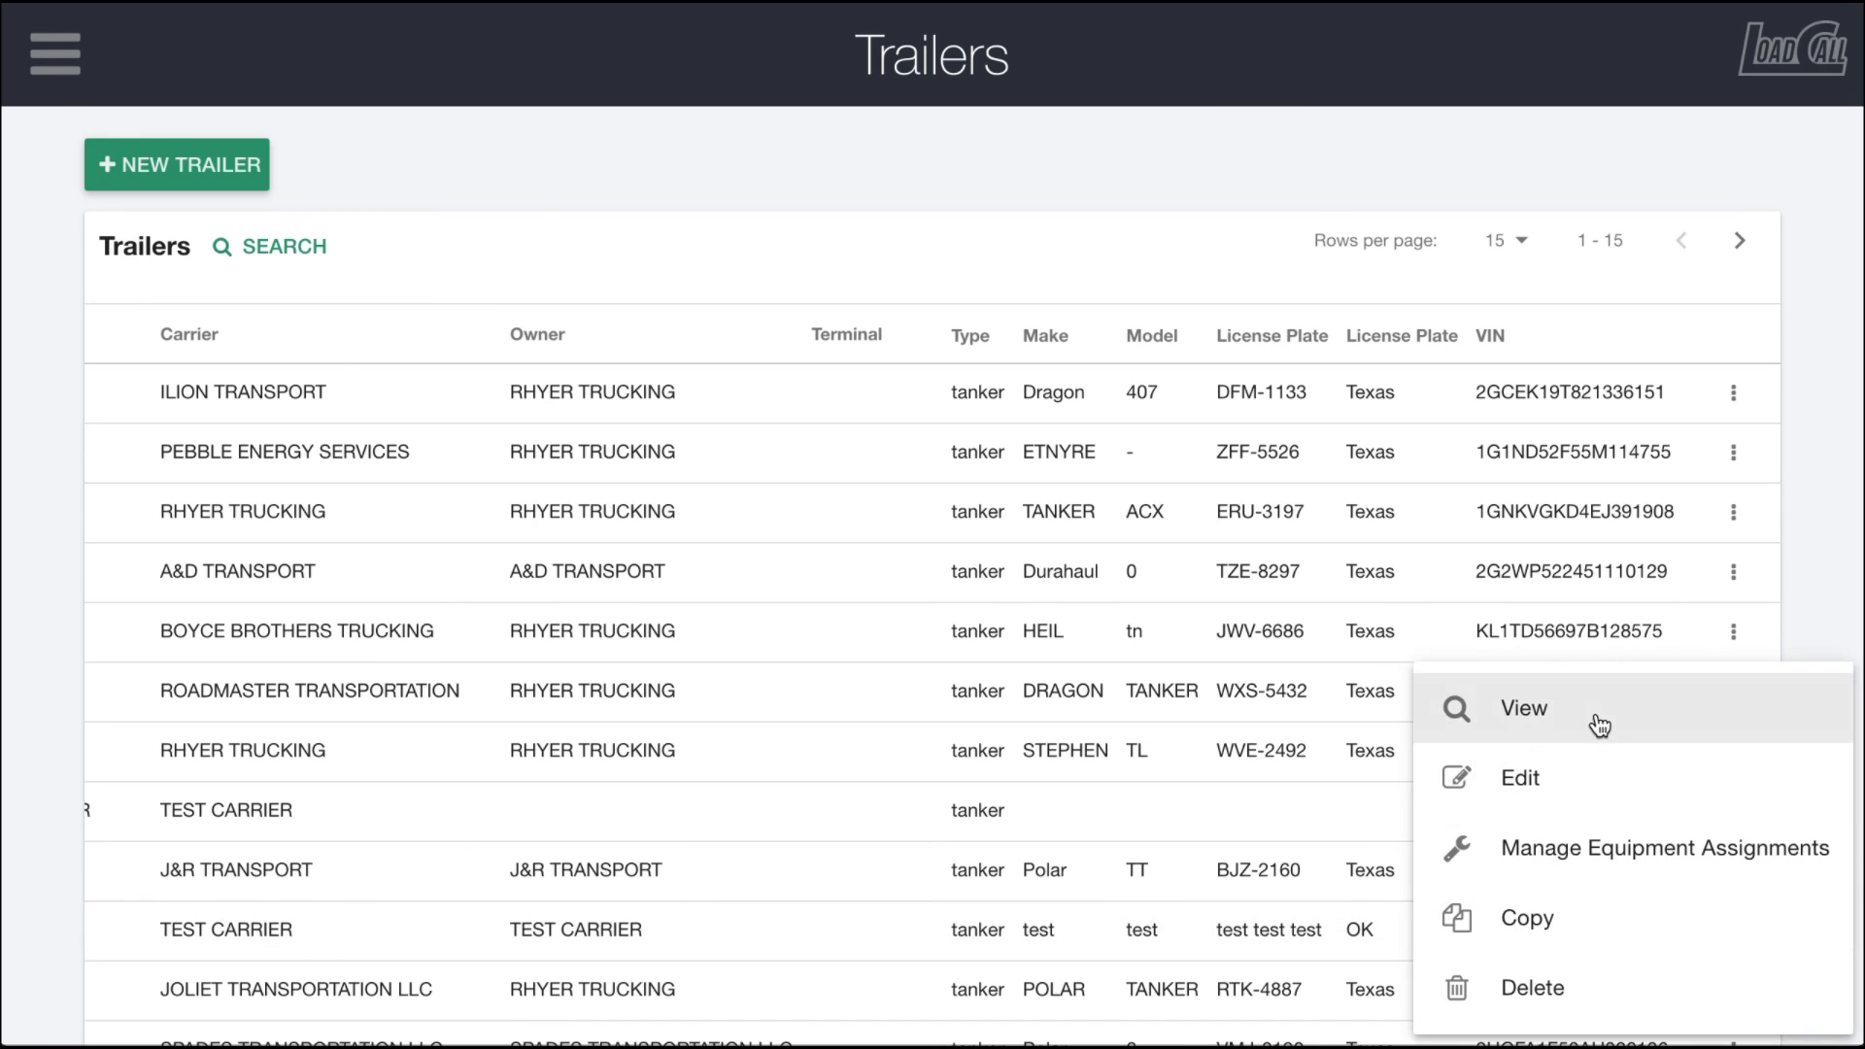
pyautogui.click(1490, 717)
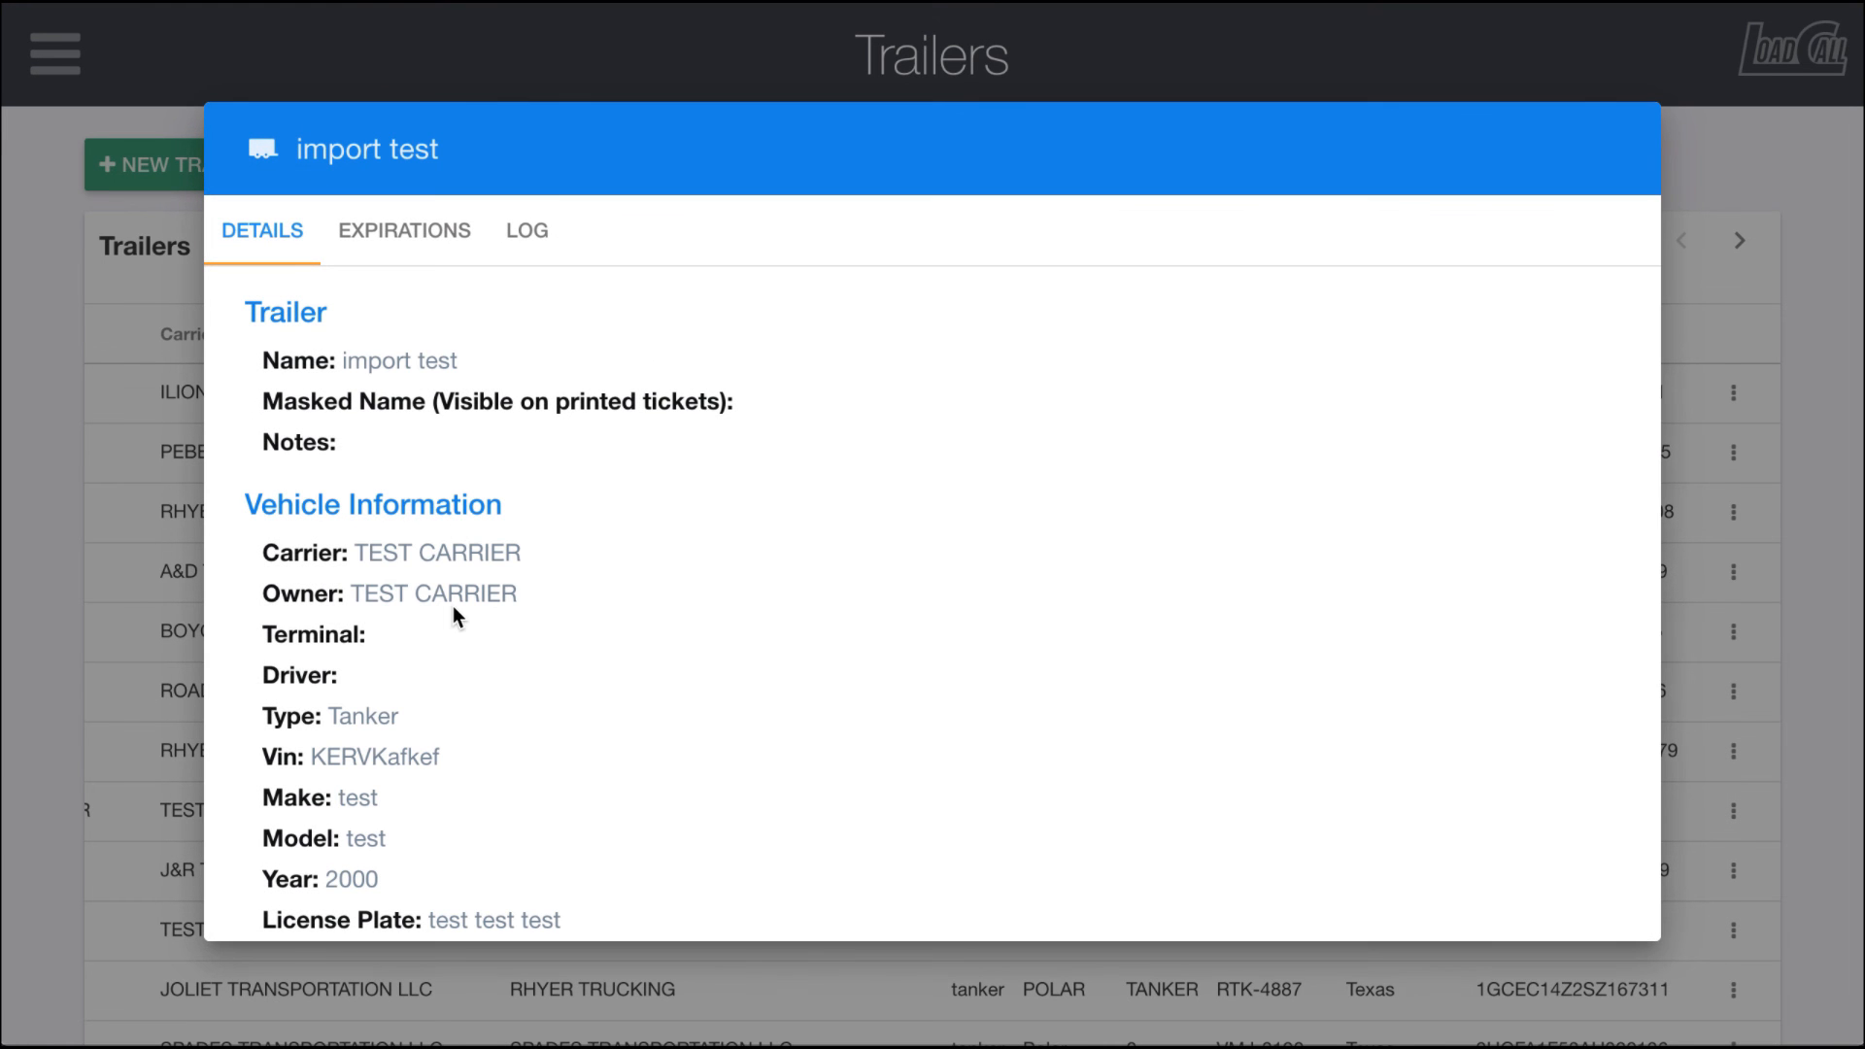
pyautogui.scroll(-1, 453, 608)
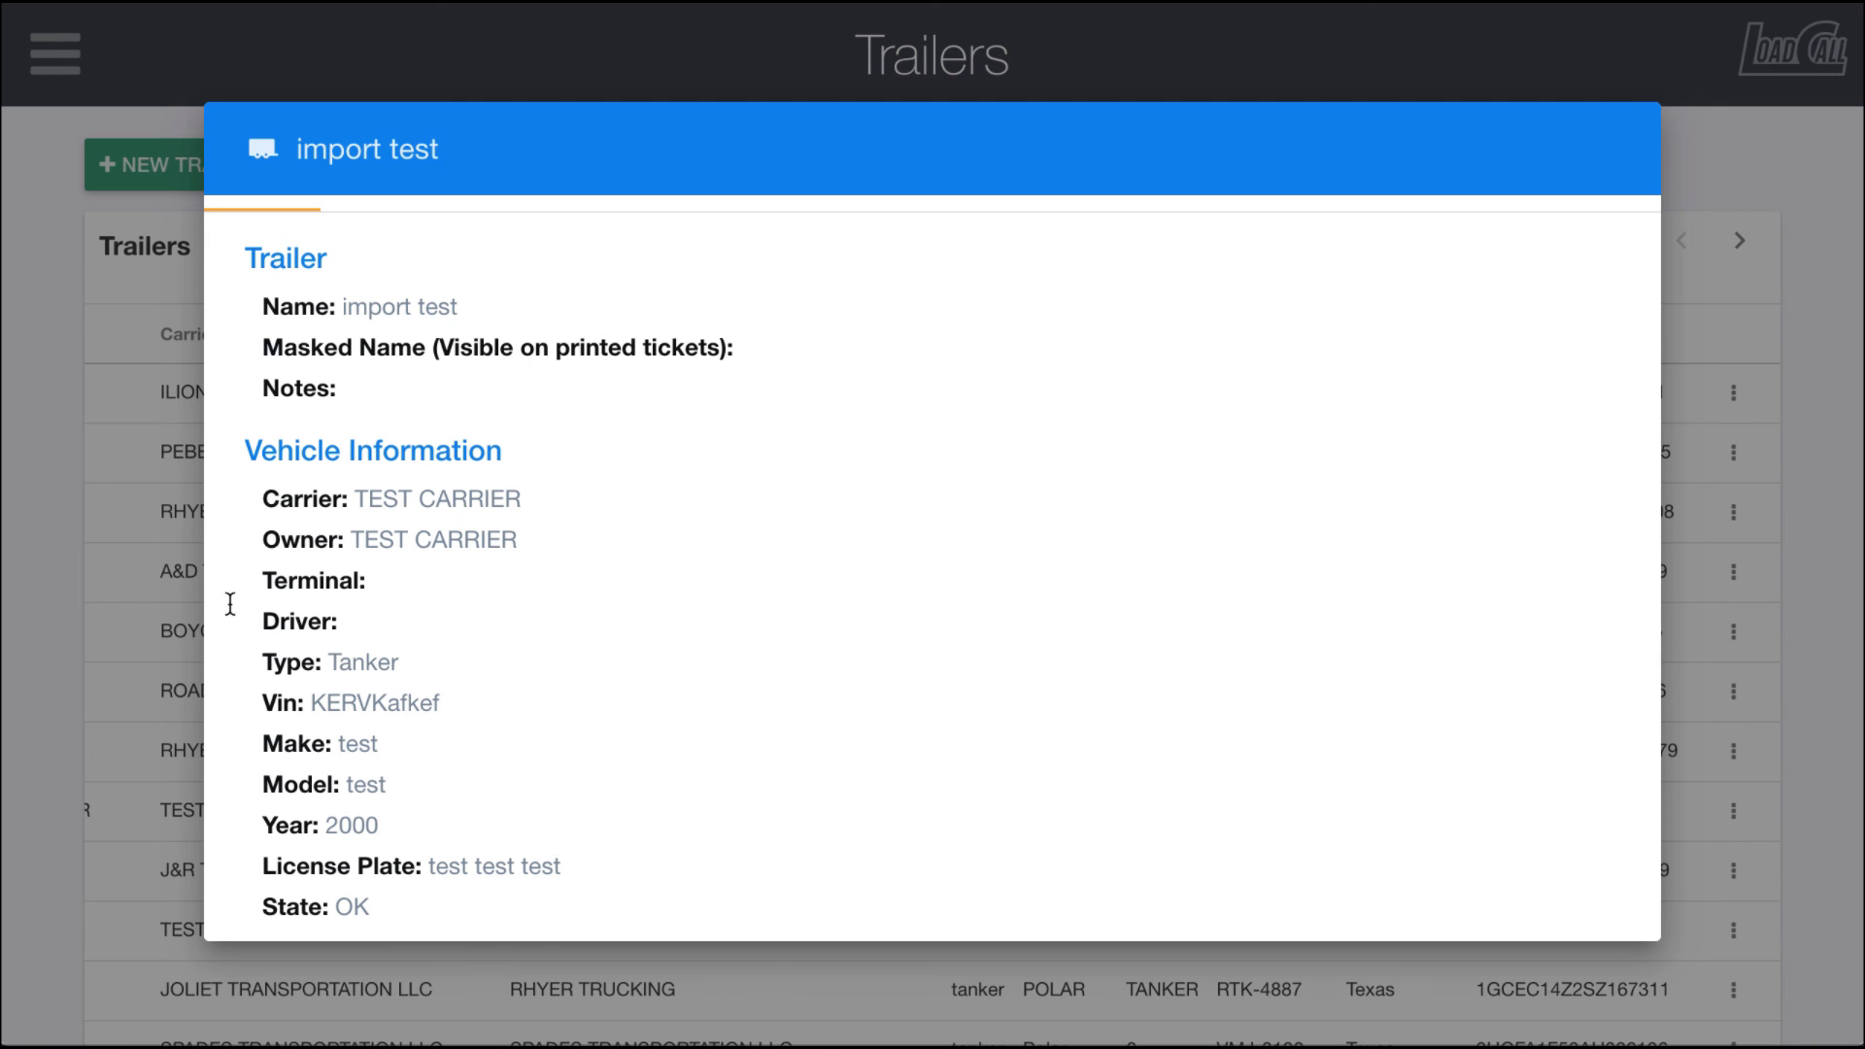
pyautogui.click(48, 585)
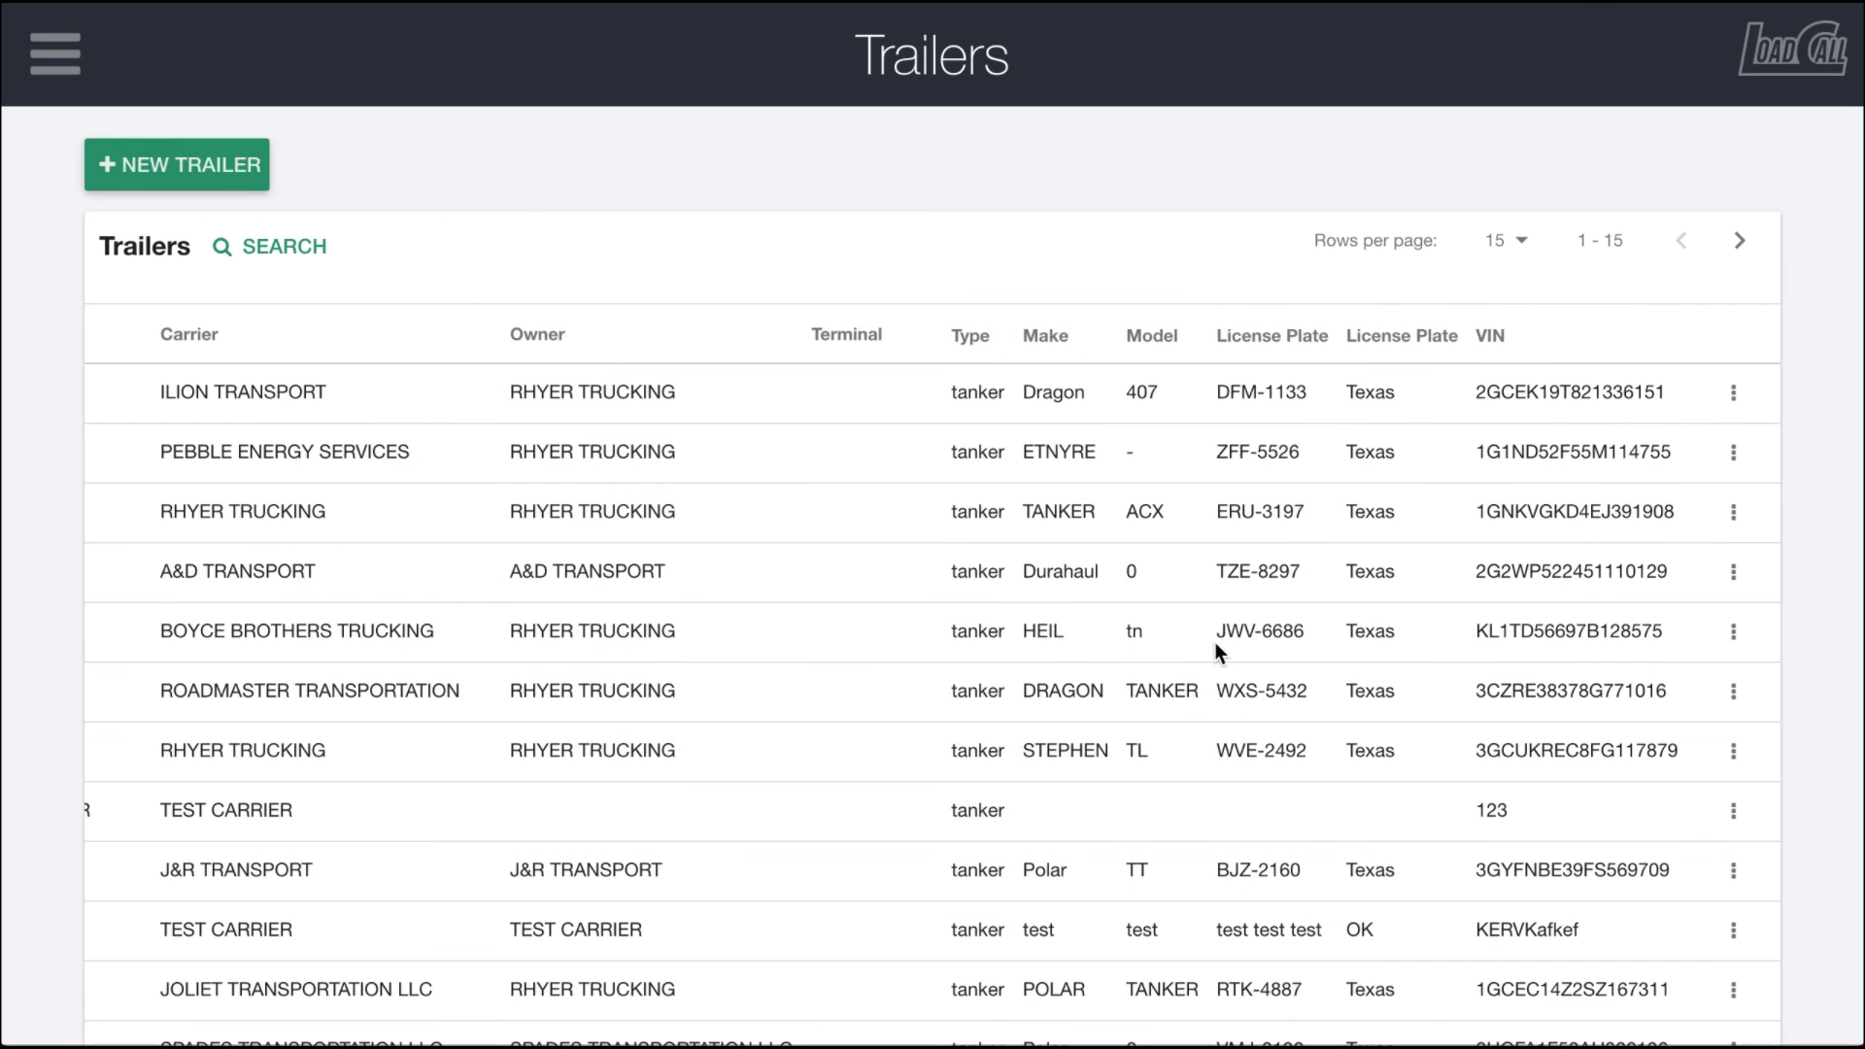
pyautogui.hscroll(-2, 1259, 651)
pyautogui.hscroll(-2, 1259, 651)
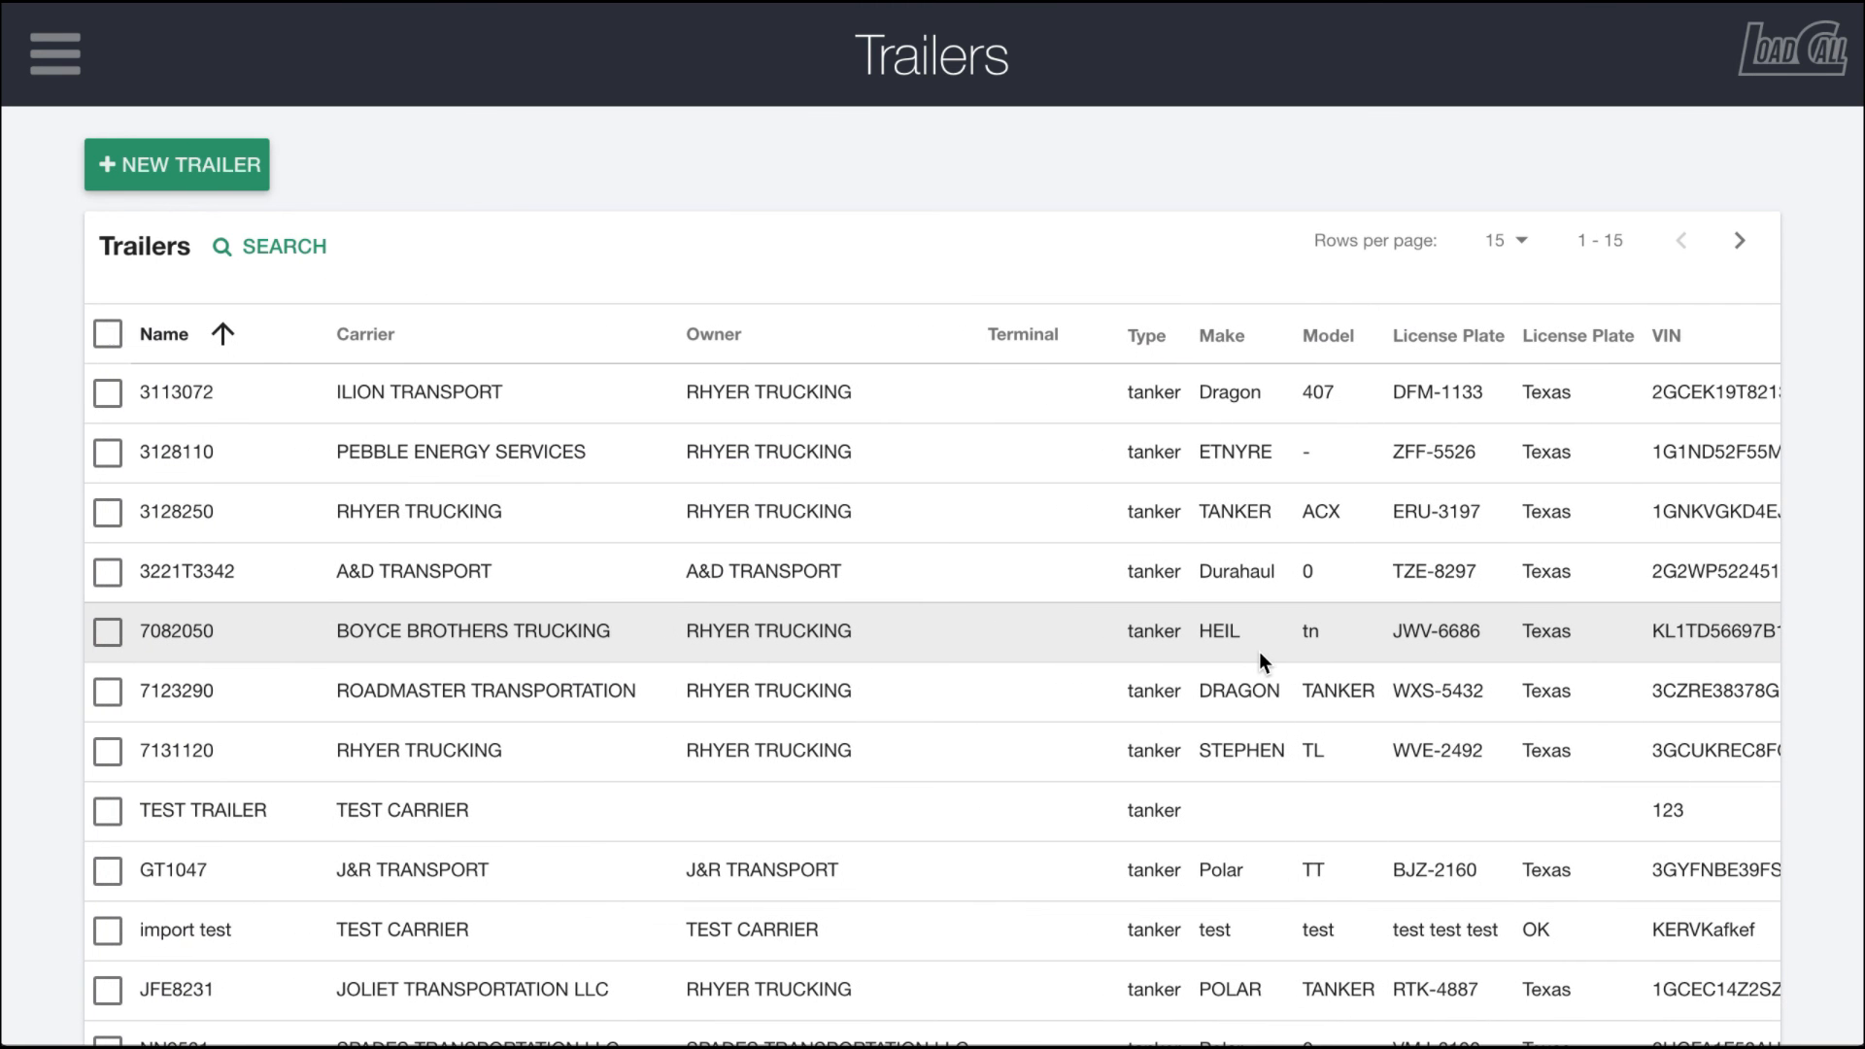